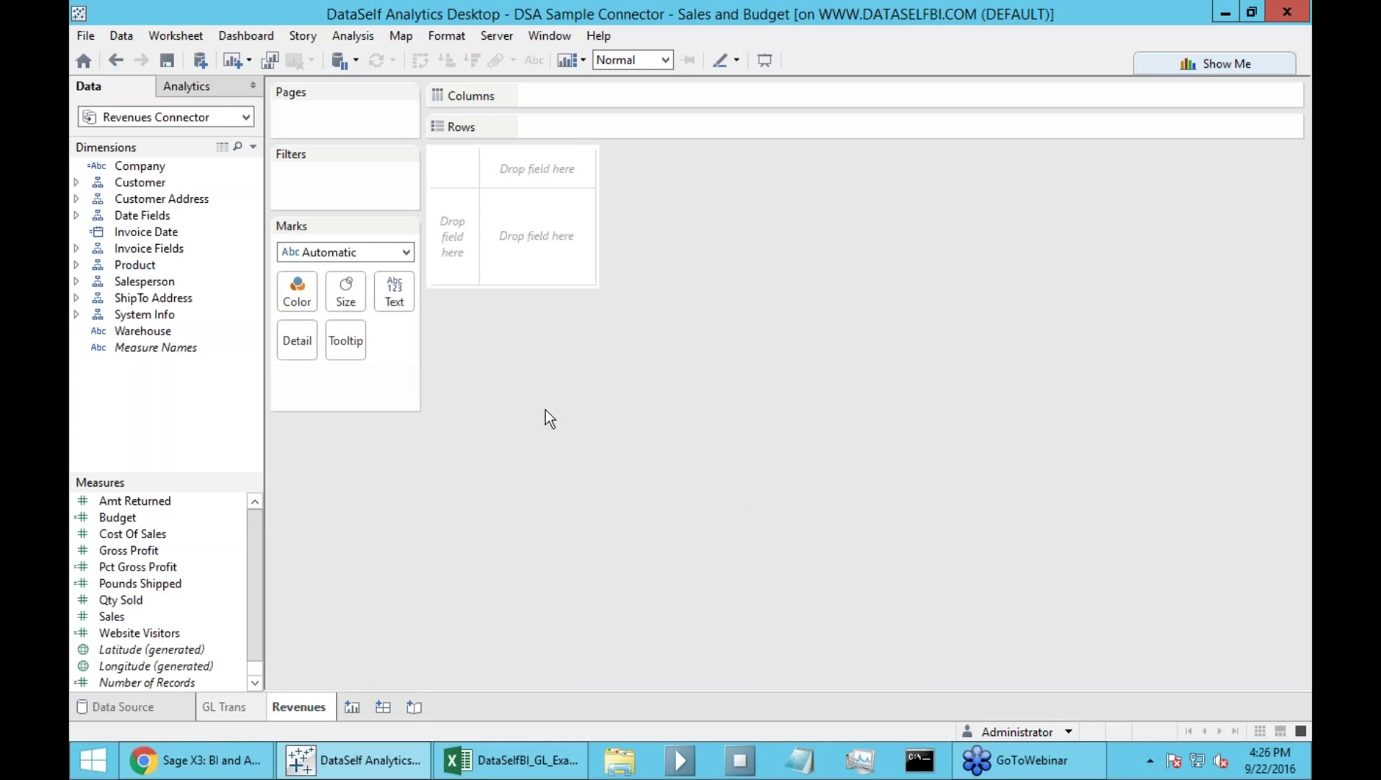
Choose Revenues Connector as the data source and check the Product demo slide in the Chrome presentation before returning to the worksheet
{"action": "left_click", "coordinate": [247, 117]}
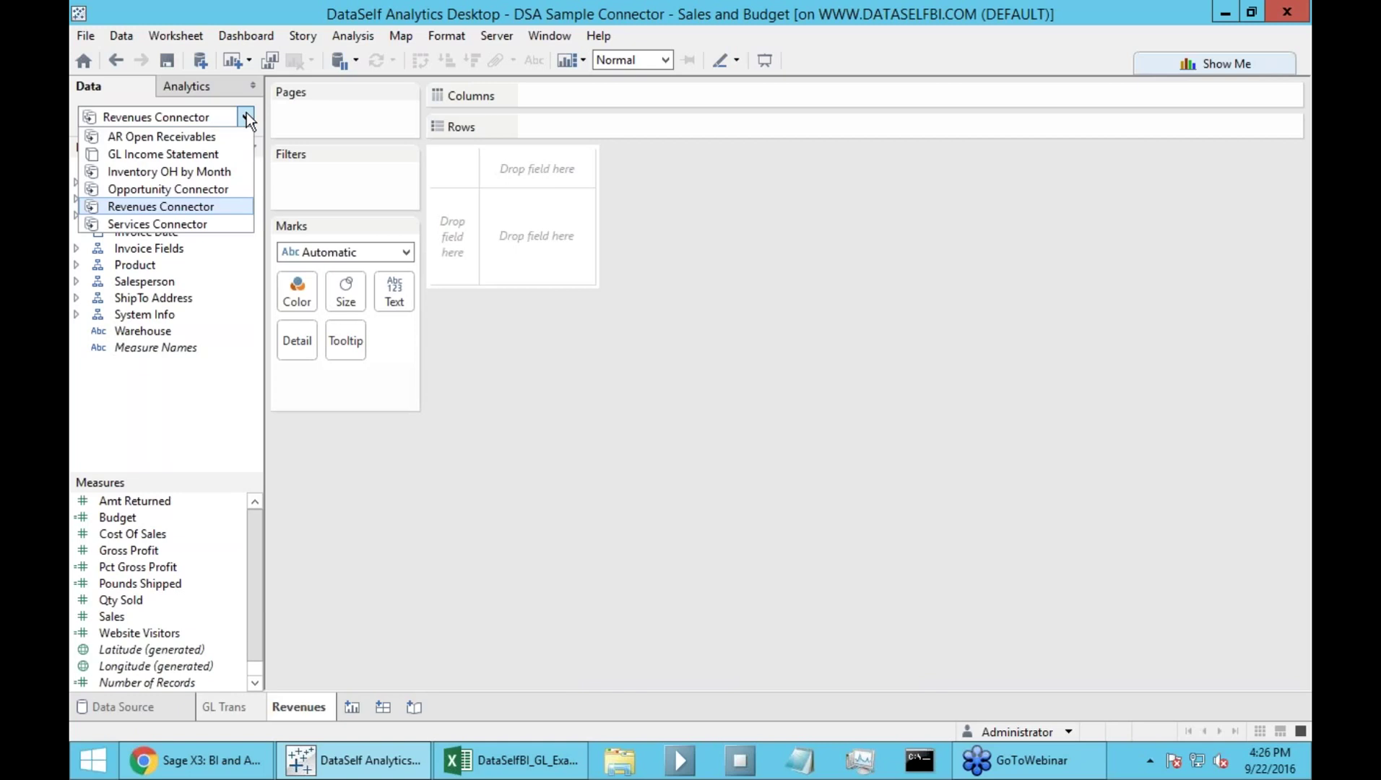
{"action": "left_click", "coordinate": [190, 208]}
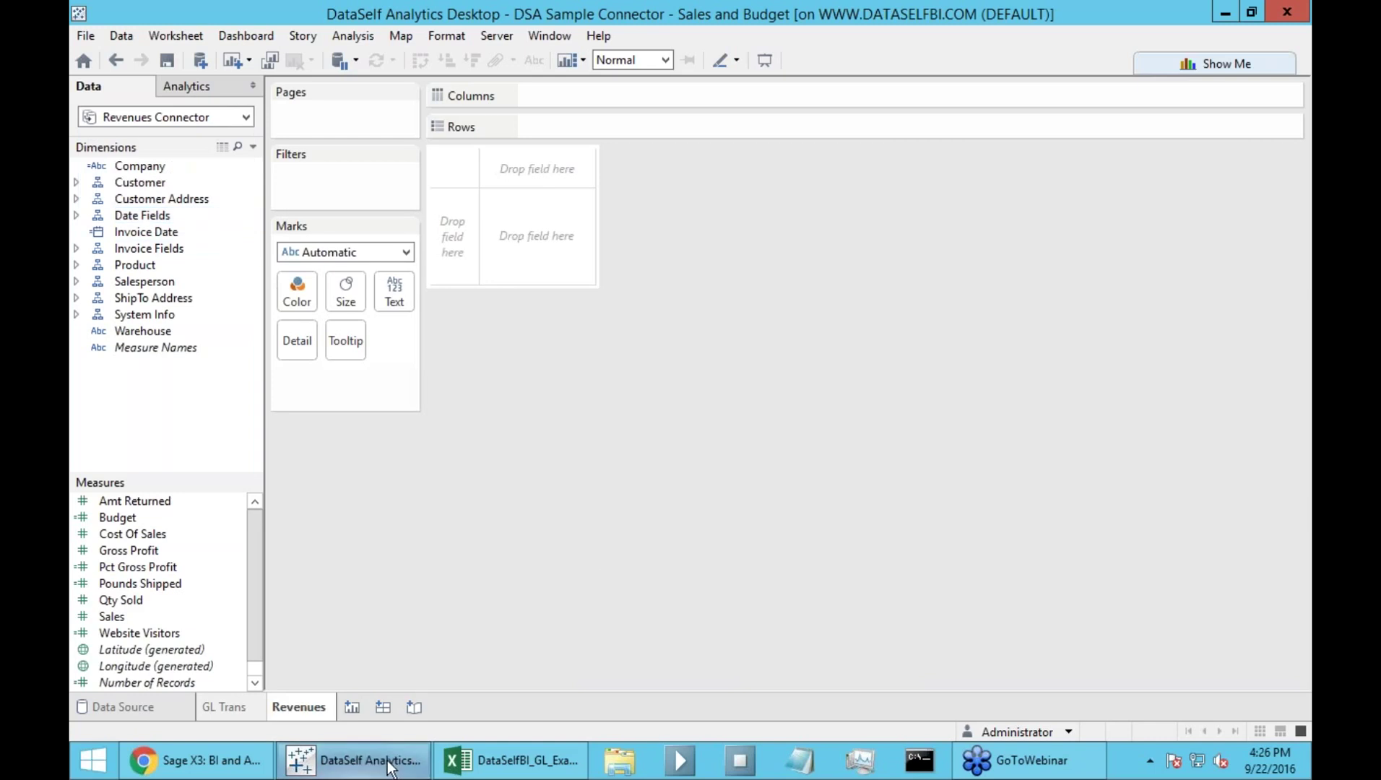
{"action": "left_click", "coordinate": [258, 755]}
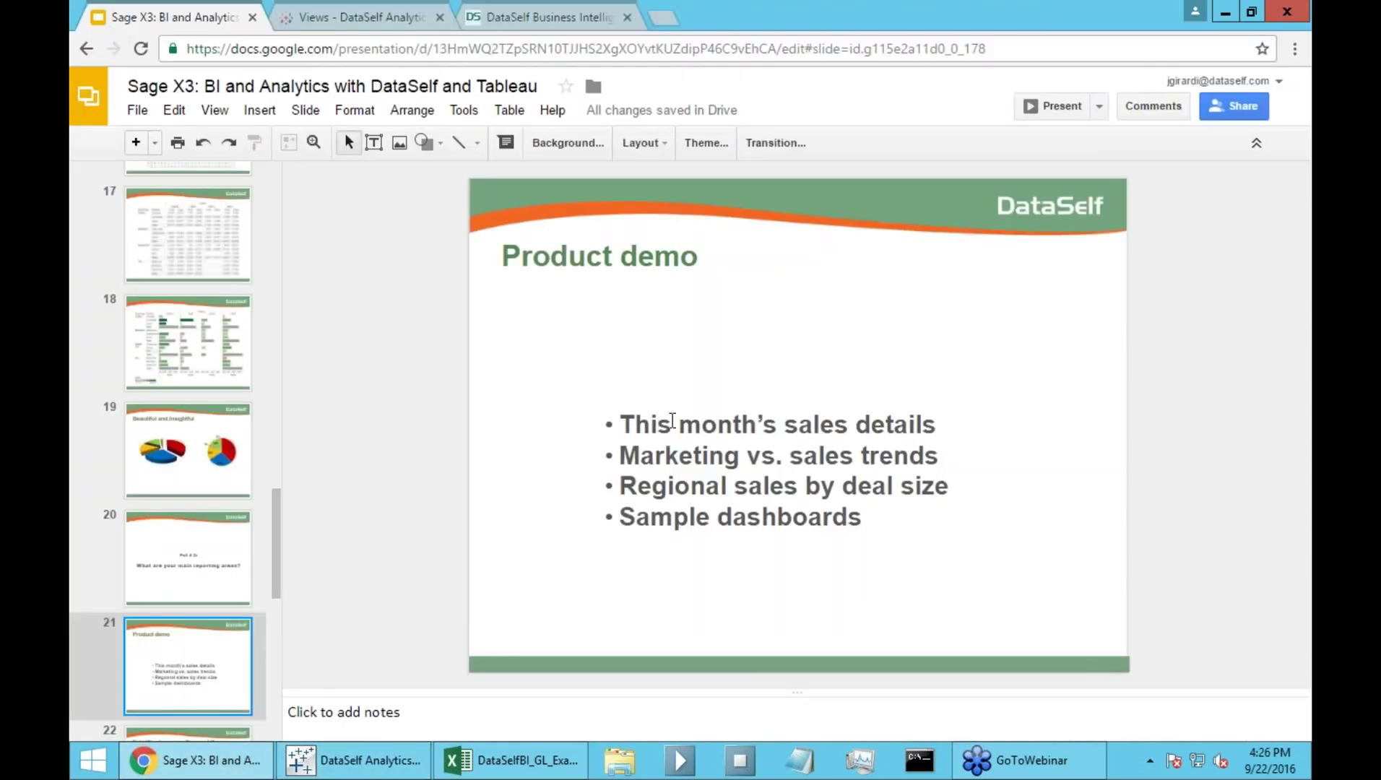
{"action": "left_click", "coordinate": [395, 771]}
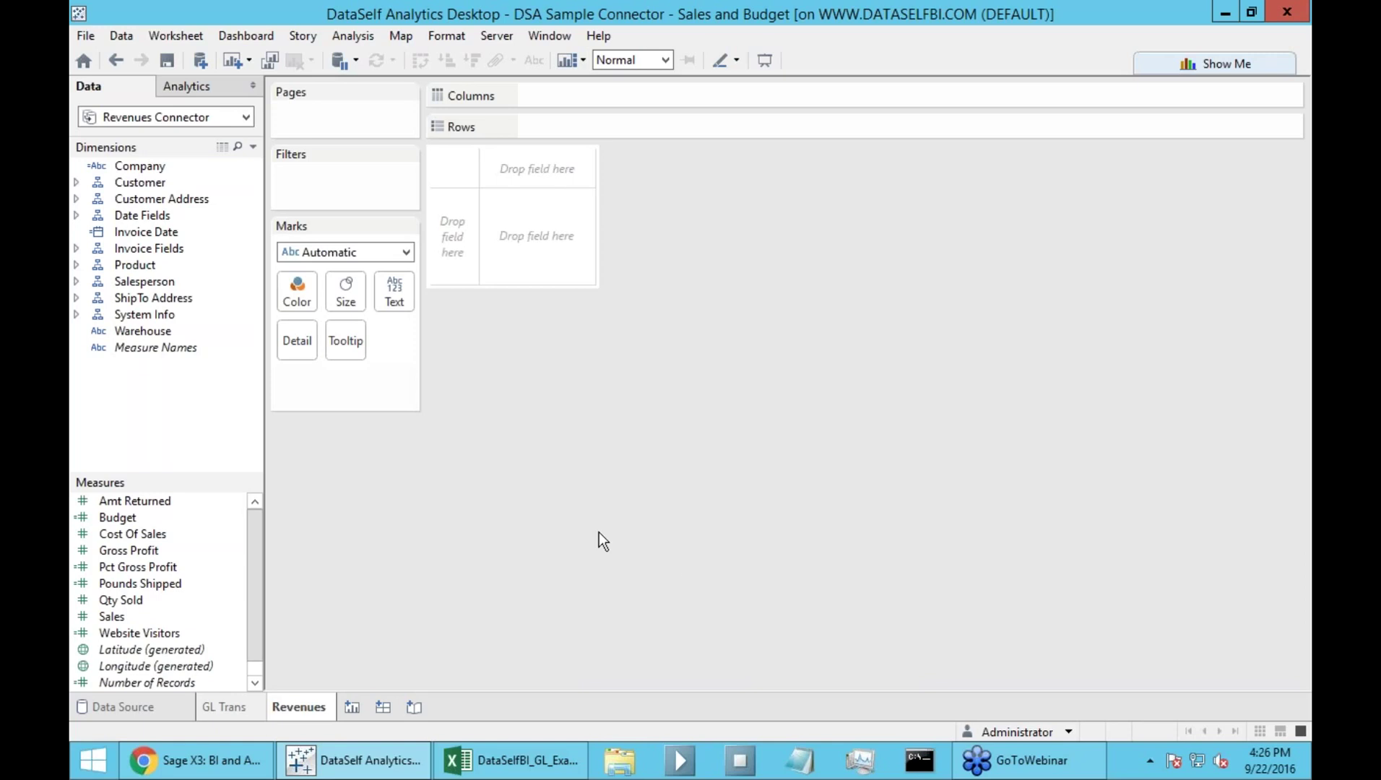
Build a table with Customer Name from the Customer folder as rows and Sales as the values
{"action": "left_click", "coordinate": [79, 184]}
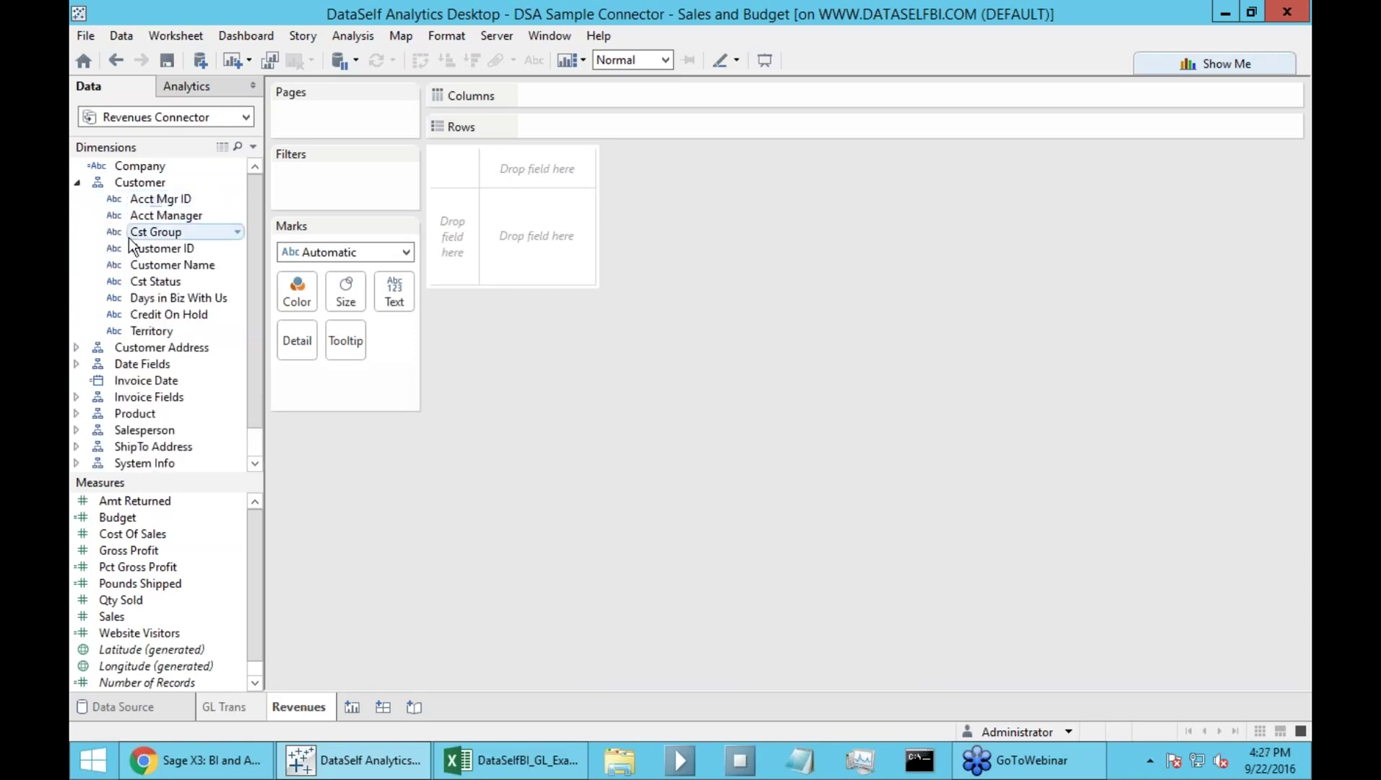
{"action": "left_click_drag", "start_coordinate": [165, 263], "coordinate": [448, 236]}
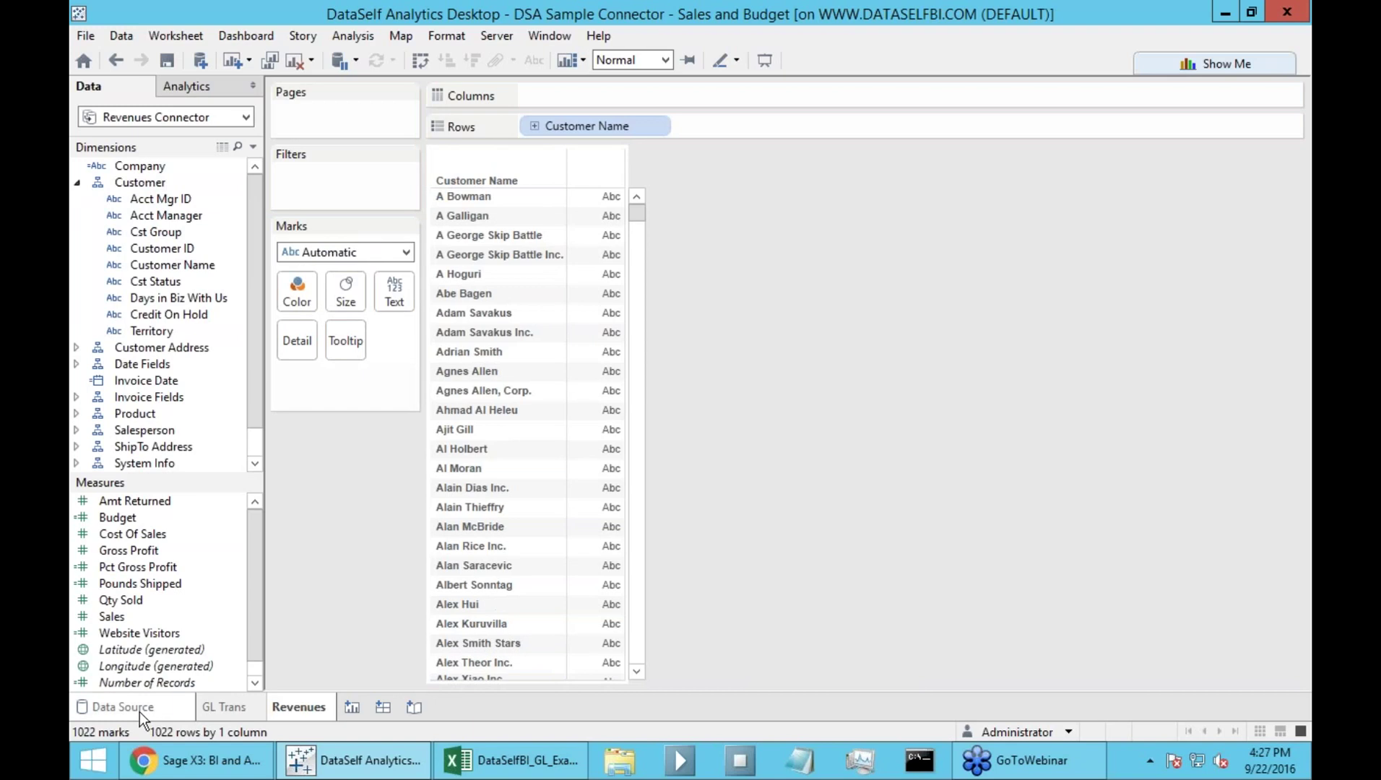
{"action": "left_click", "coordinate": [80, 186]}
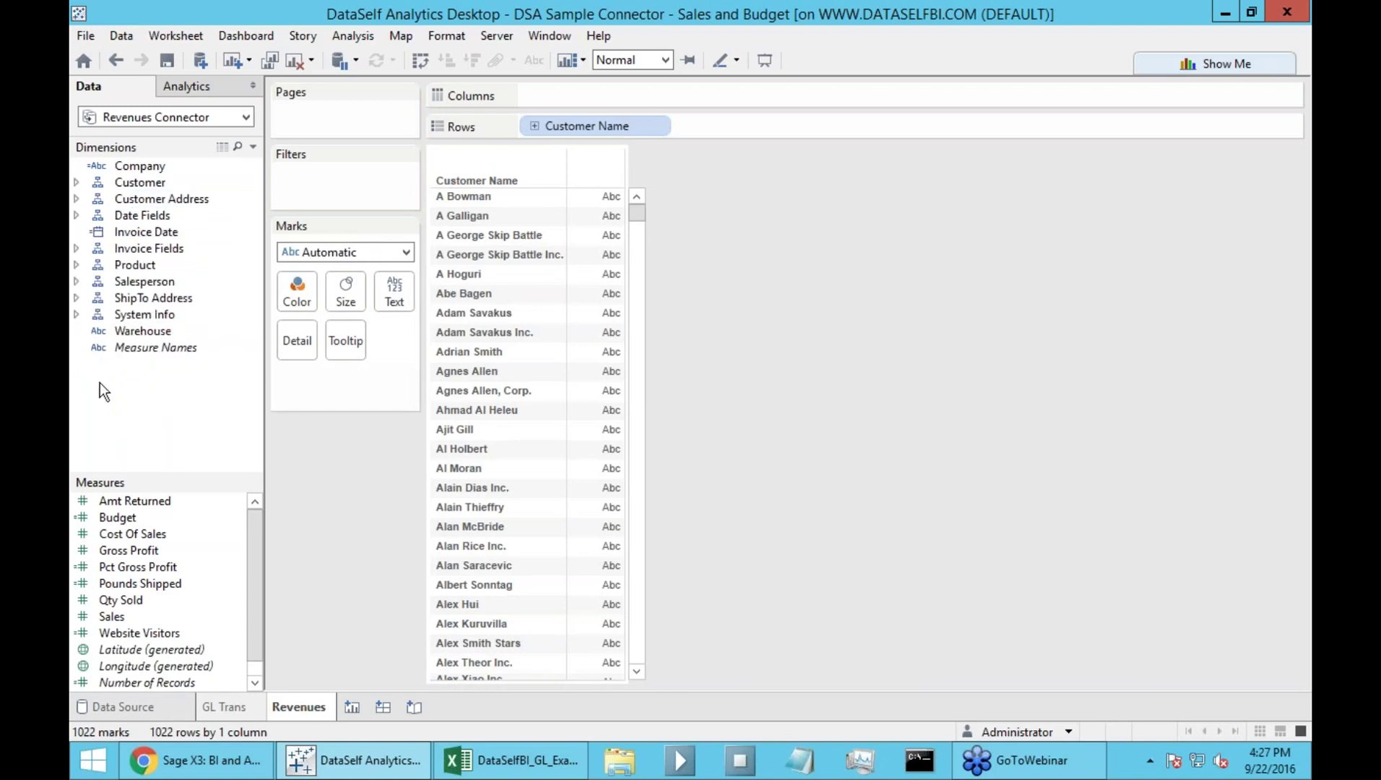
{"action": "left_click_drag", "start_coordinate": [118, 626], "coordinate": [596, 498]}
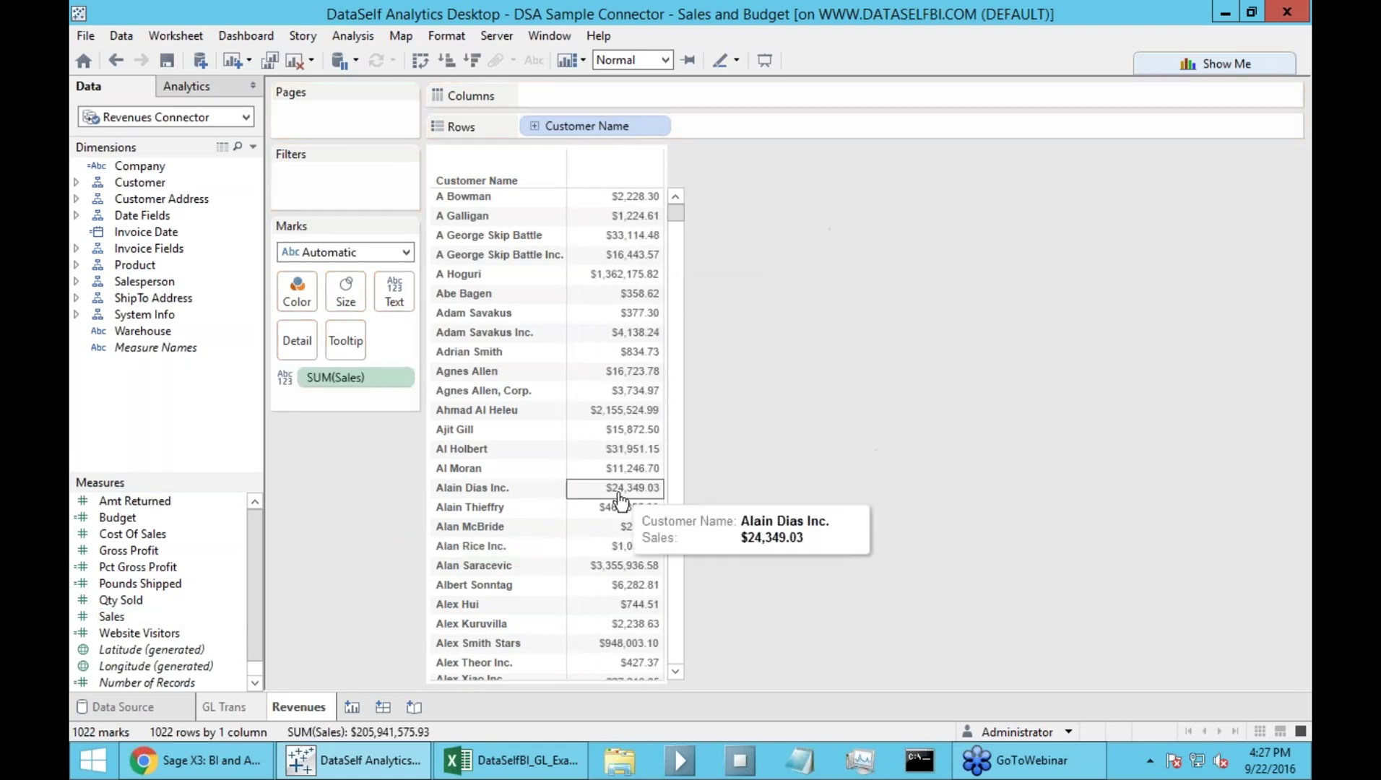
{"action": "left_click_drag", "start_coordinate": [675, 214], "coordinate": [712, 238]}
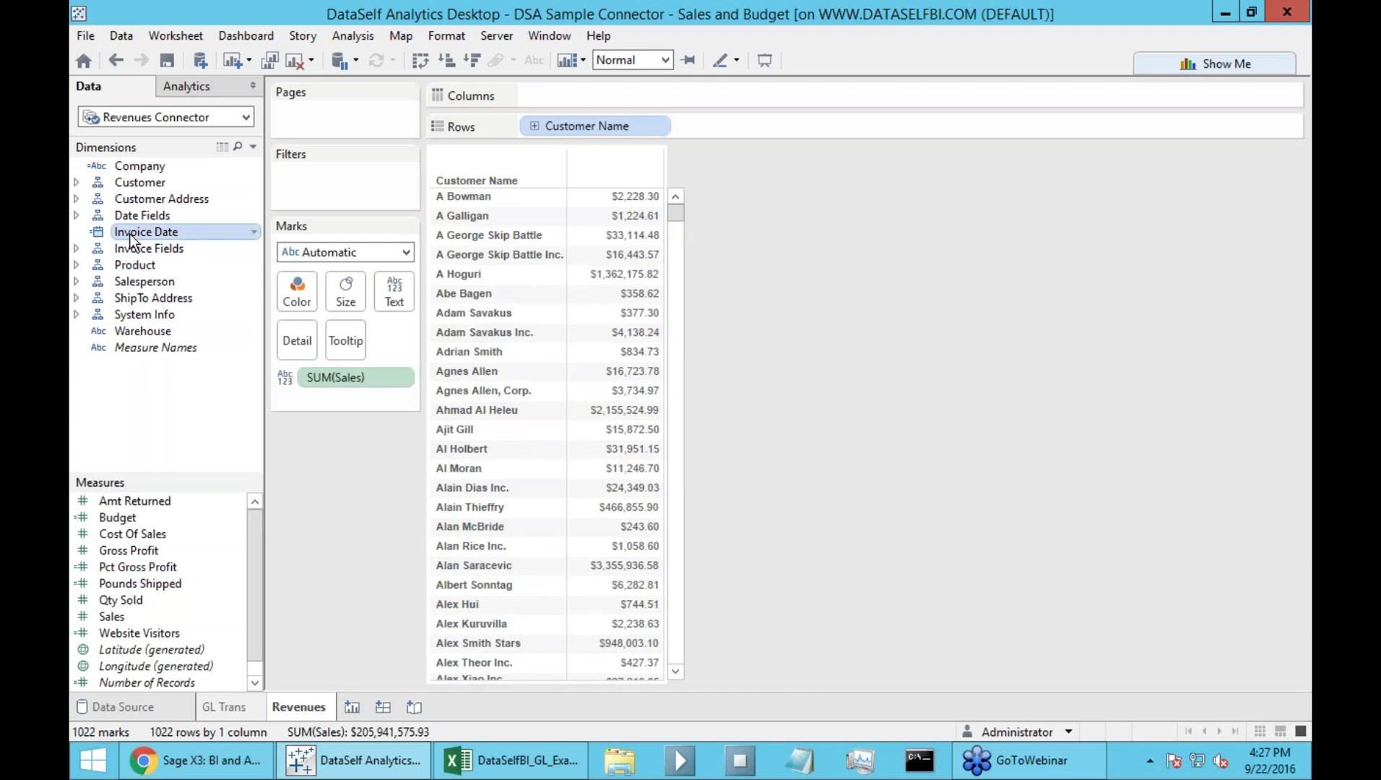
Add Invoice Date as columns and drill it down from year to quarter and month
{"action": "left_click_drag", "start_coordinate": [130, 234], "coordinate": [624, 179]}
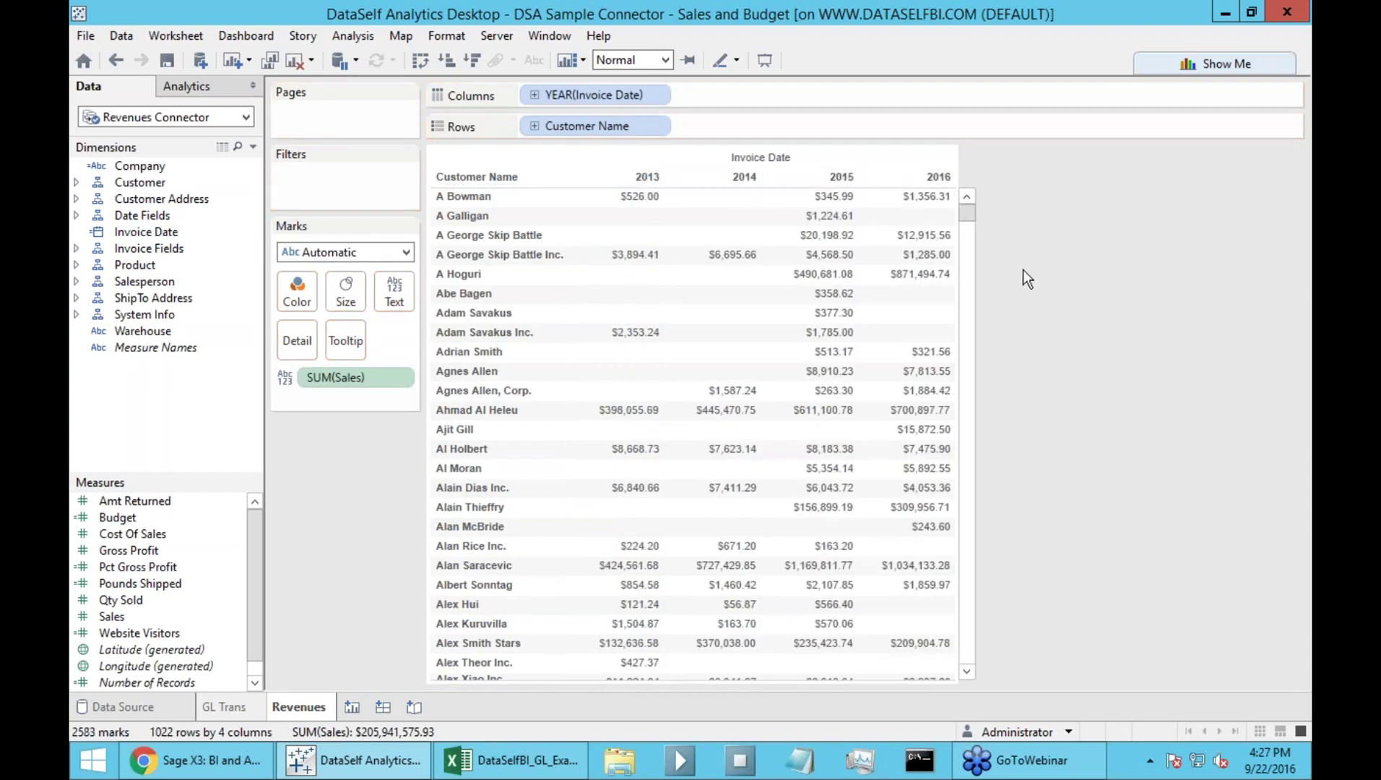
{"action": "left_click", "coordinate": [534, 95]}
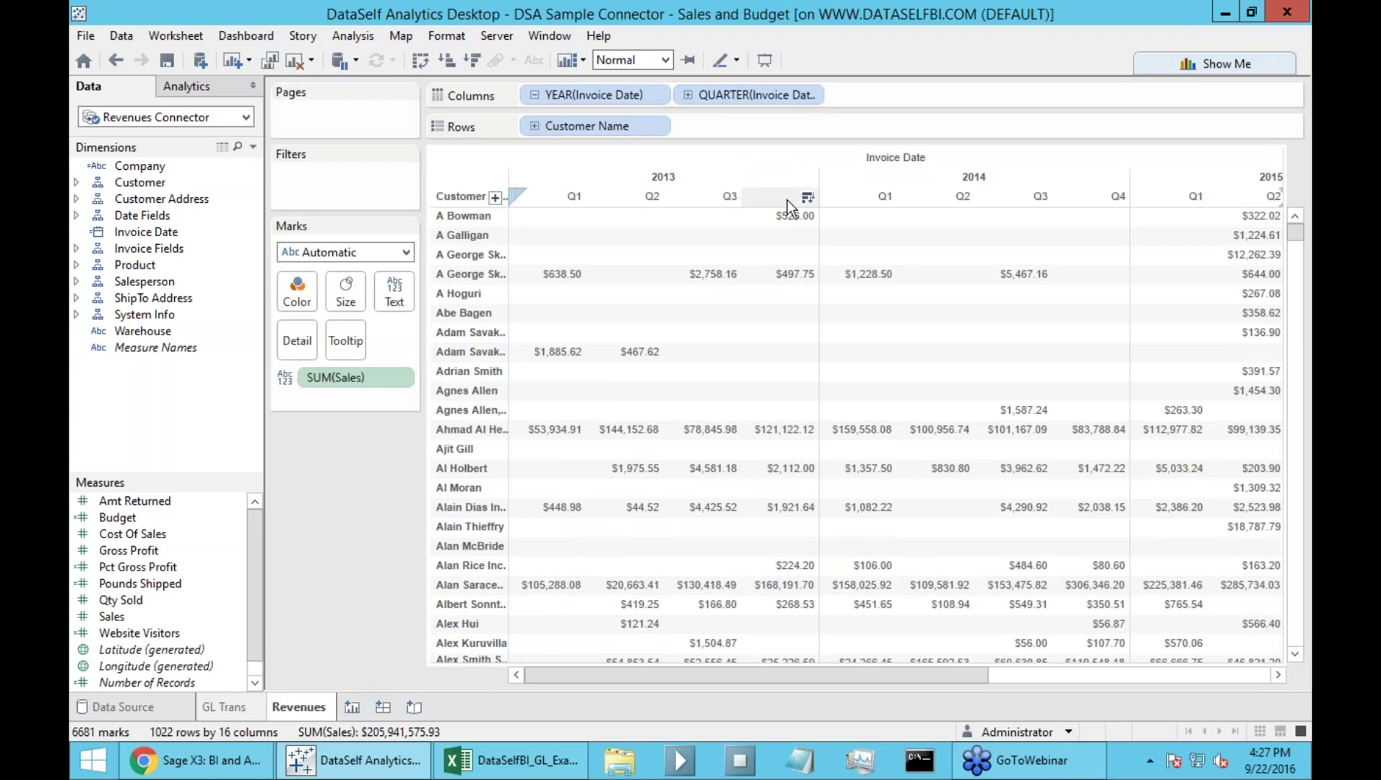
{"action": "left_click", "coordinate": [689, 95]}
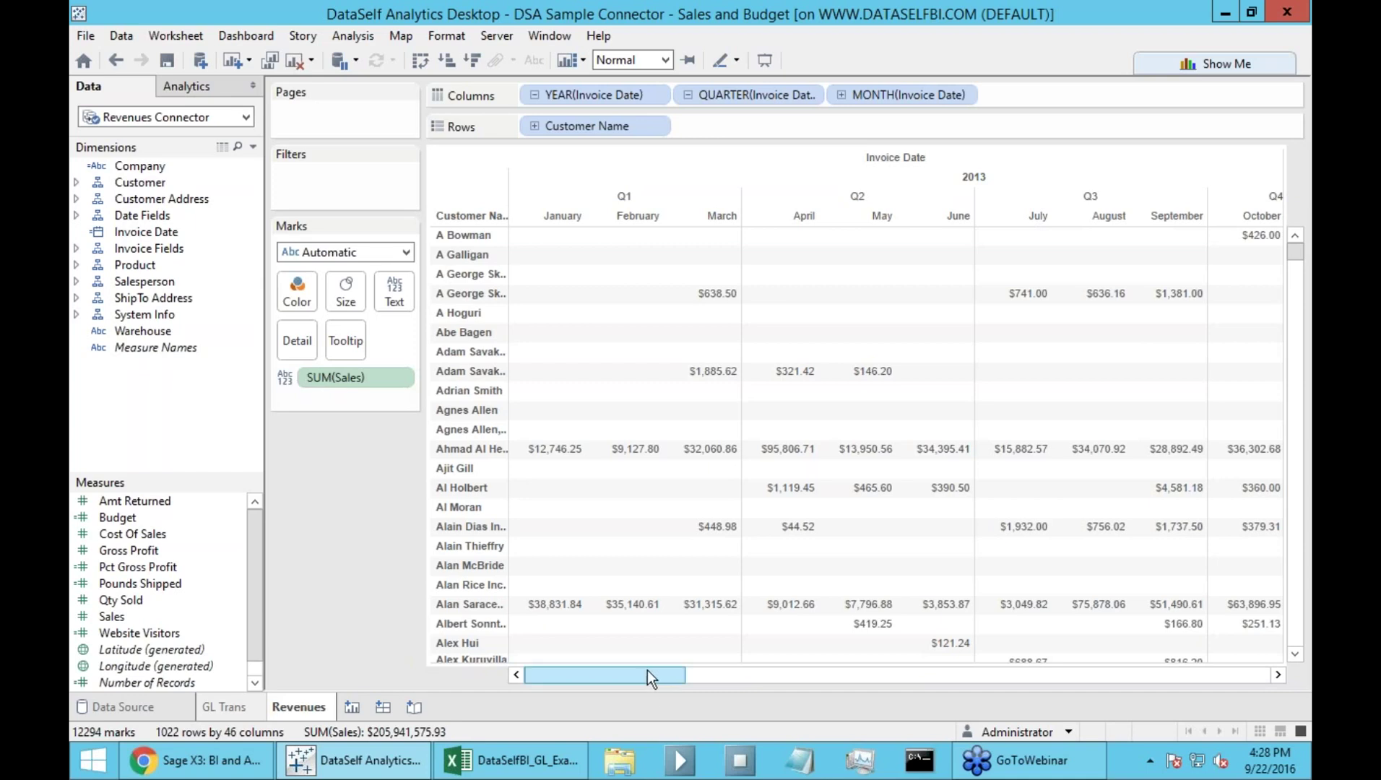
{"action": "left_click_drag", "start_coordinate": [648, 671], "coordinate": [415, 581]}
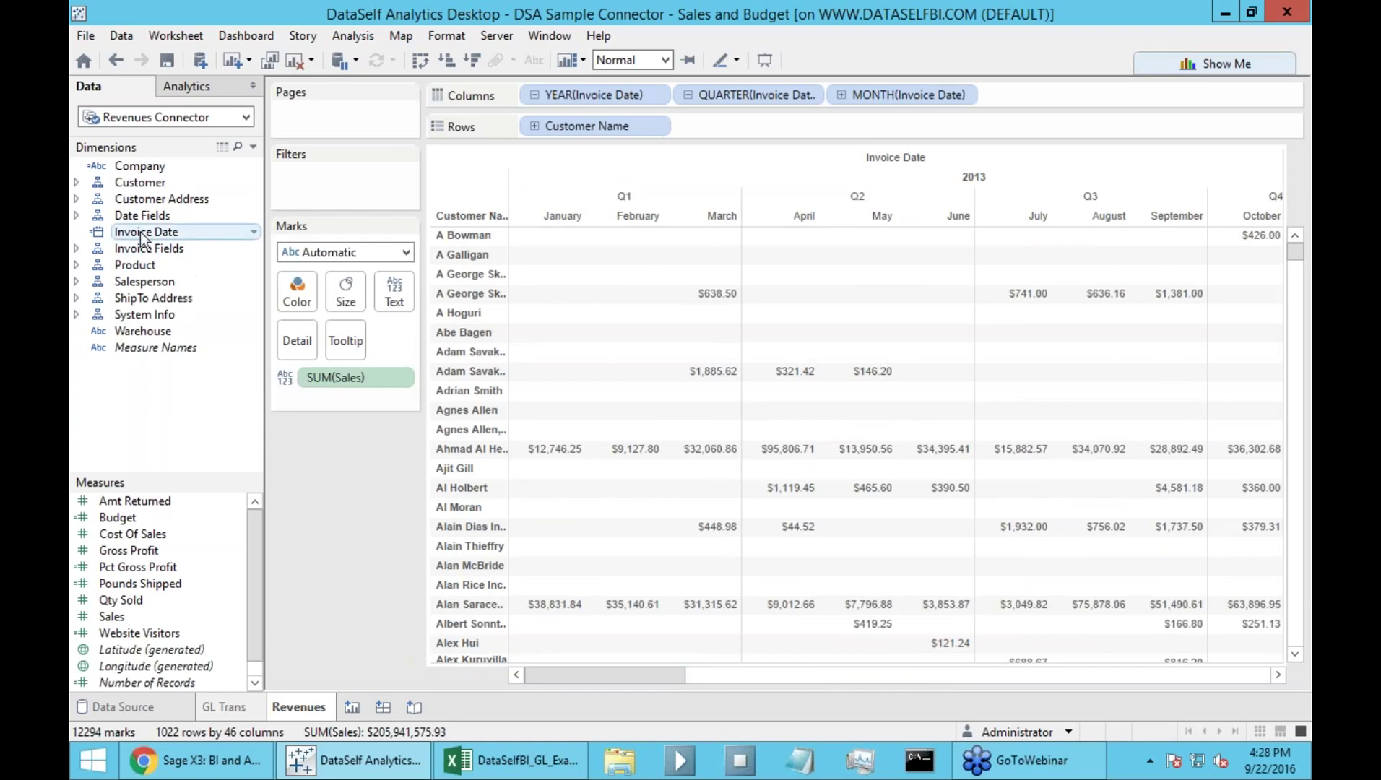
Filter Invoice Date with a relative date of This month and show its filter control on the sheet
{"action": "mouse_move", "coordinate": [142, 237]}
{"action": "left_mouse_down"}
{"action": "mouse_move", "coordinate": [234, 221]}
{"action": "mouse_move", "coordinate": [312, 185]}
{"action": "left_mouse_up"}
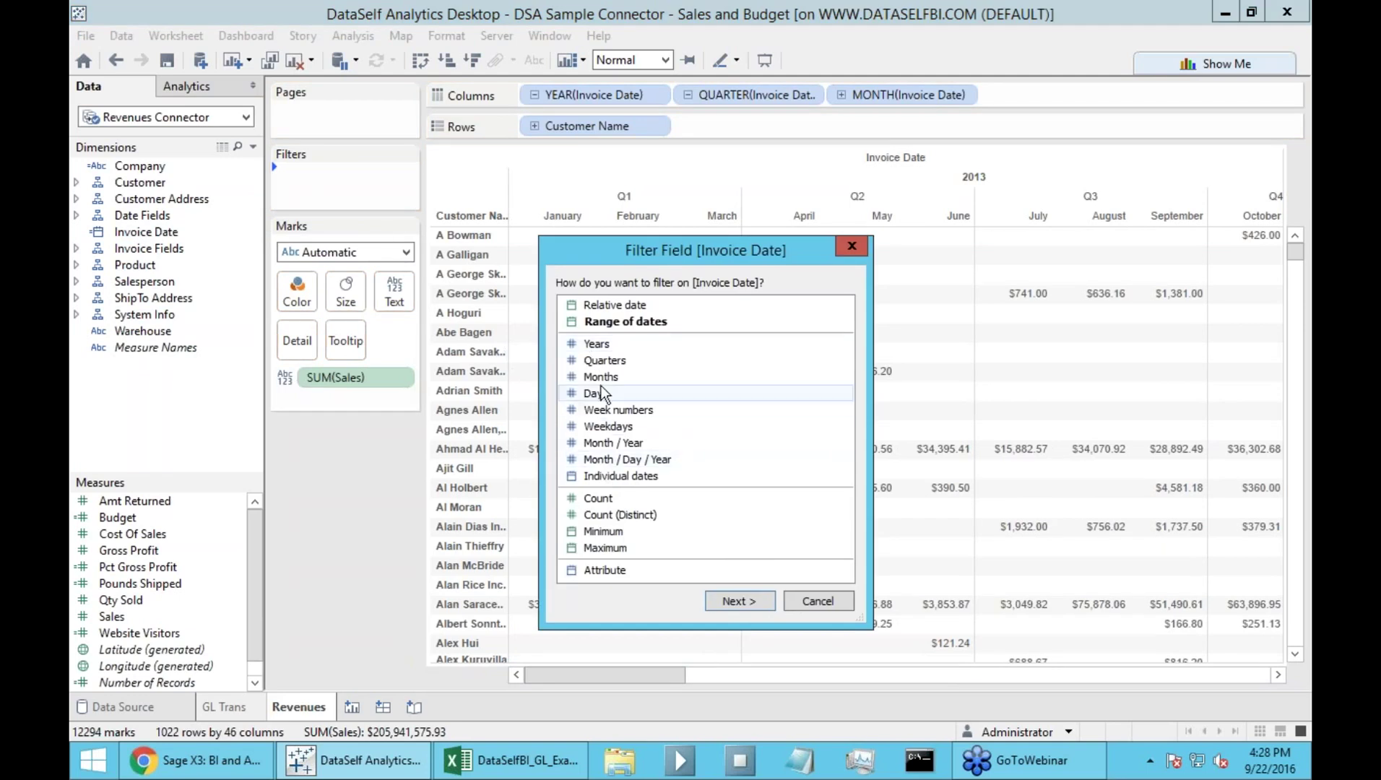
{"action": "left_click", "coordinate": [620, 307]}
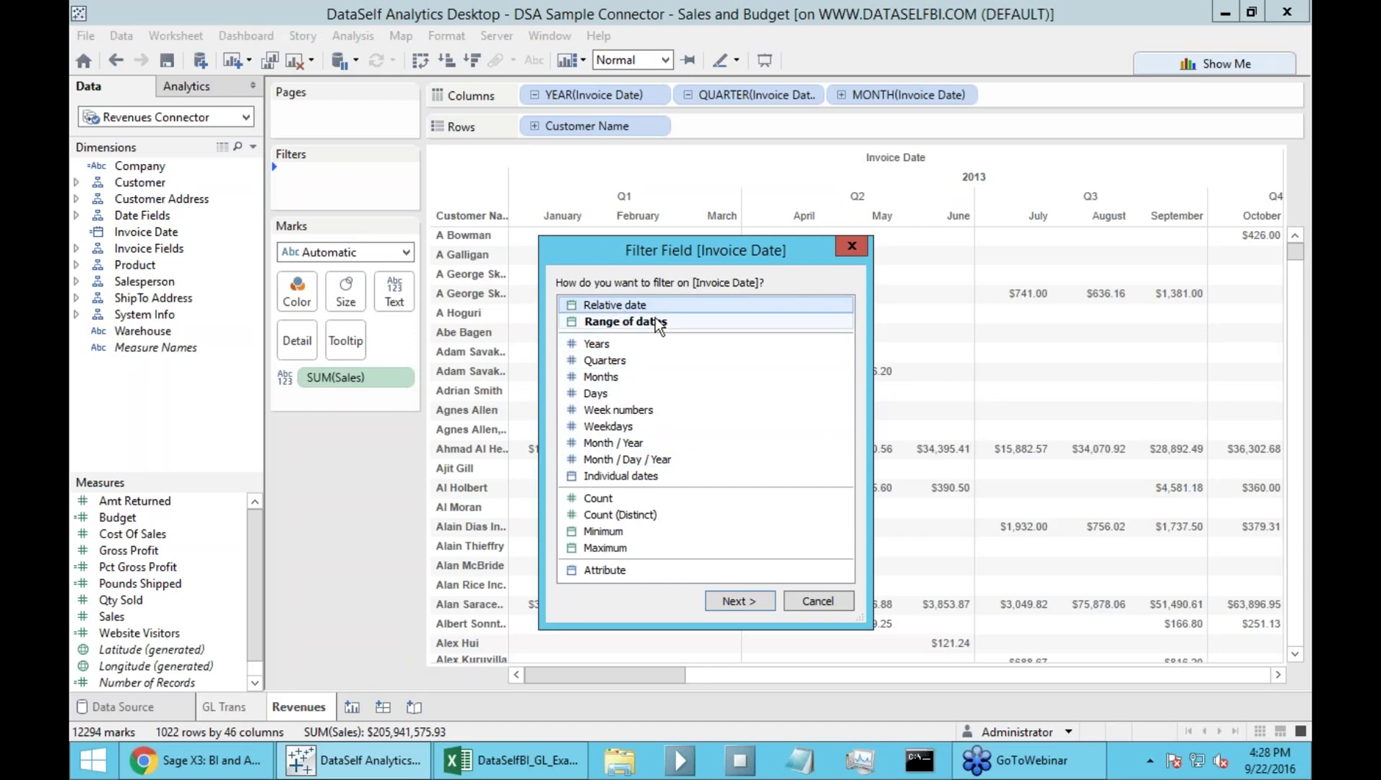
{"action": "left_click", "coordinate": [760, 601]}
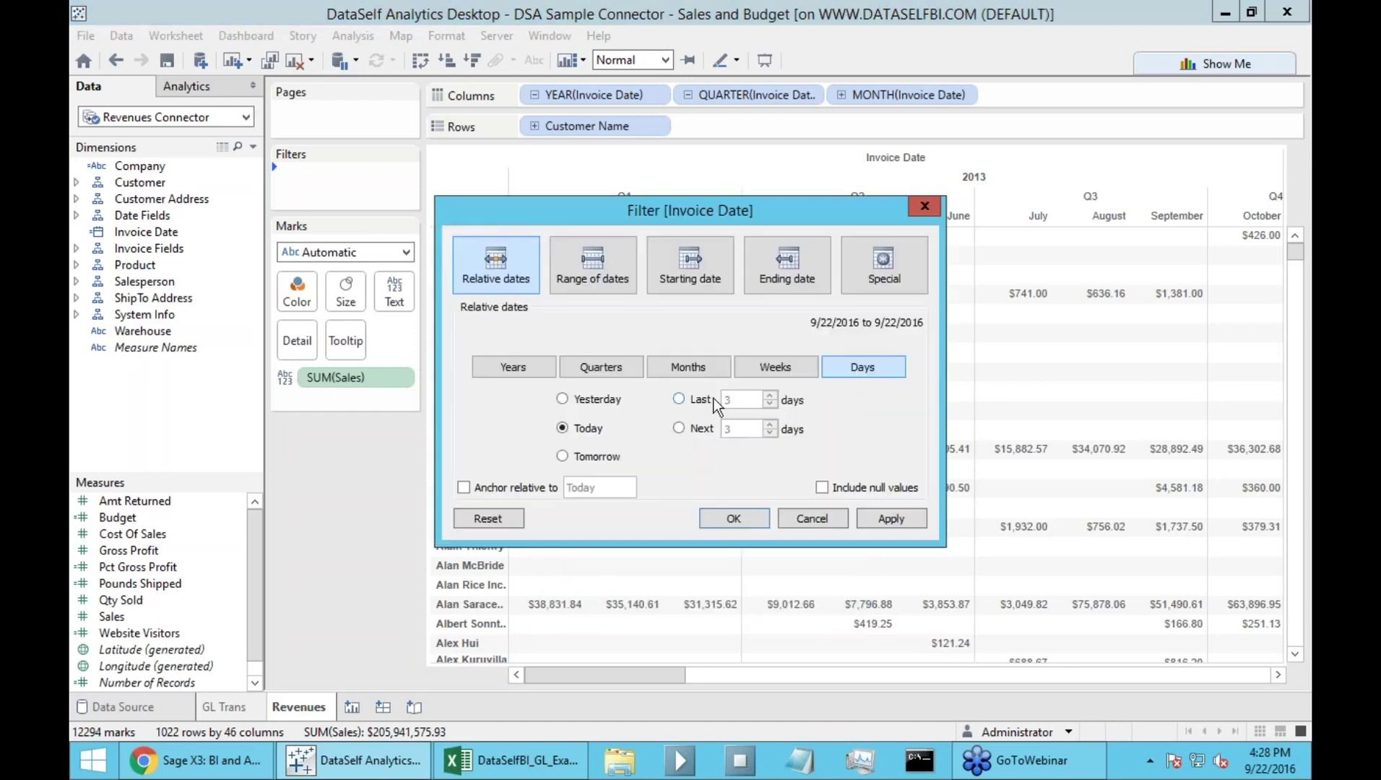
{"action": "left_click", "coordinate": [617, 371]}
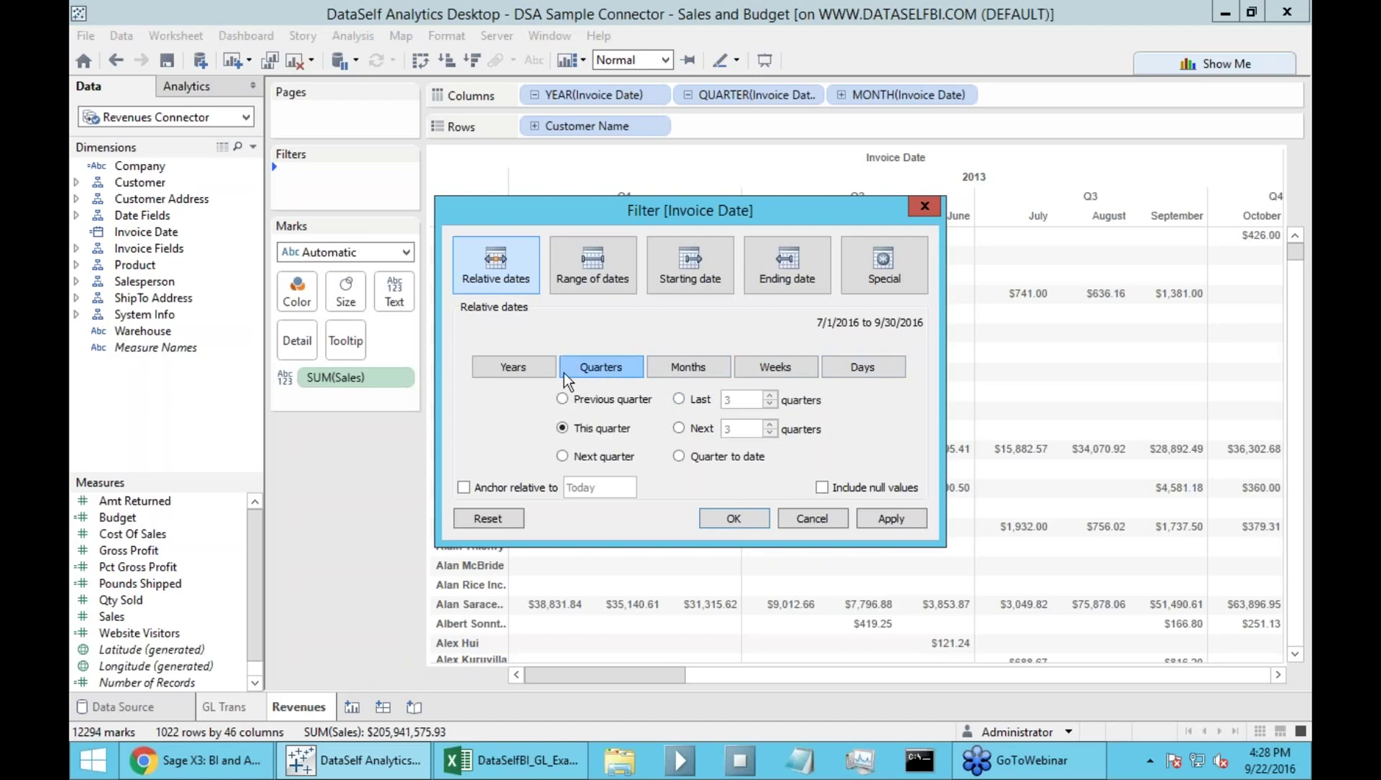
{"action": "left_click", "coordinate": [509, 365]}
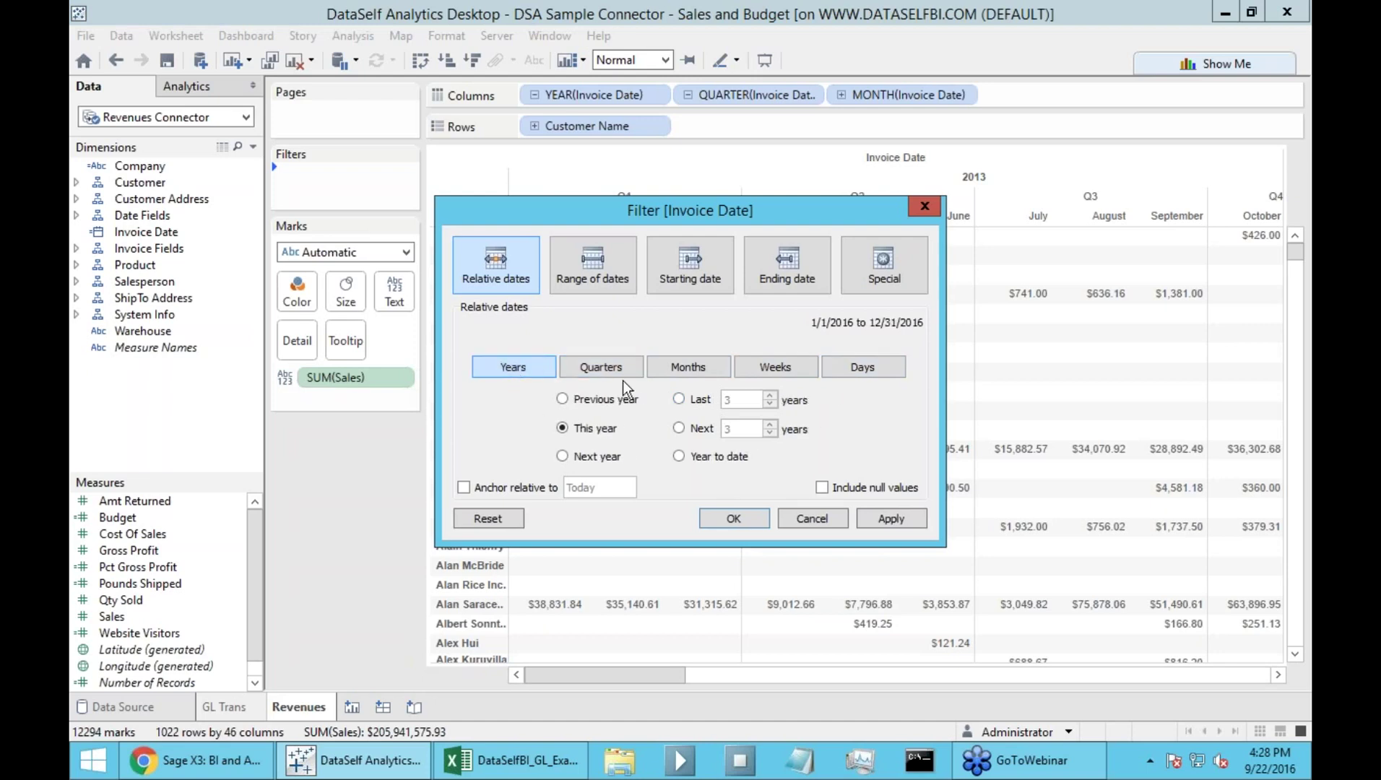
{"action": "left_click", "coordinate": [679, 370]}
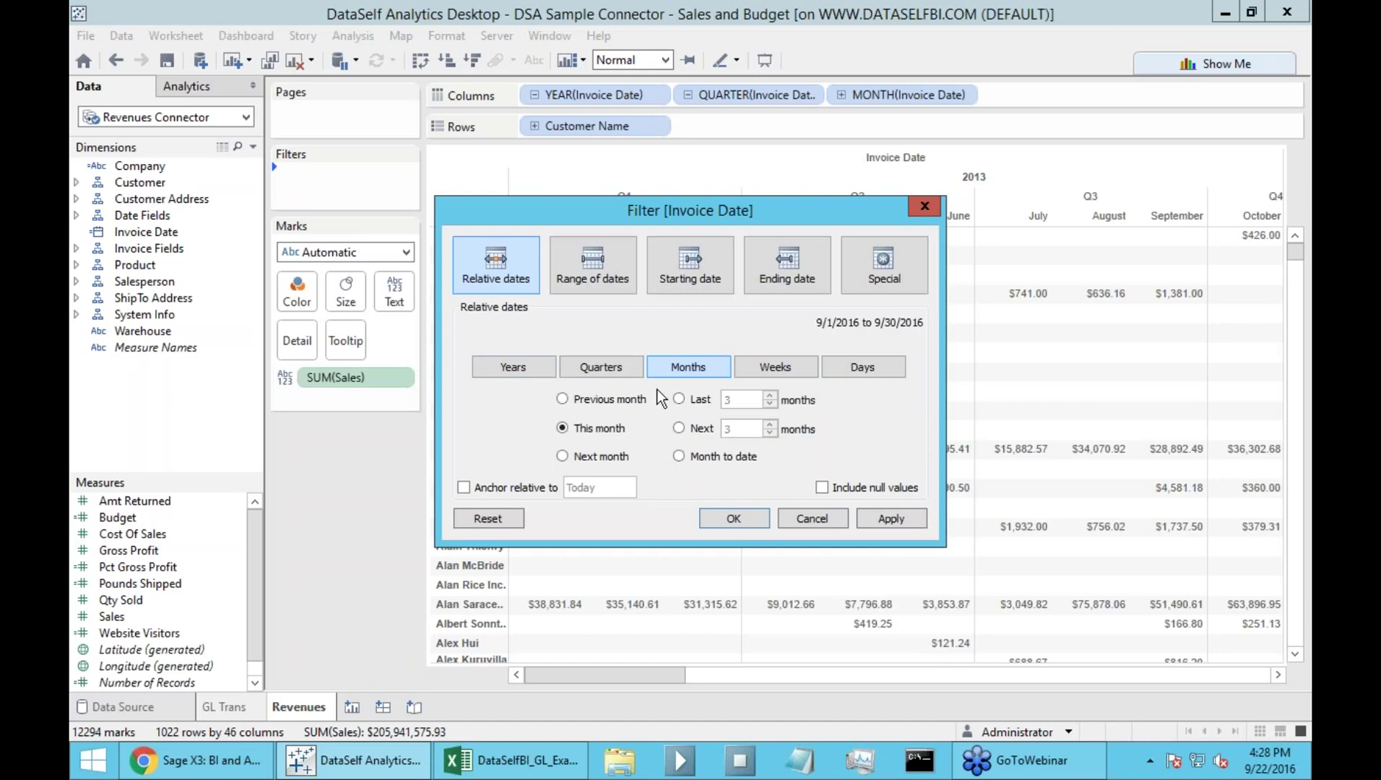
{"action": "left_click", "coordinate": [715, 519]}
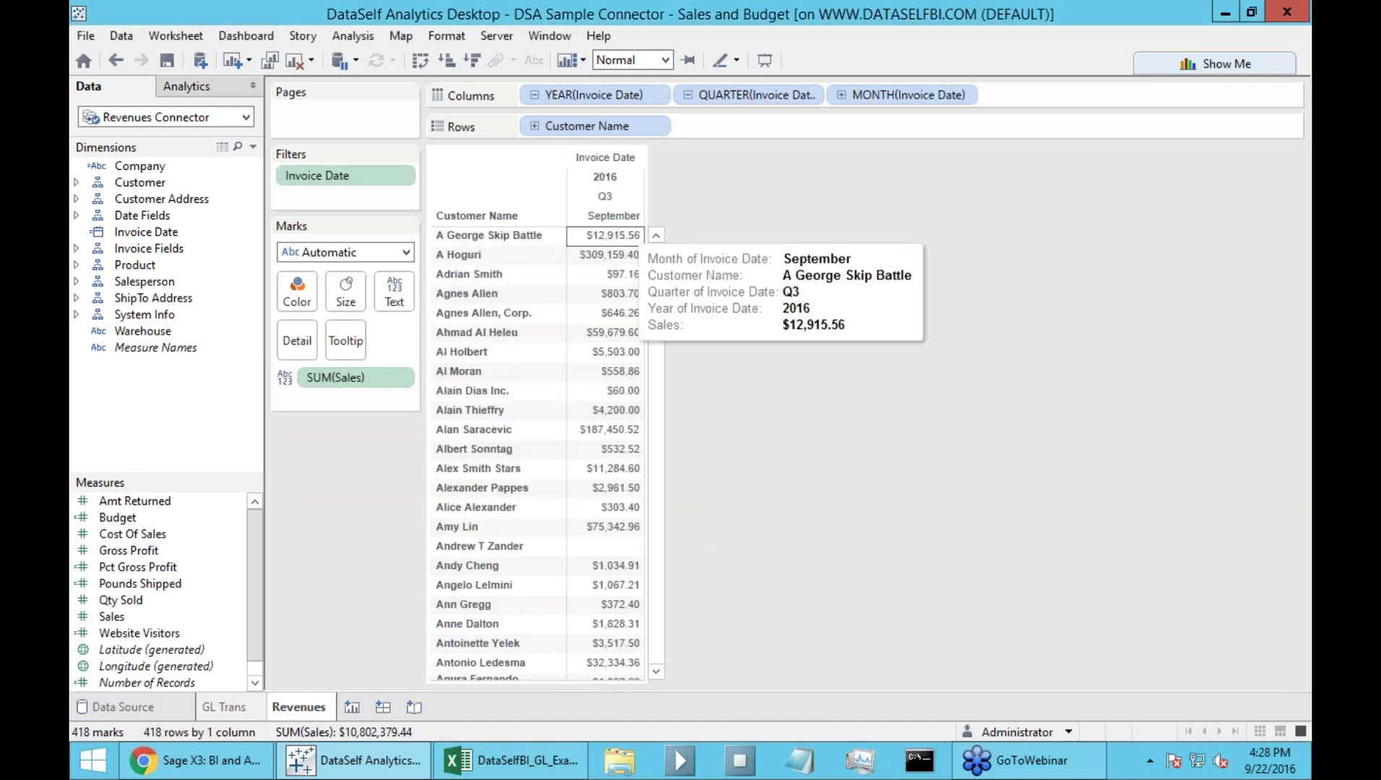
{"action": "left_click", "coordinate": [400, 176]}
{"action": "left_click", "coordinate": [386, 234]}
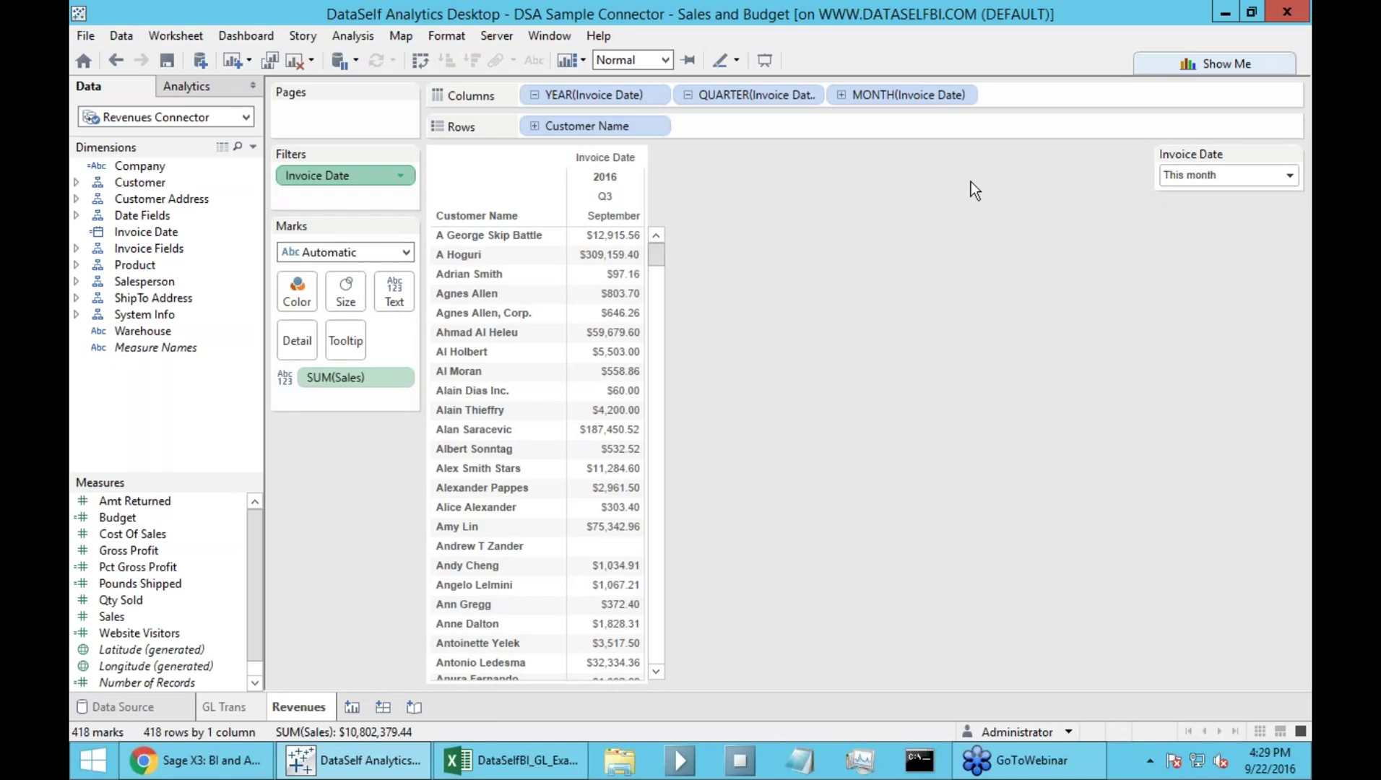
Try the Invoice Date filter with Previous month and Last 2 months, and return it to This month
{"action": "left_click", "coordinate": [1169, 177]}
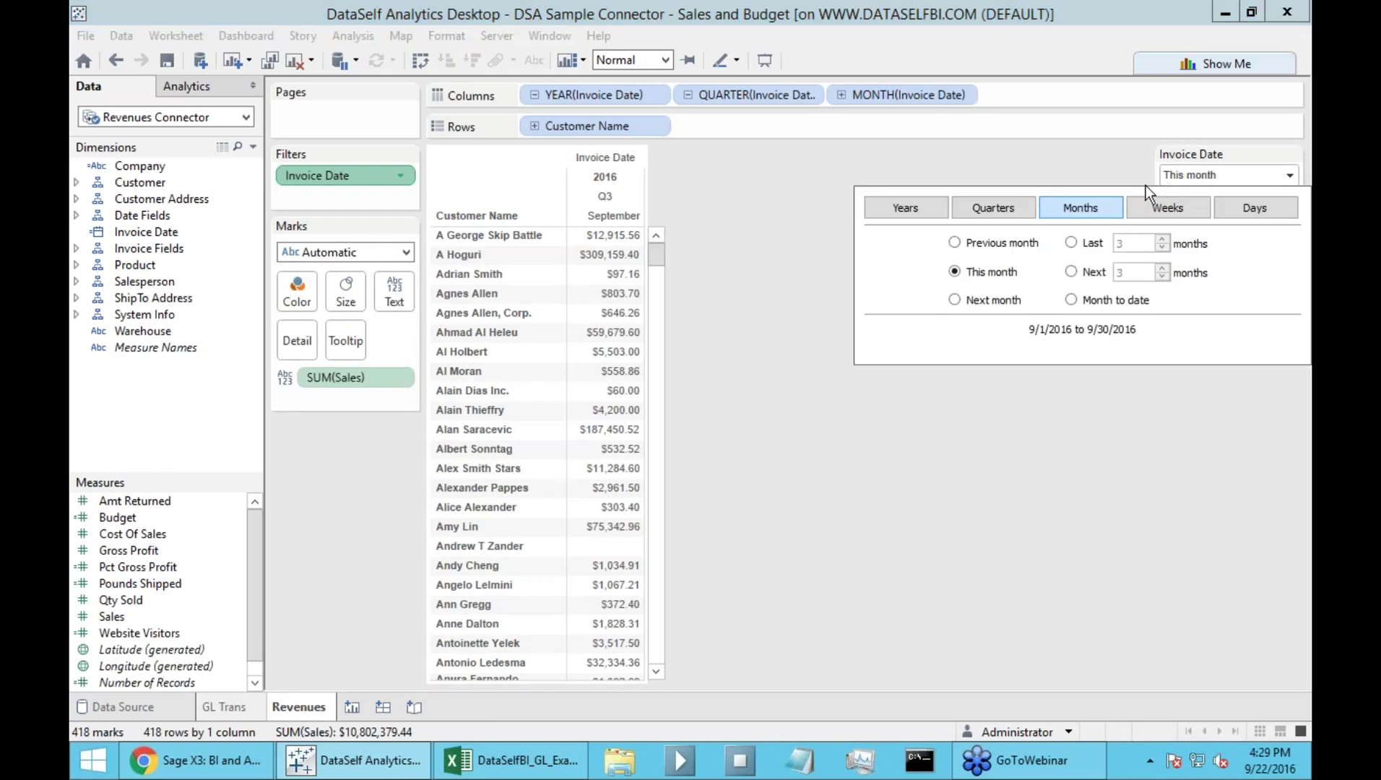
{"action": "left_click", "coordinate": [996, 244]}
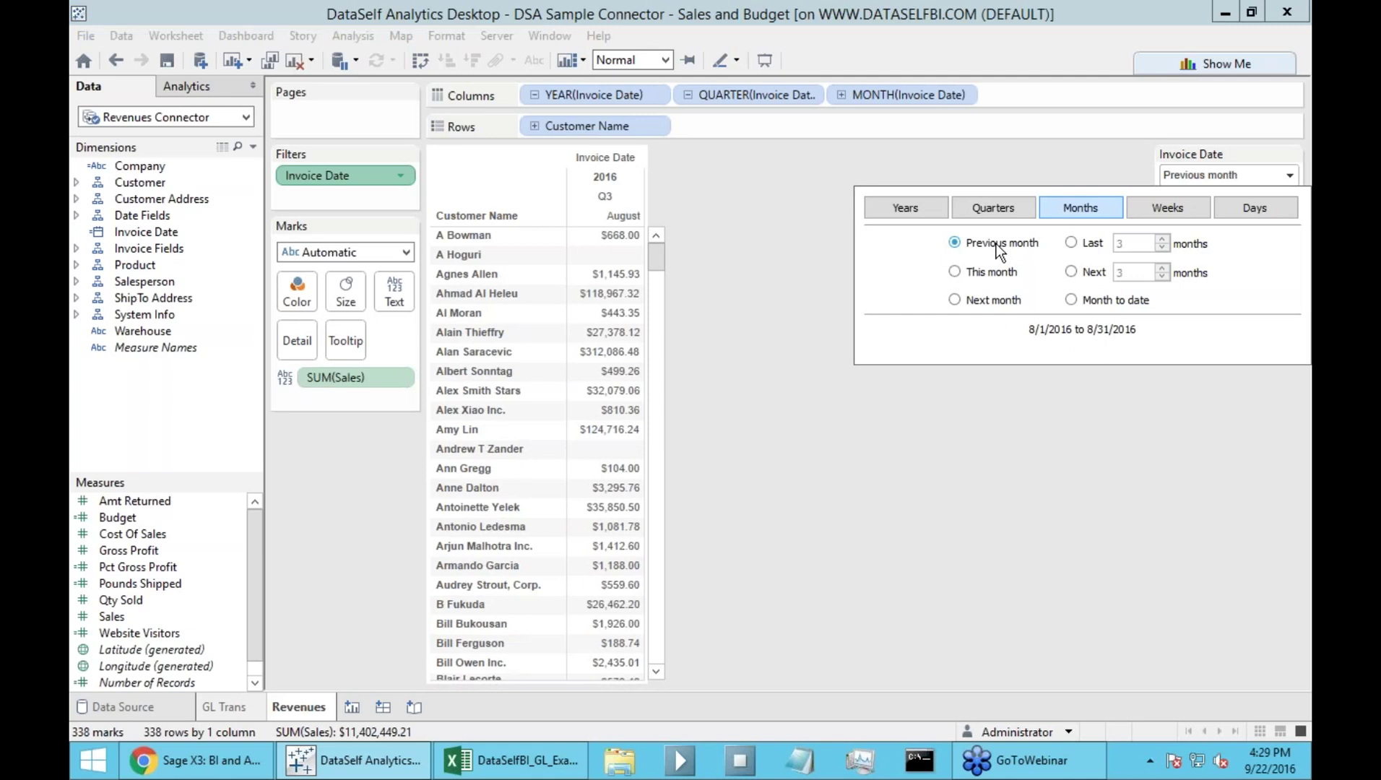
{"action": "left_click", "coordinate": [1069, 246]}
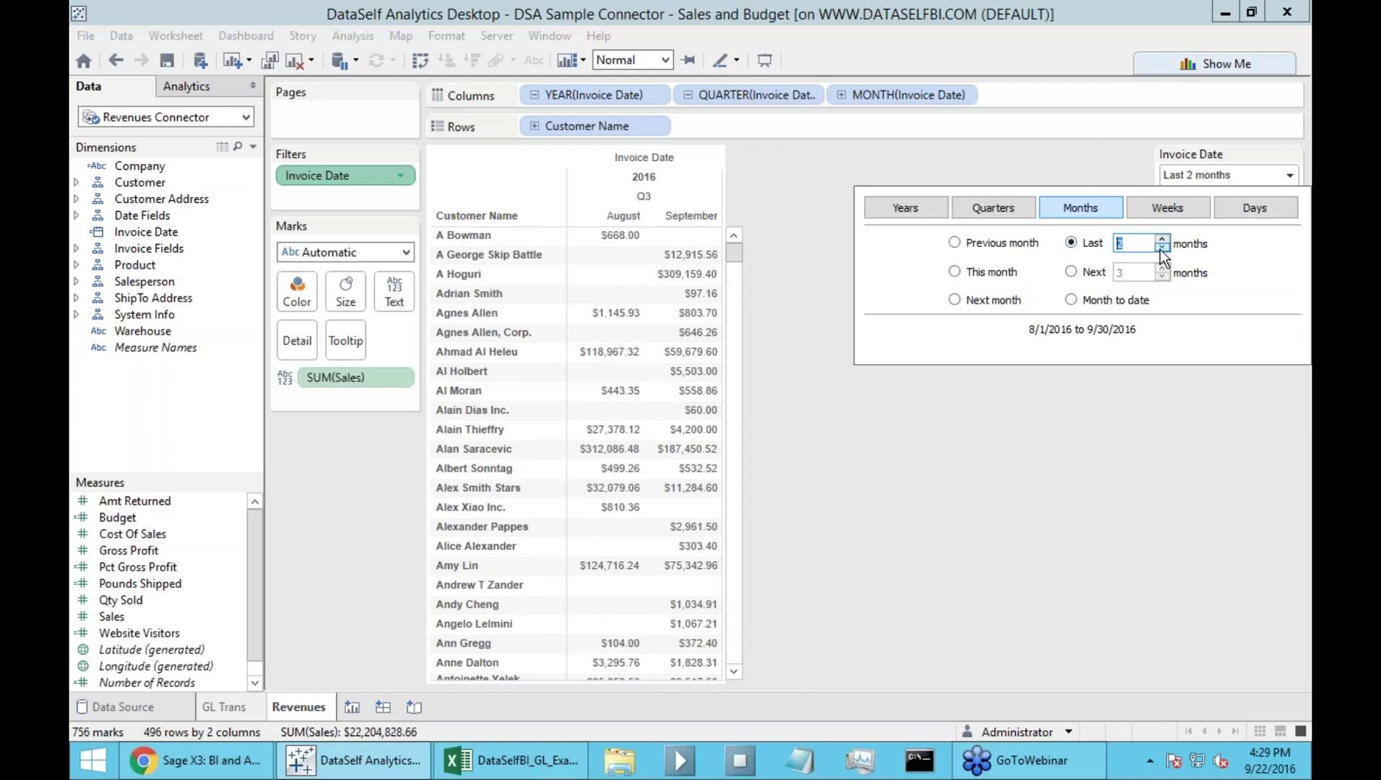
{"action": "left_click", "coordinate": [981, 271]}
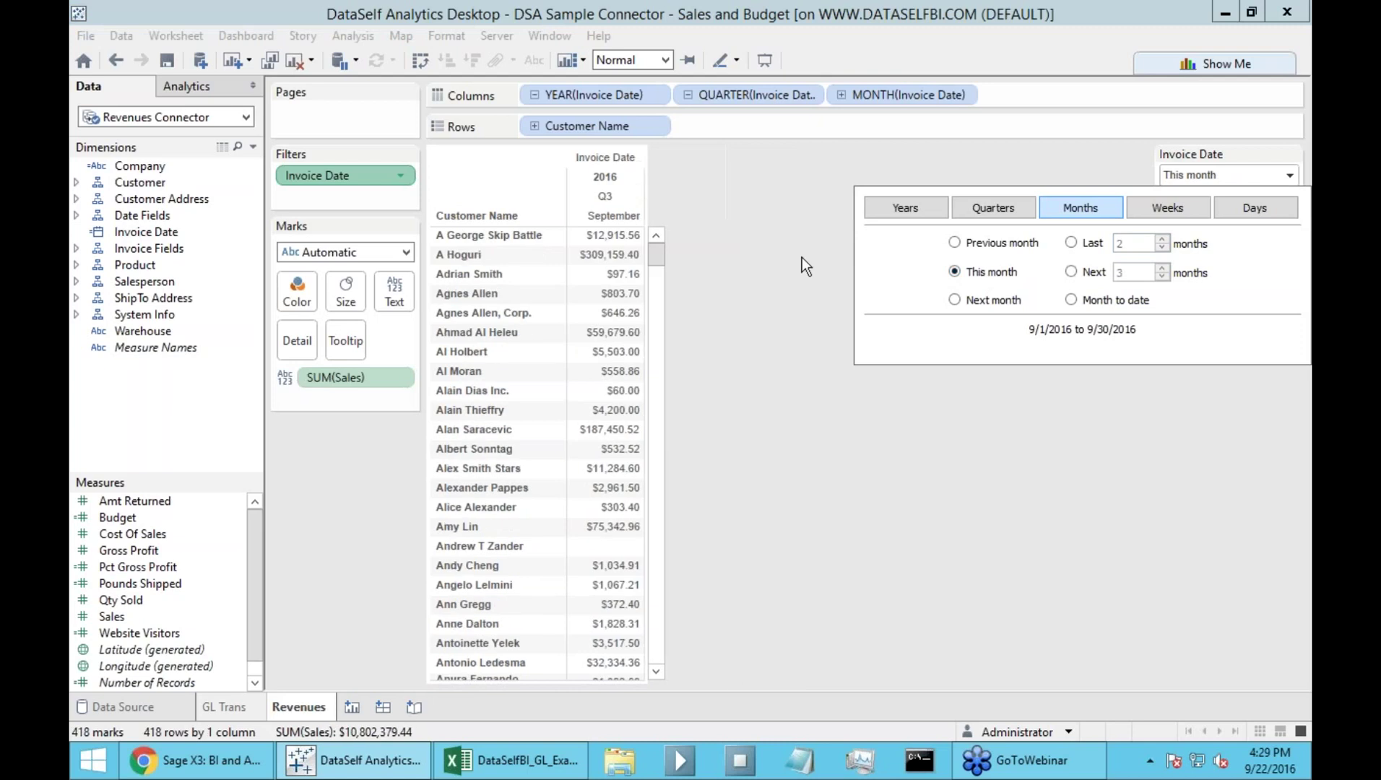
{"action": "left_click", "coordinate": [800, 258]}
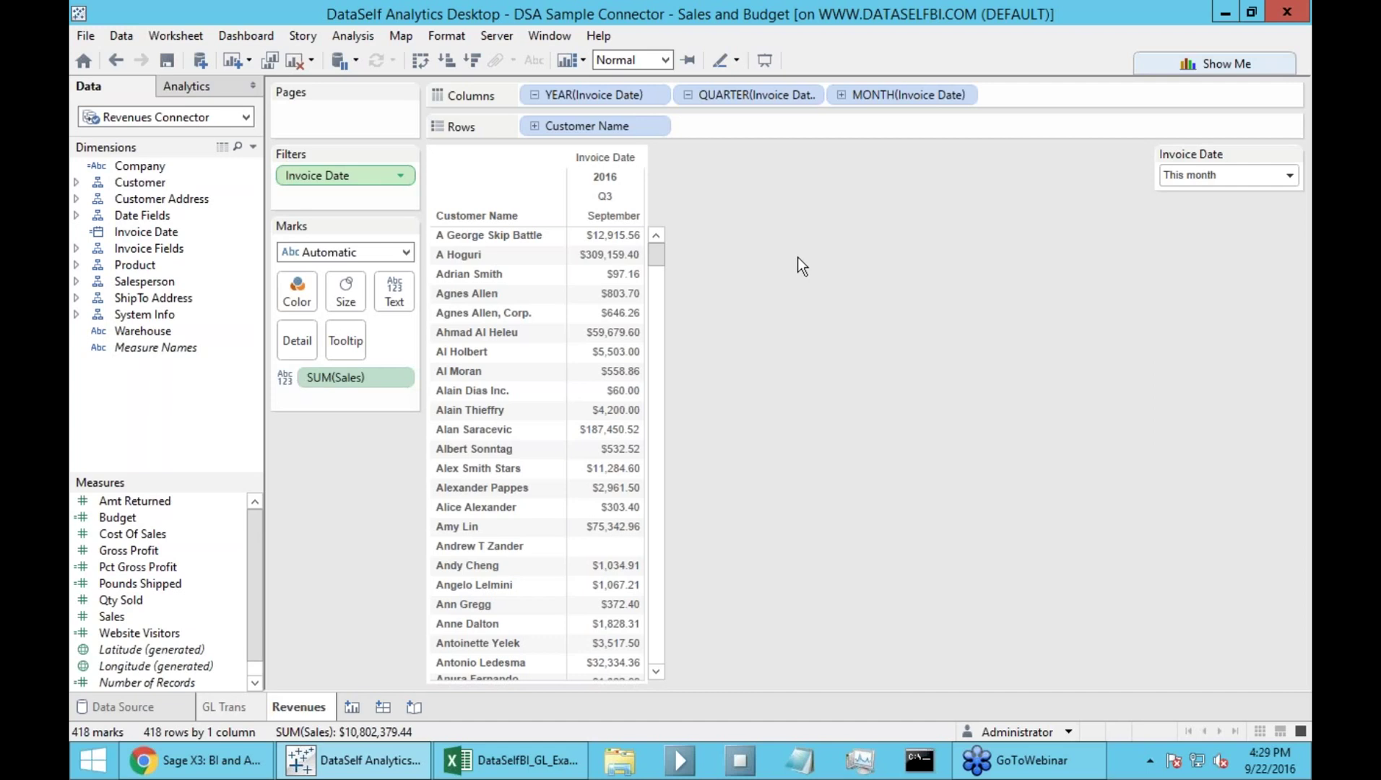
Add Product from the Product folder to the rows after Customer Name
{"action": "left_click", "coordinate": [77, 265]}
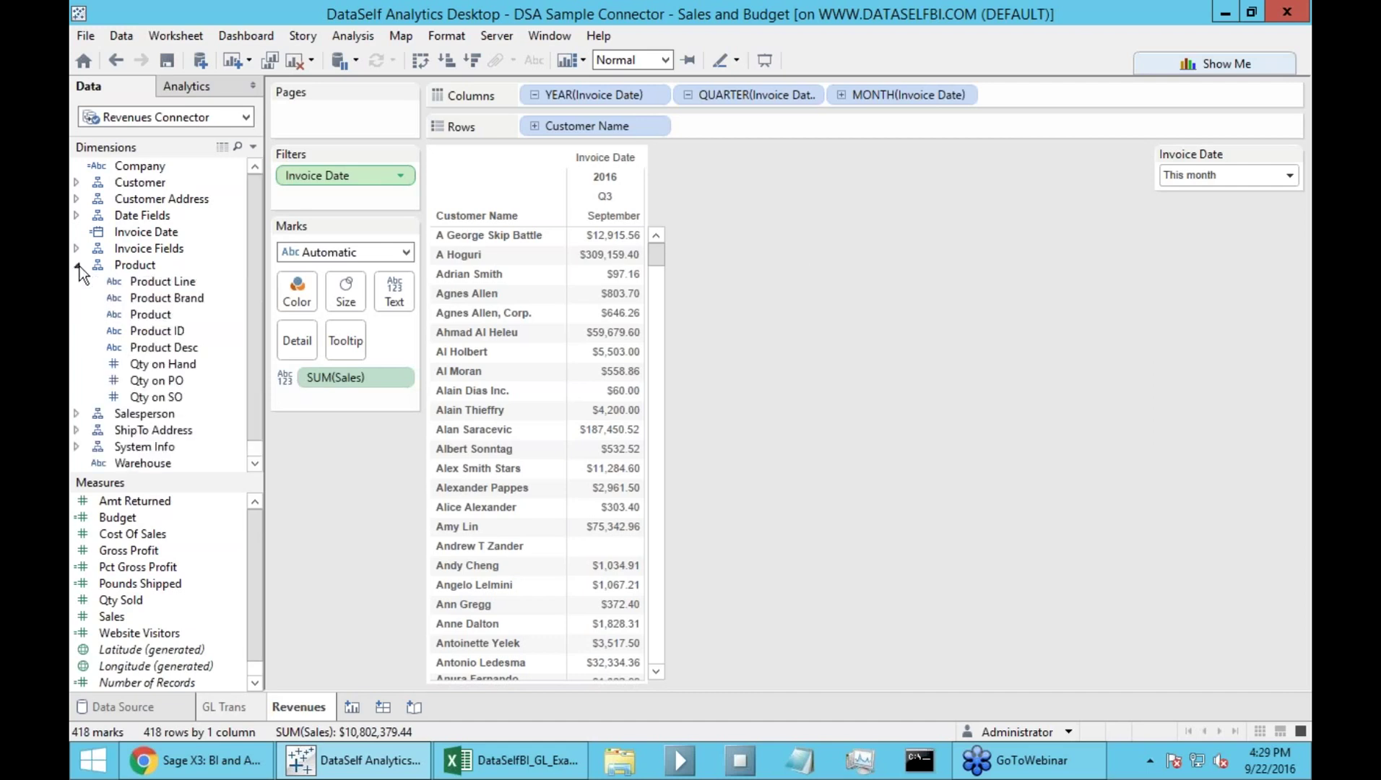
{"action": "left_click_drag", "start_coordinate": [148, 314], "coordinate": [563, 306]}
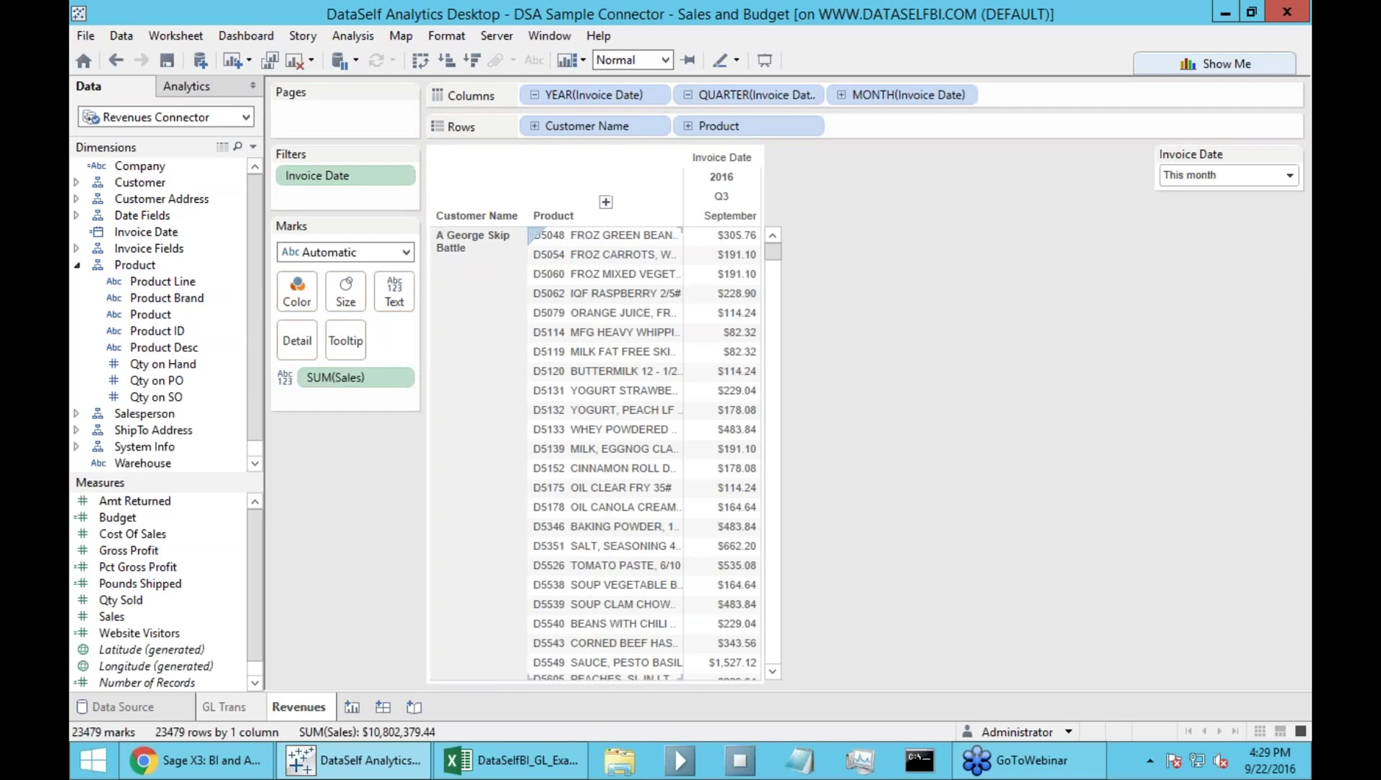
{"action": "mouse_move", "coordinate": [772, 252]}
{"action": "left_mouse_down"}
{"action": "mouse_move", "coordinate": [772, 304]}
{"action": "mouse_move", "coordinate": [772, 244]}
{"action": "left_mouse_up"}
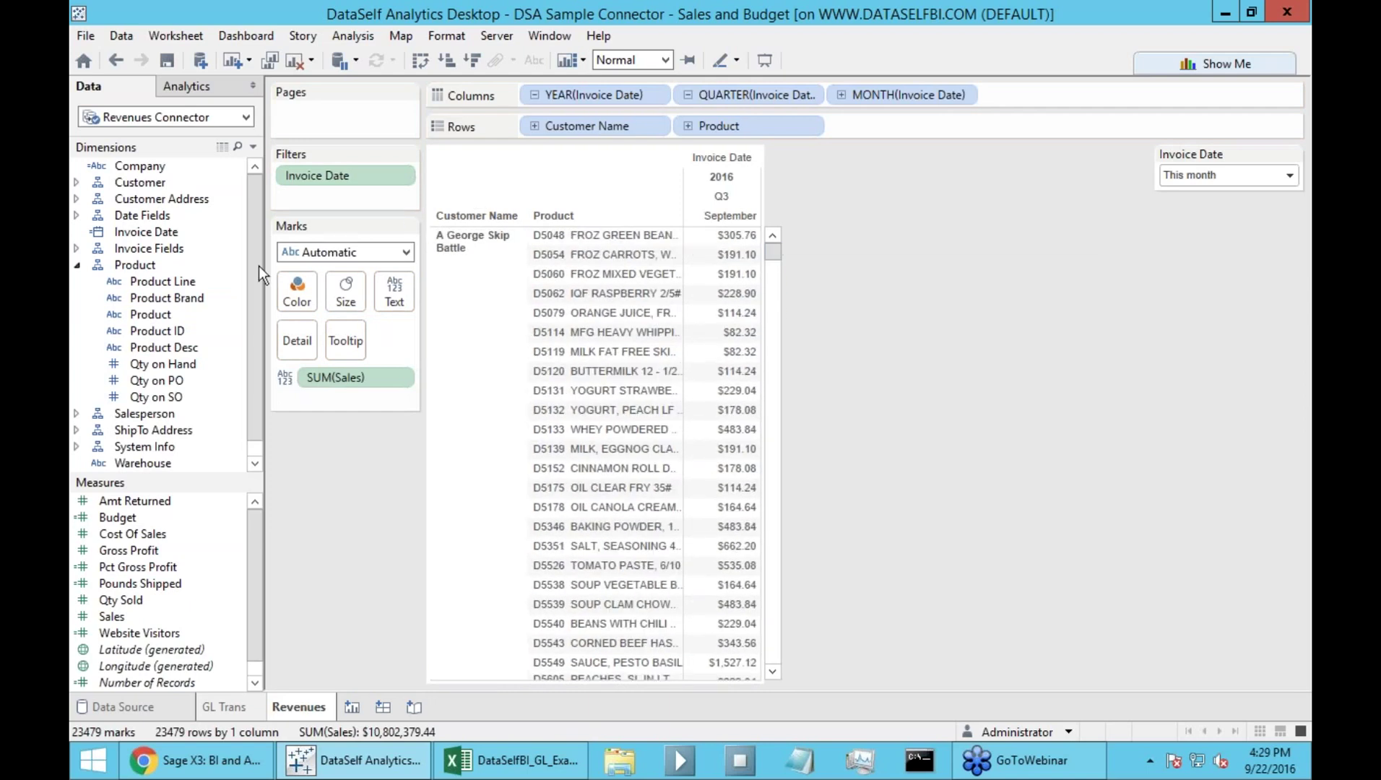
{"action": "left_click", "coordinate": [78, 265]}
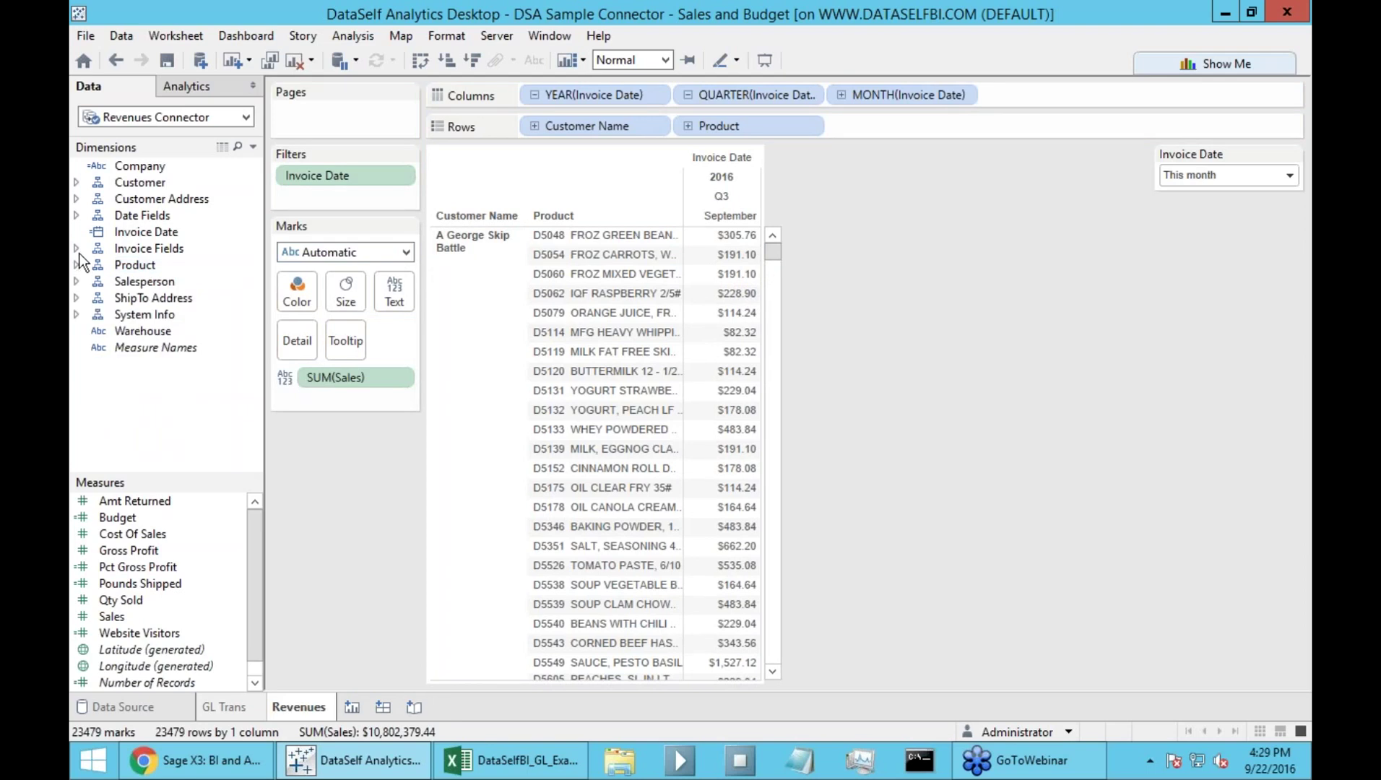
Insert Invoice Dates and Invoice No from the Invoice Fields folder into the rows between Customer Name and Product
{"action": "left_click", "coordinate": [78, 250]}
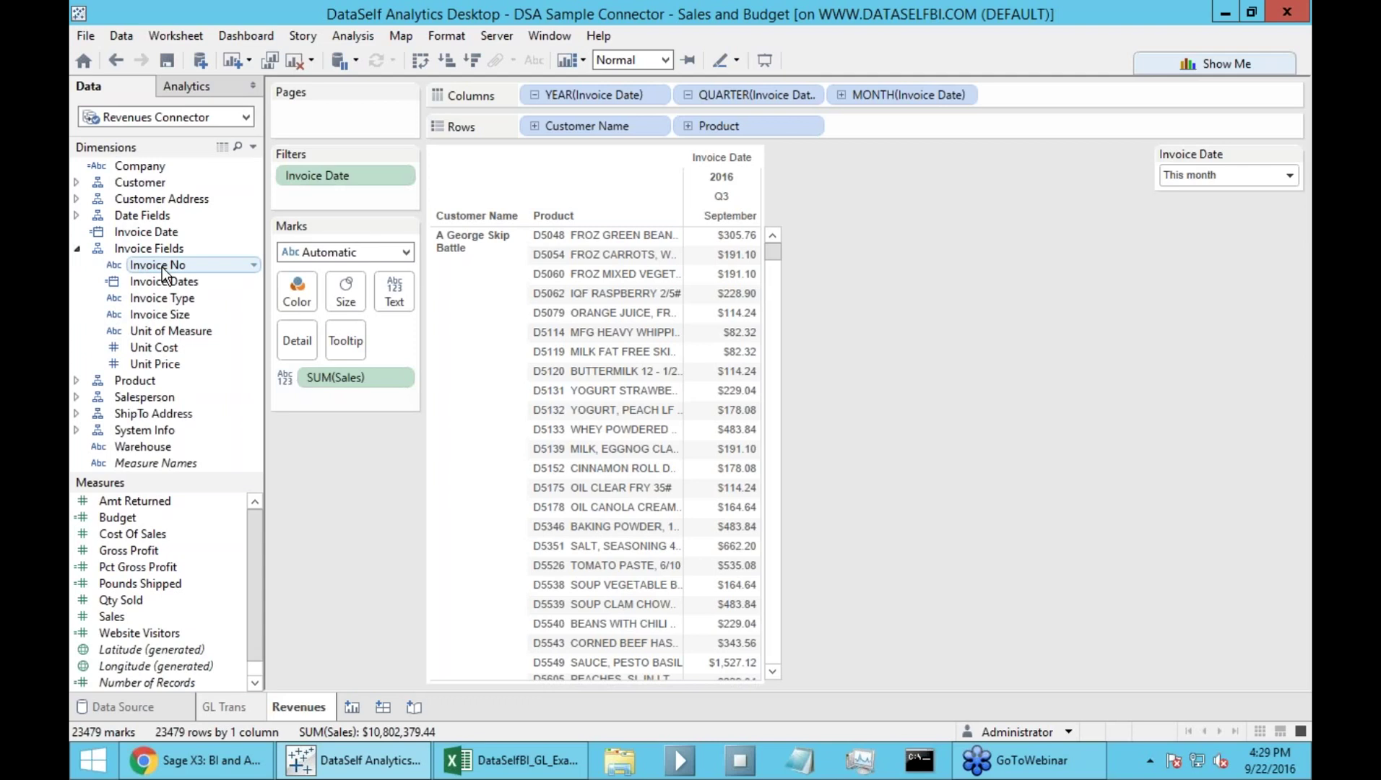
{"action": "left_click_drag", "start_coordinate": [161, 266], "coordinate": [525, 282]}
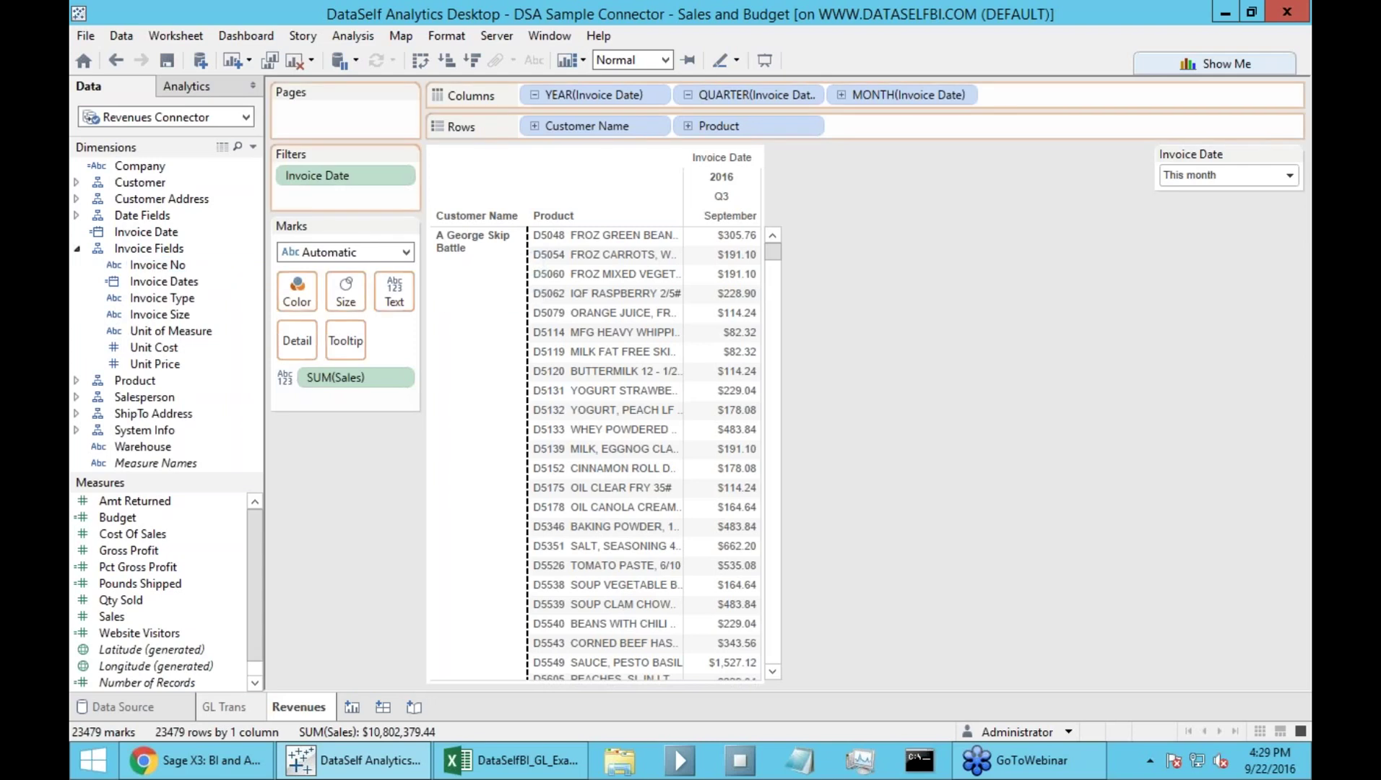
{"action": "left_click_drag", "start_coordinate": [525, 283], "coordinate": [527, 282]}
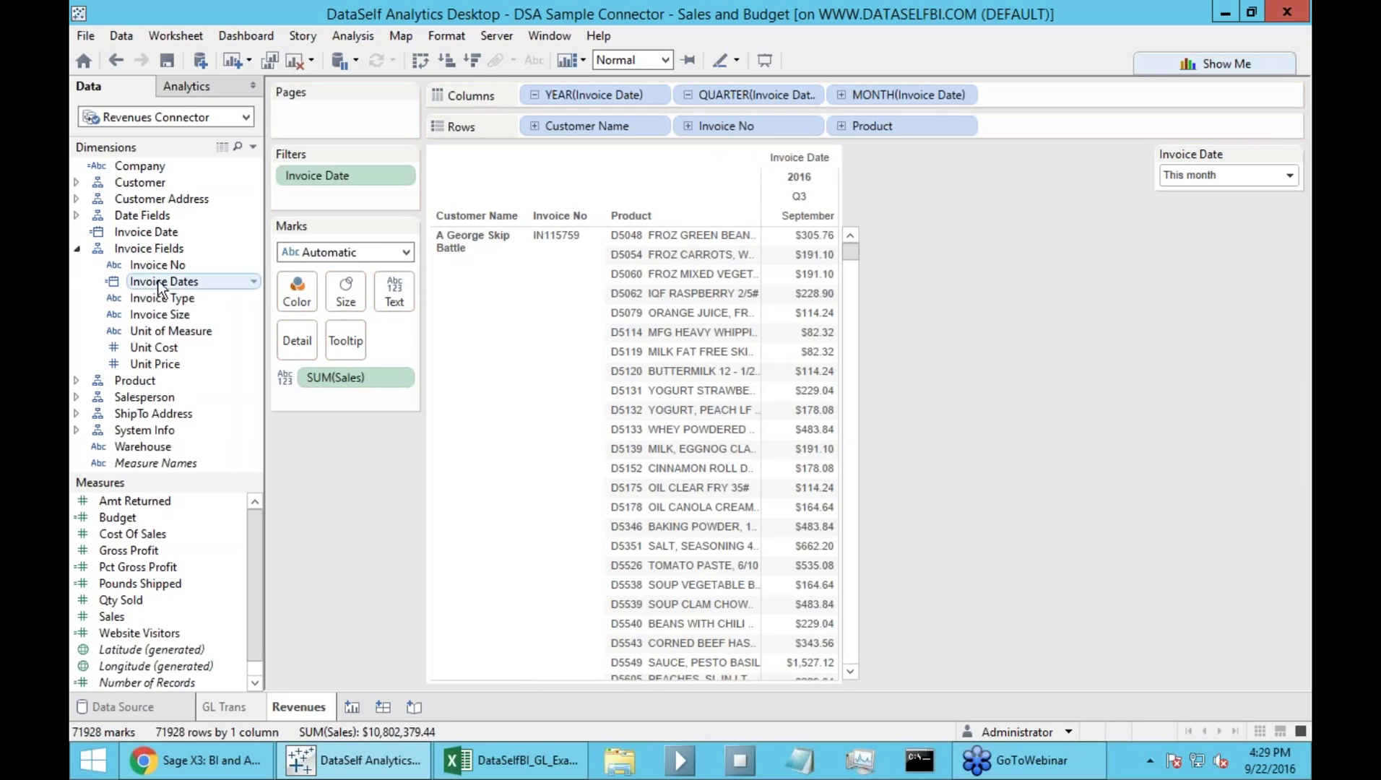
{"action": "left_click_drag", "start_coordinate": [159, 284], "coordinate": [527, 283]}
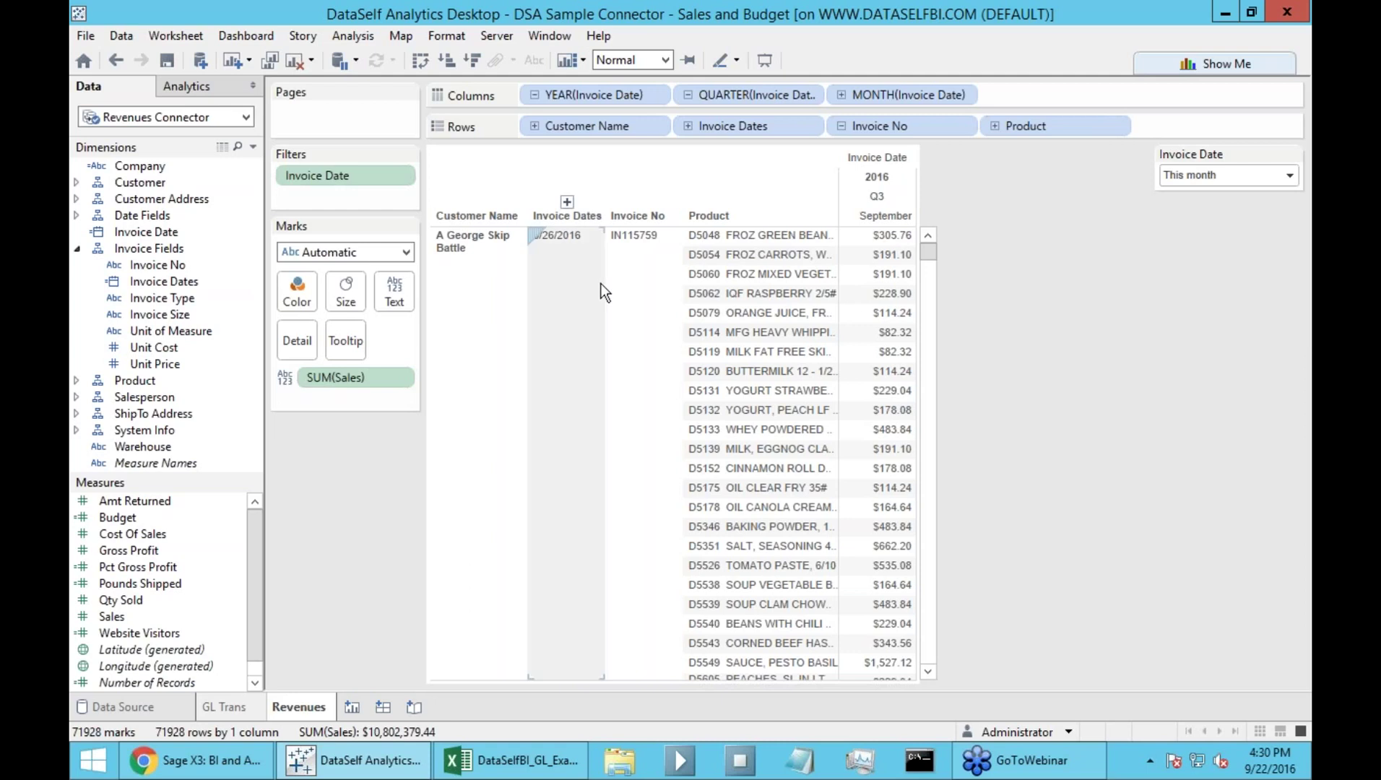
{"action": "left_click_drag", "start_coordinate": [931, 256], "coordinate": [924, 291]}
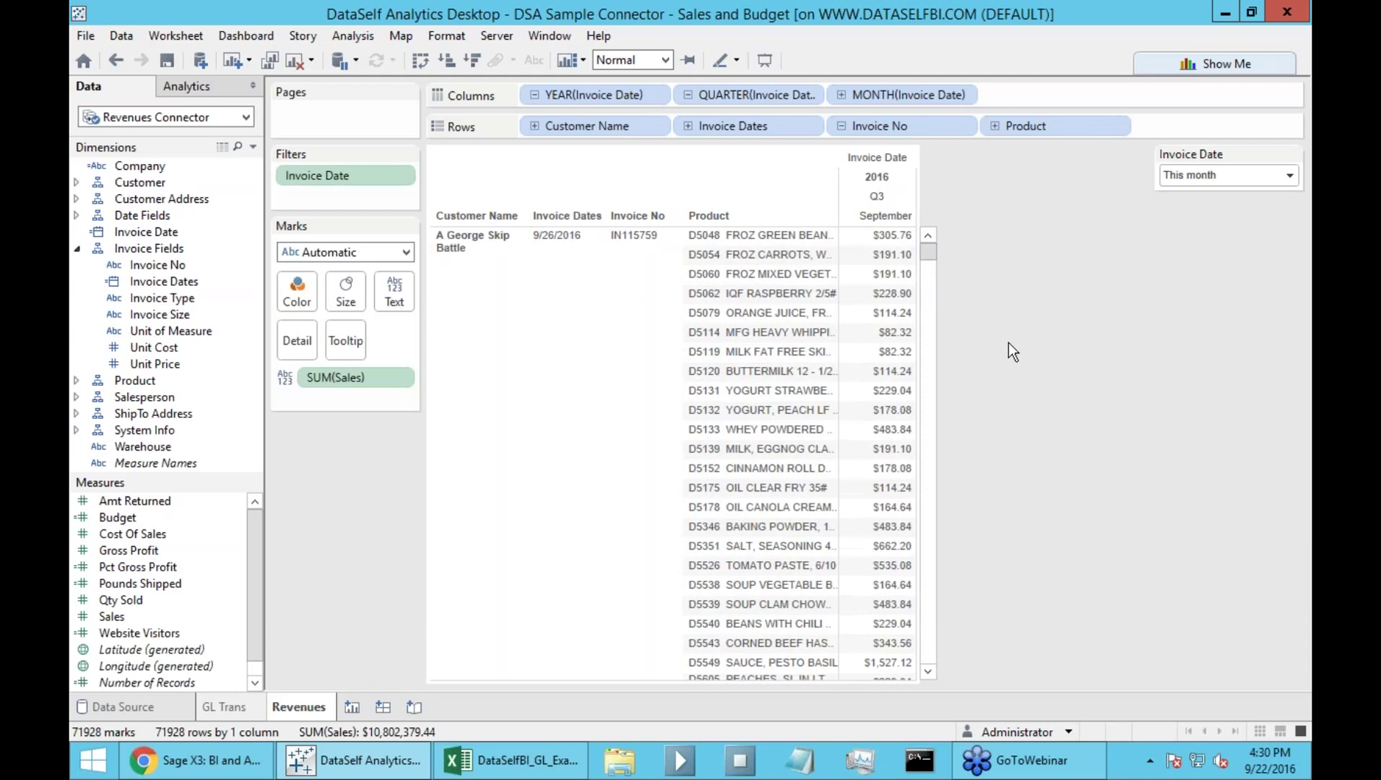
Create a new sheet charting Sales in the rows against Invoice Date in the columns, set to continuous Month
{"action": "left_click", "coordinate": [353, 710]}
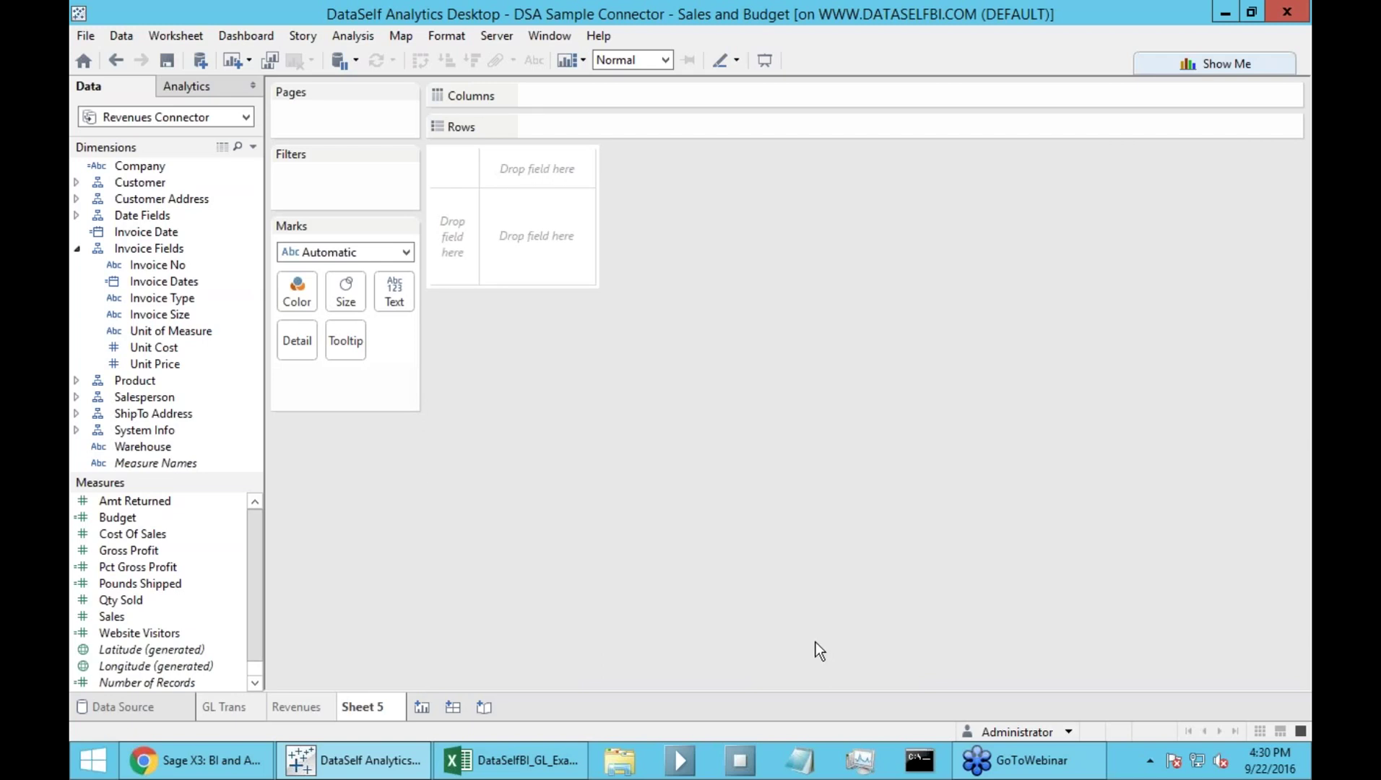
{"action": "left_click", "coordinate": [78, 248]}
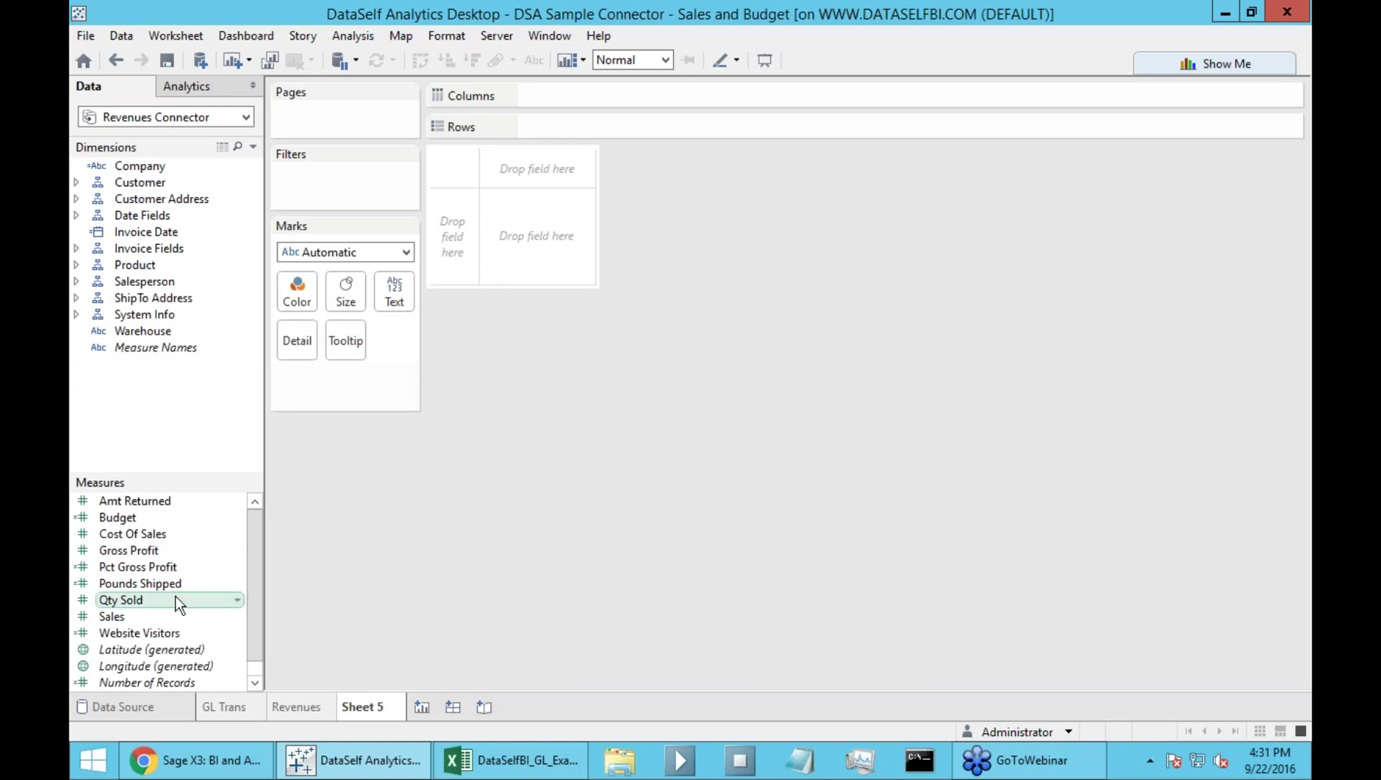
{"action": "left_click_drag", "start_coordinate": [148, 616], "coordinate": [581, 133]}
{"action": "mouse_move", "coordinate": [551, 506]}
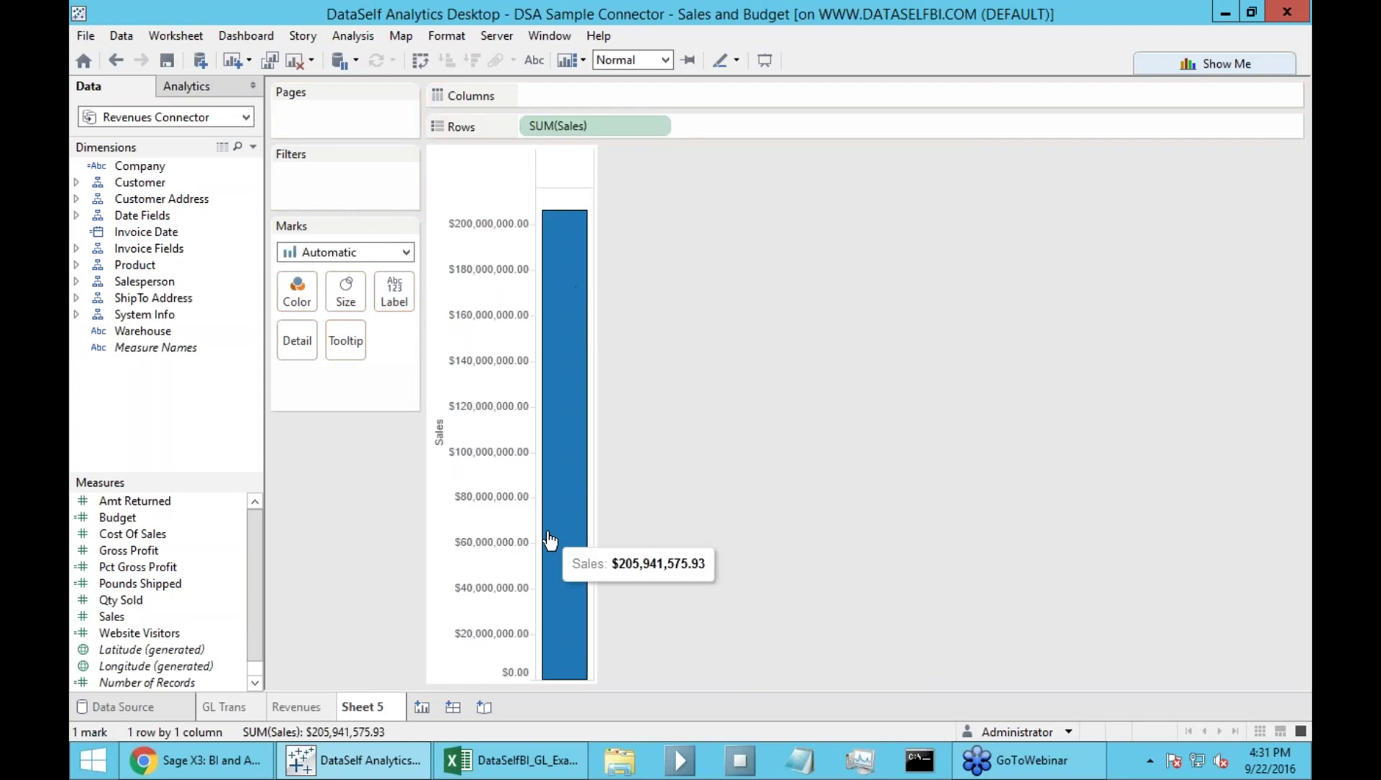
{"action": "left_click_drag", "start_coordinate": [147, 236], "coordinate": [553, 94]}
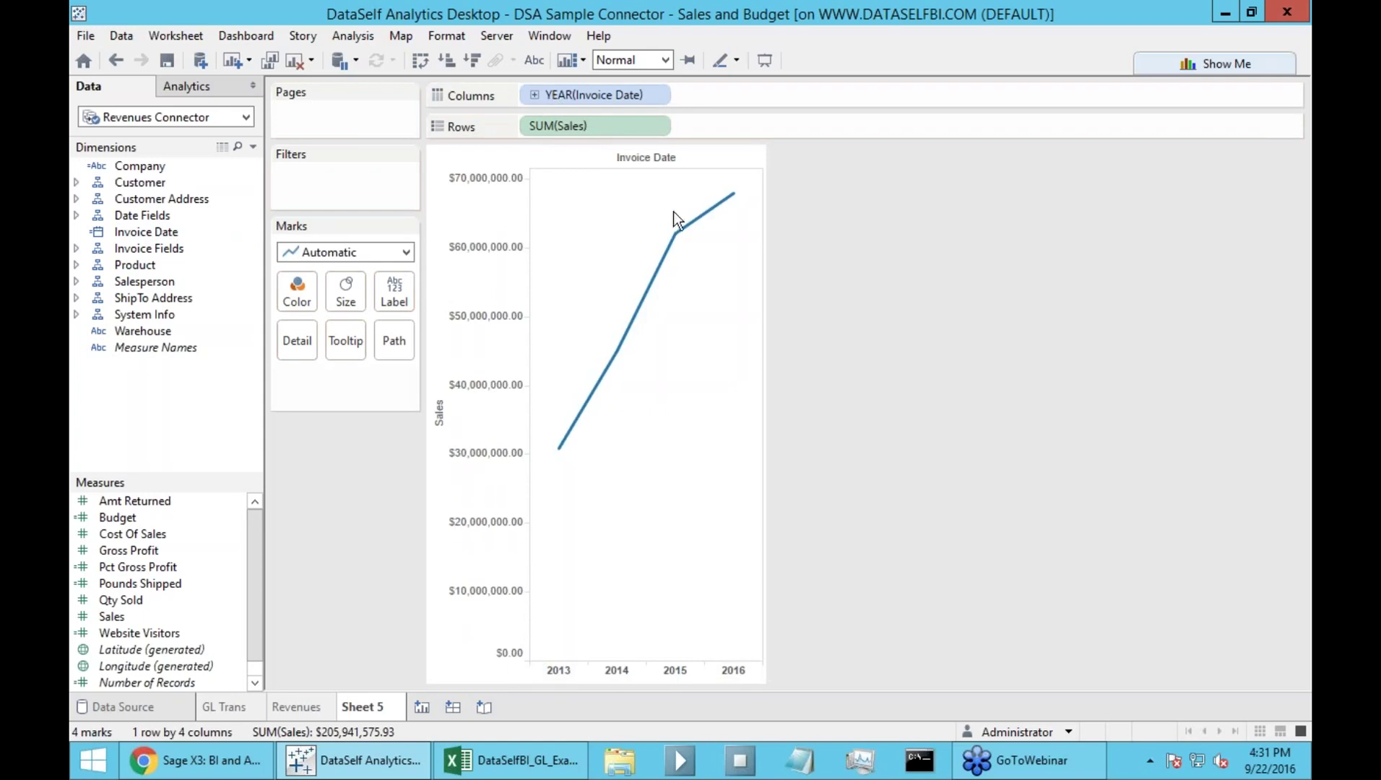
{"action": "left_click", "coordinate": [659, 95]}
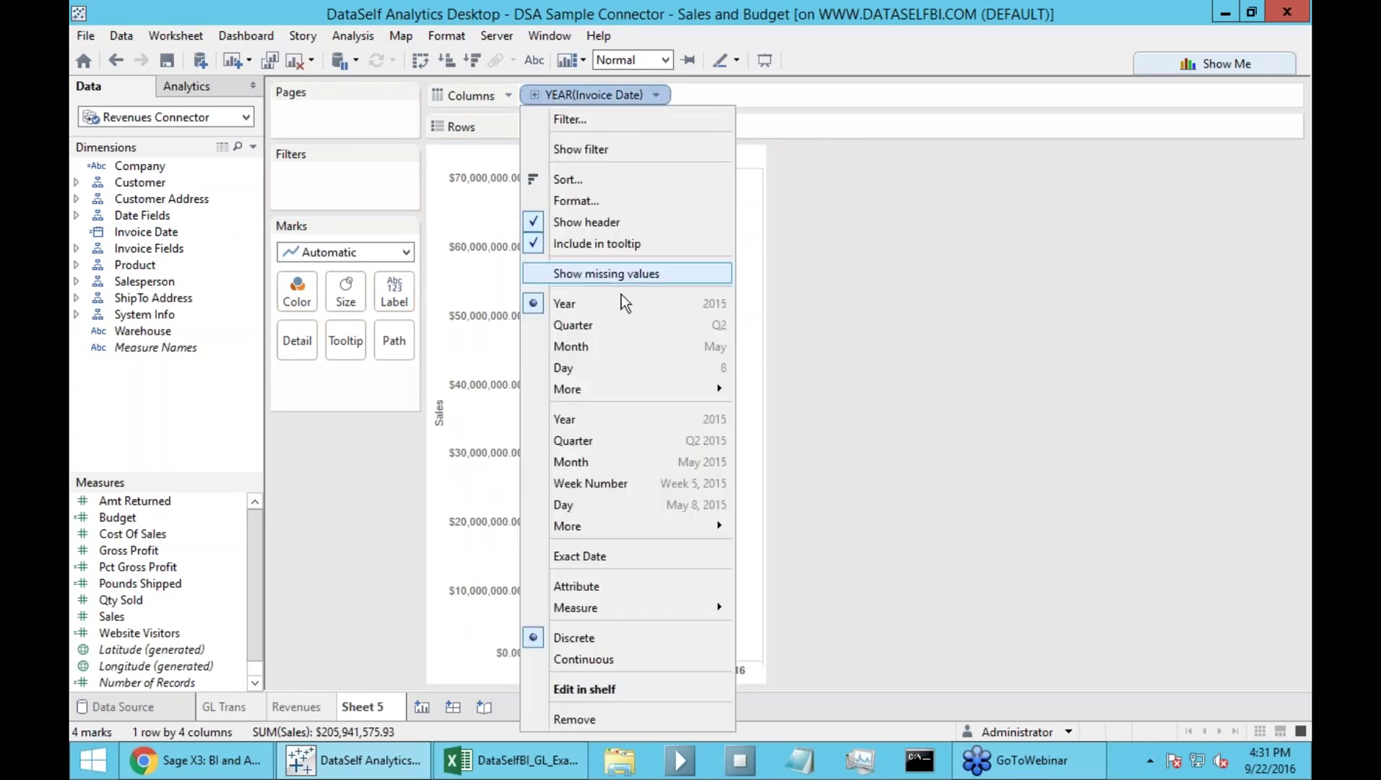
{"action": "left_click", "coordinate": [636, 464]}
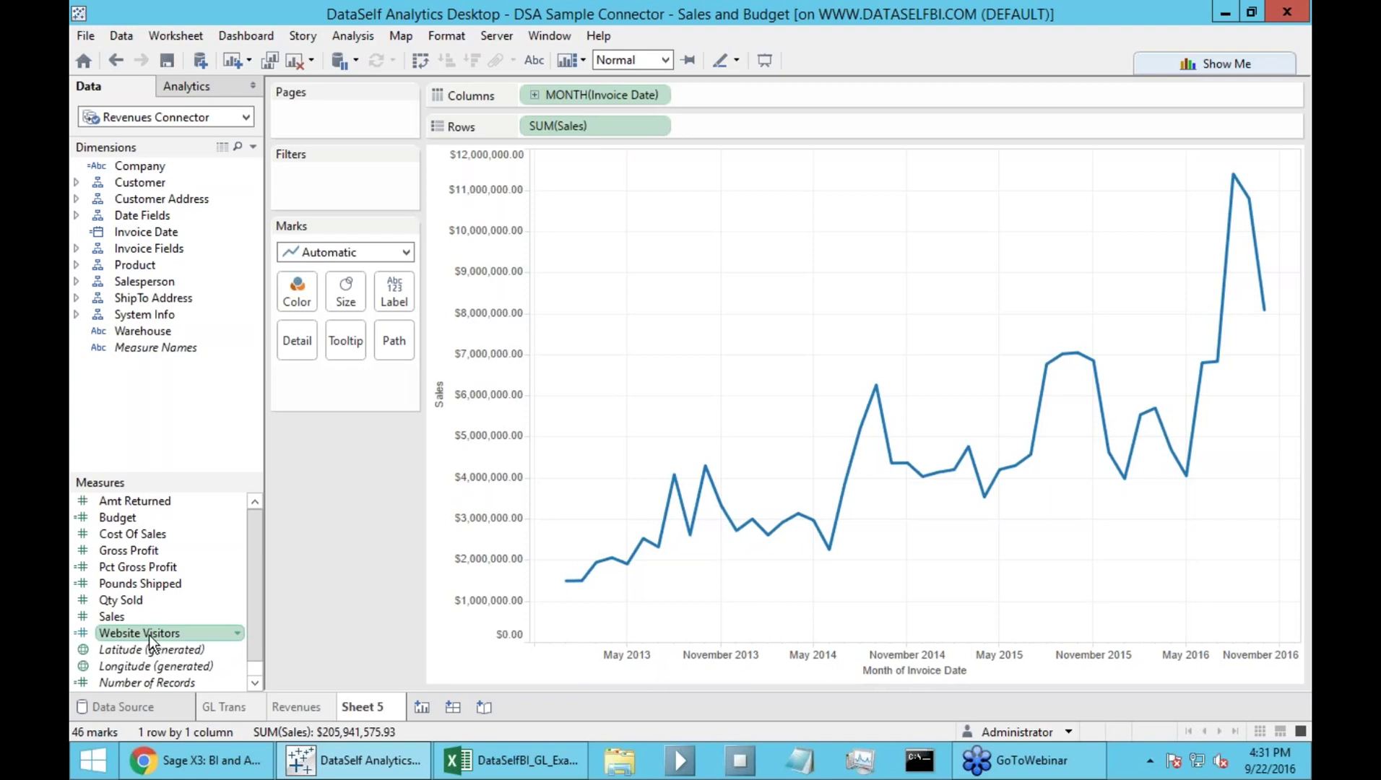
Add Website Visitors to the rows ahead of Sales and show it as narrow bars
{"action": "left_click_drag", "start_coordinate": [151, 632], "coordinate": [523, 127]}
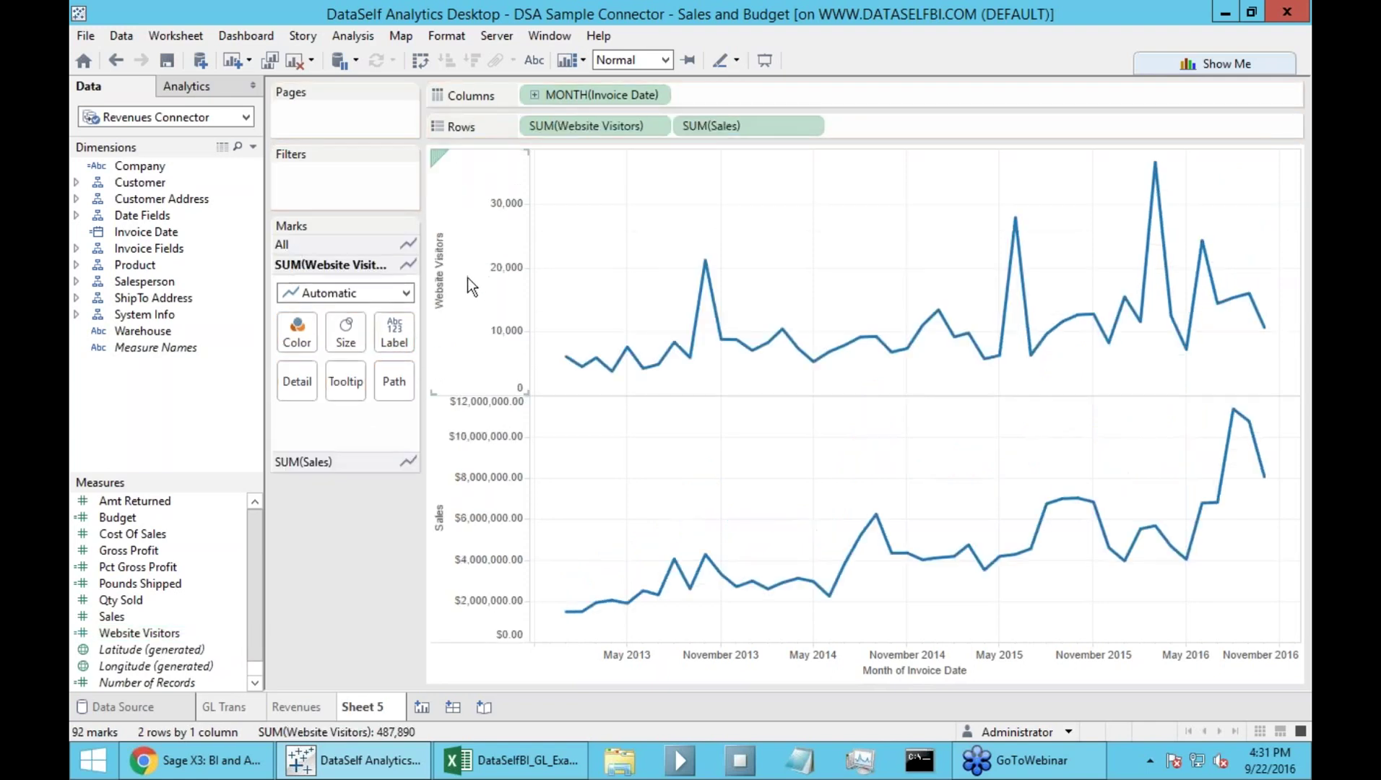
{"action": "left_click", "coordinate": [468, 277]}
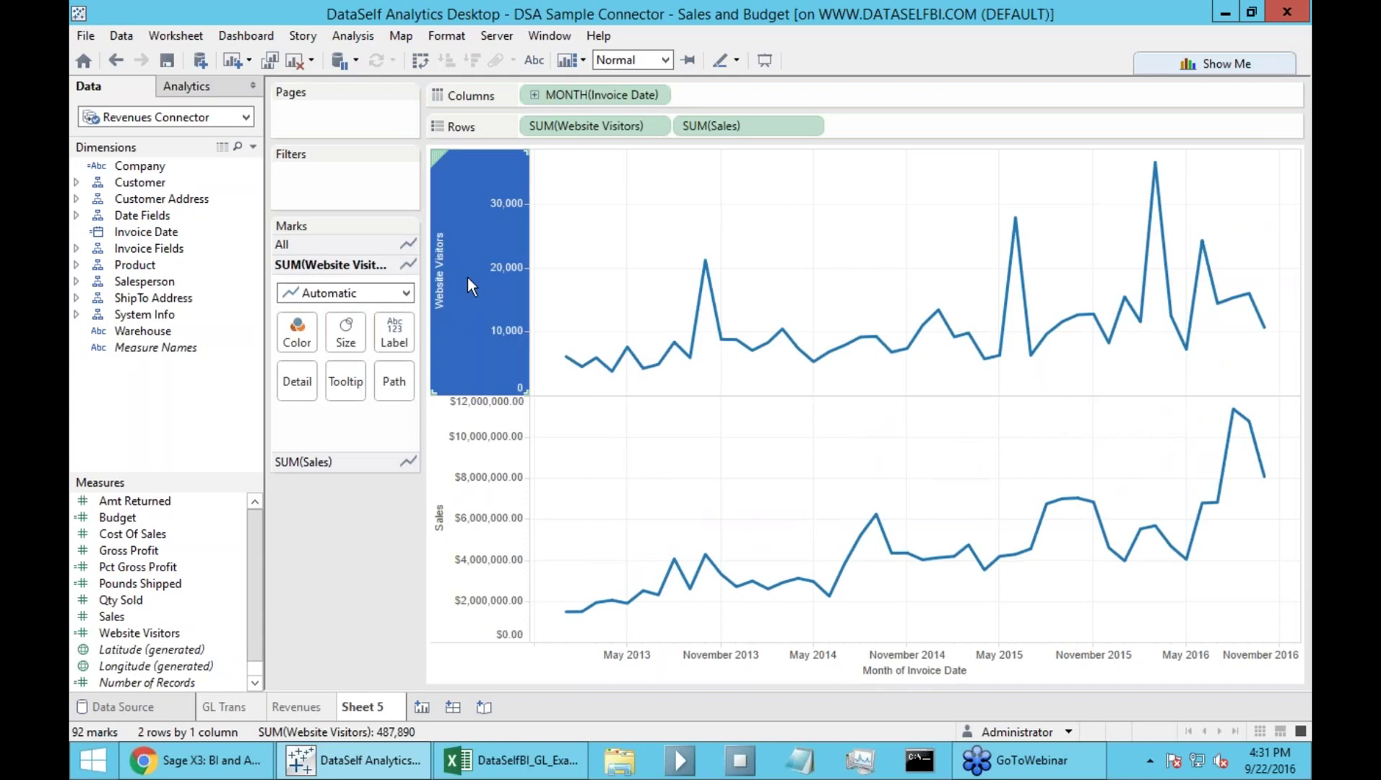
{"action": "left_click", "coordinate": [408, 293]}
{"action": "left_click", "coordinate": [376, 319]}
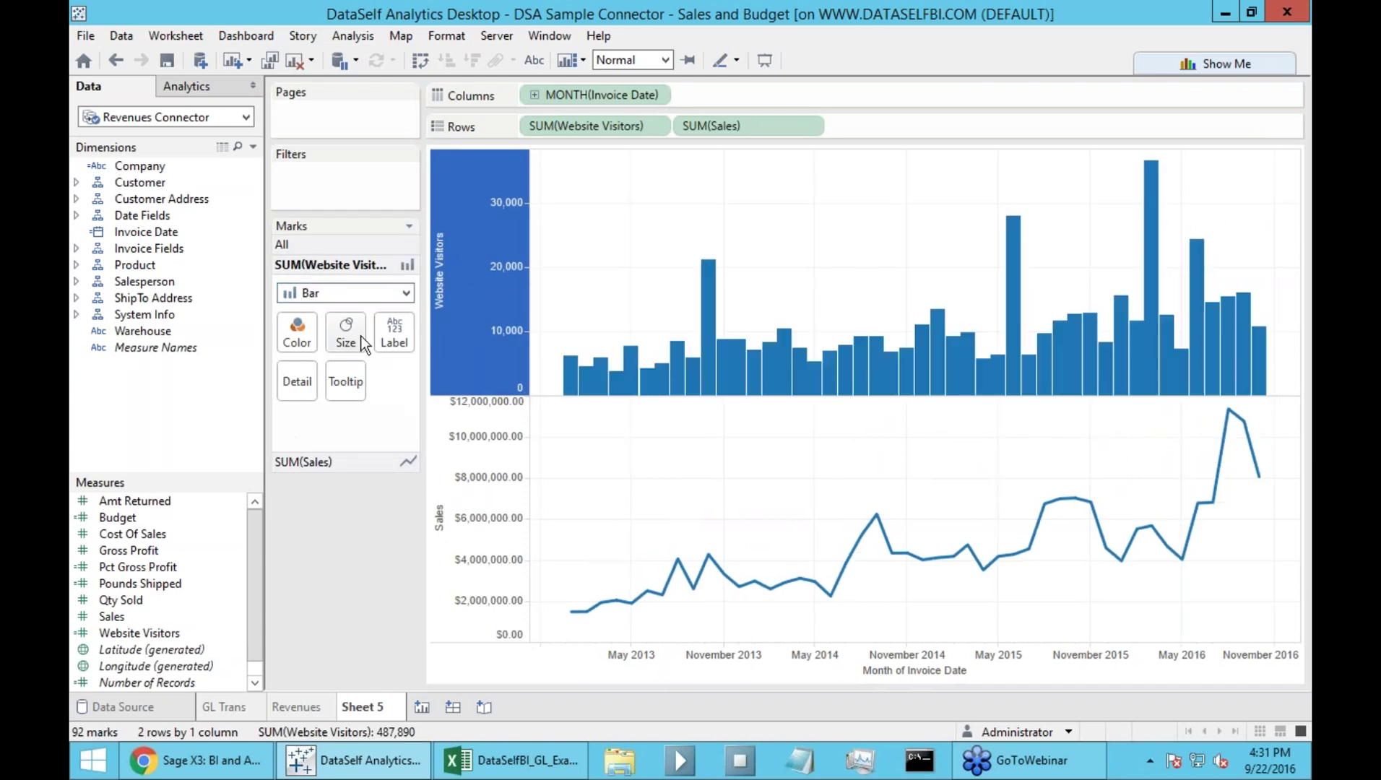
{"action": "left_click", "coordinate": [359, 348]}
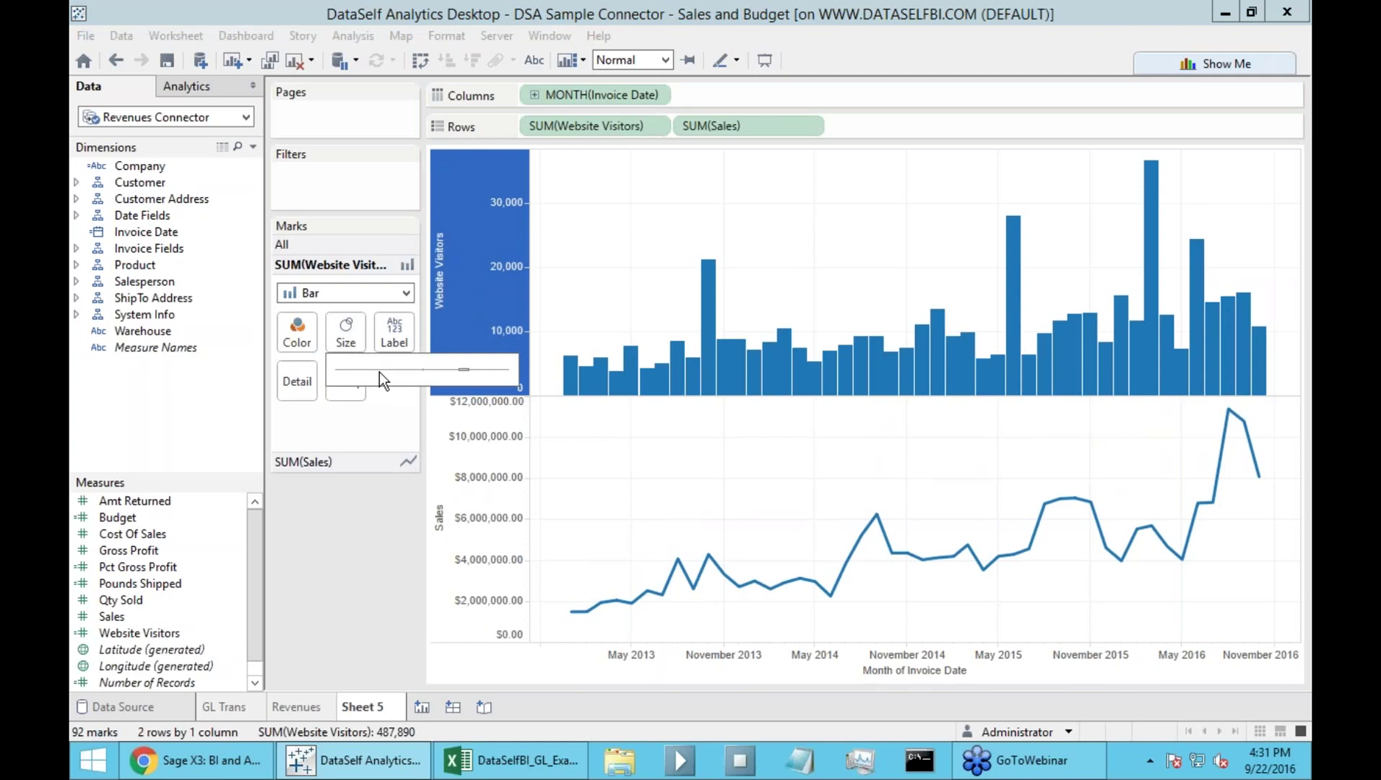
{"action": "left_click", "coordinate": [379, 370]}
{"action": "left_click", "coordinate": [691, 468]}
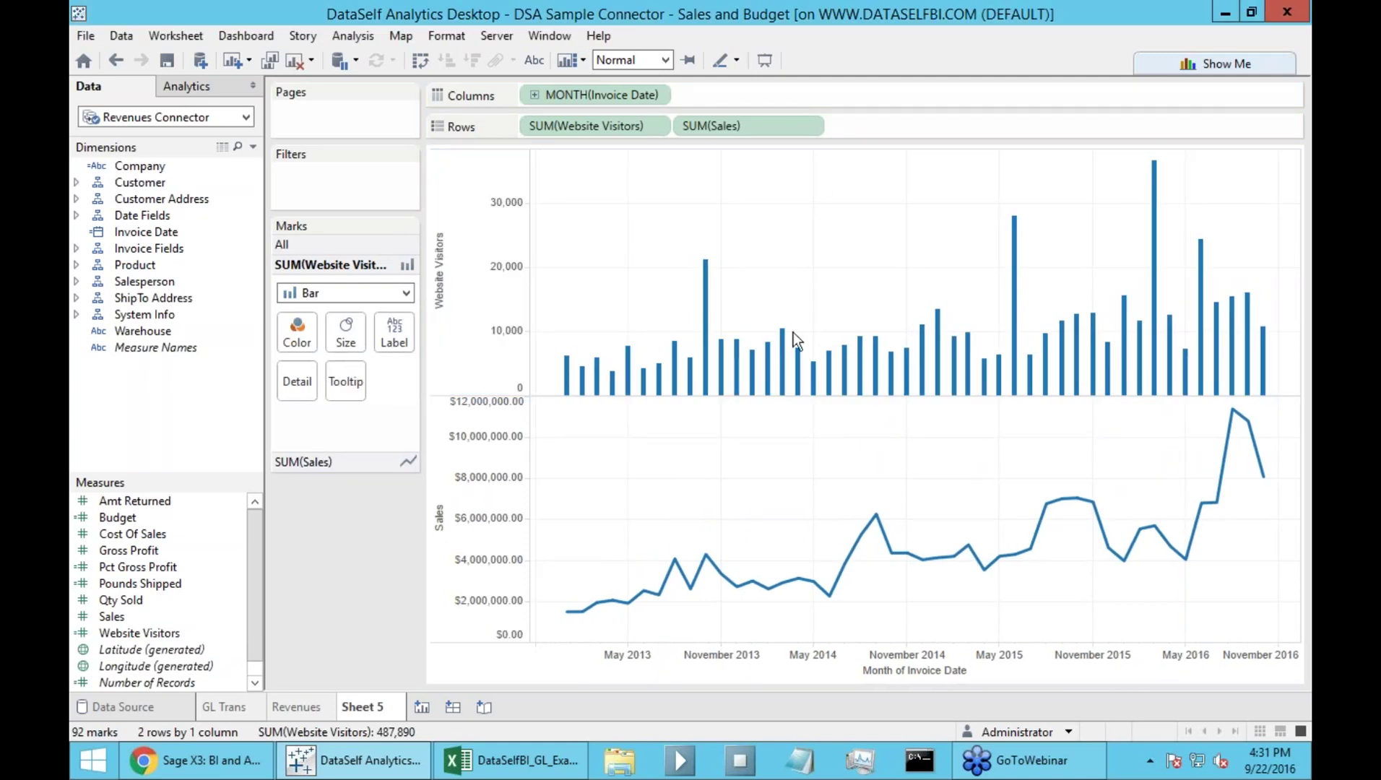
Combine Sales with Website Visitors in one chart using a dual axis
{"action": "left_click", "coordinate": [809, 126]}
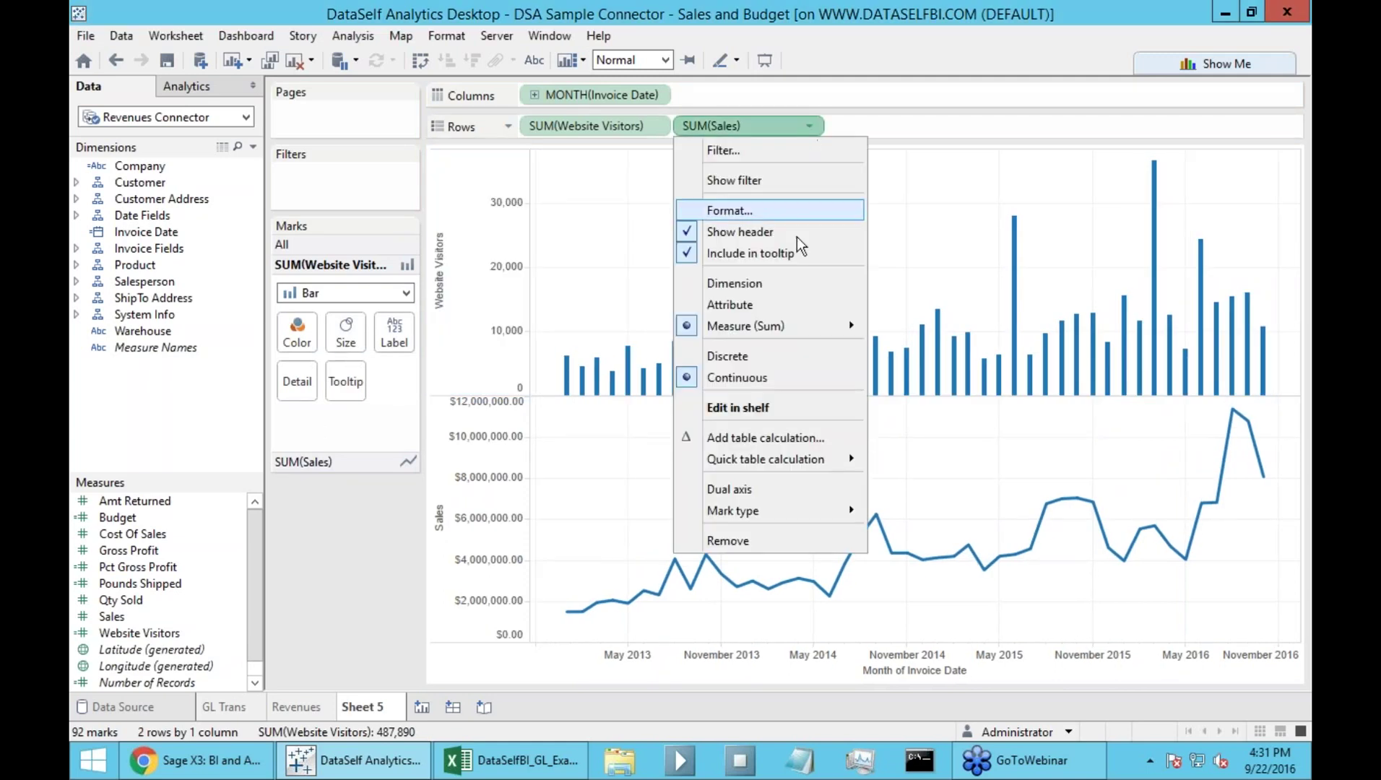
{"action": "left_click", "coordinate": [768, 490]}
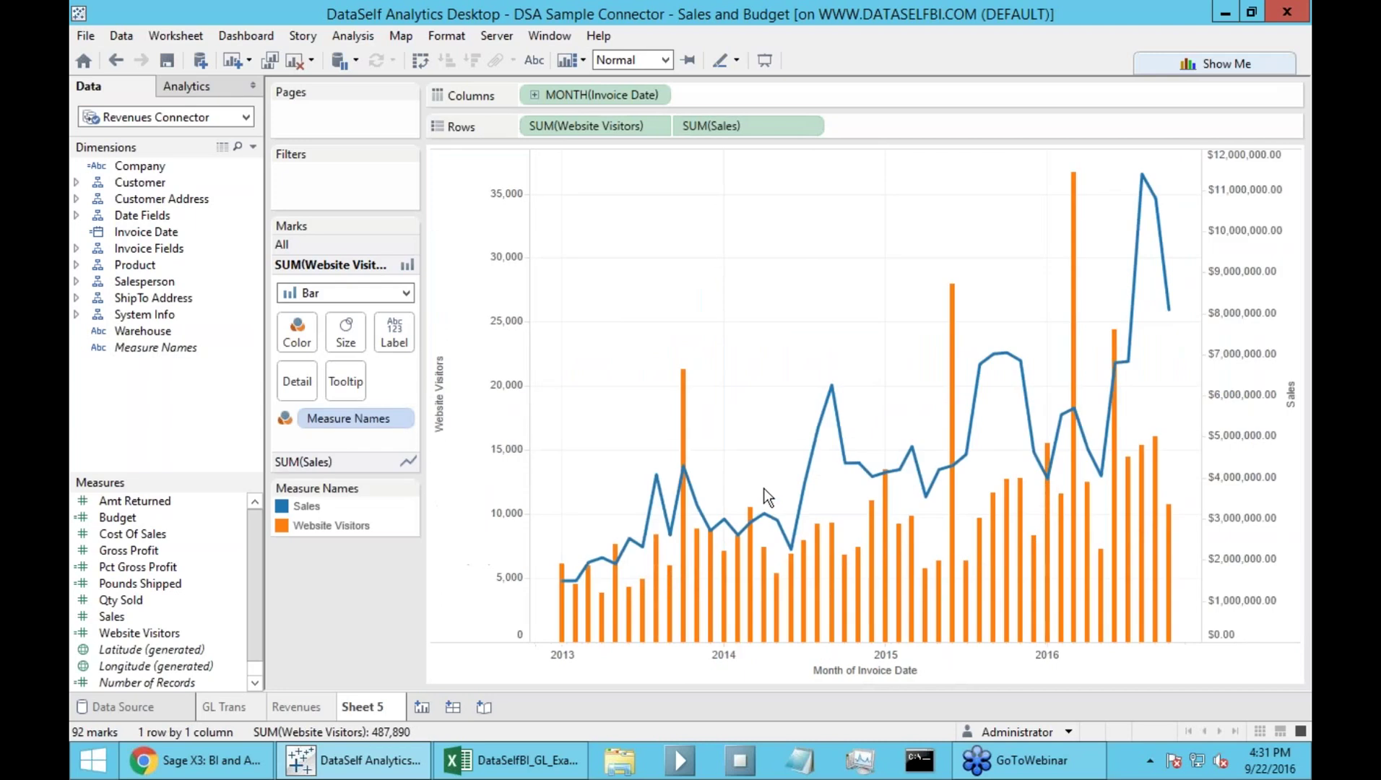
{"action": "left_click", "coordinate": [321, 524]}
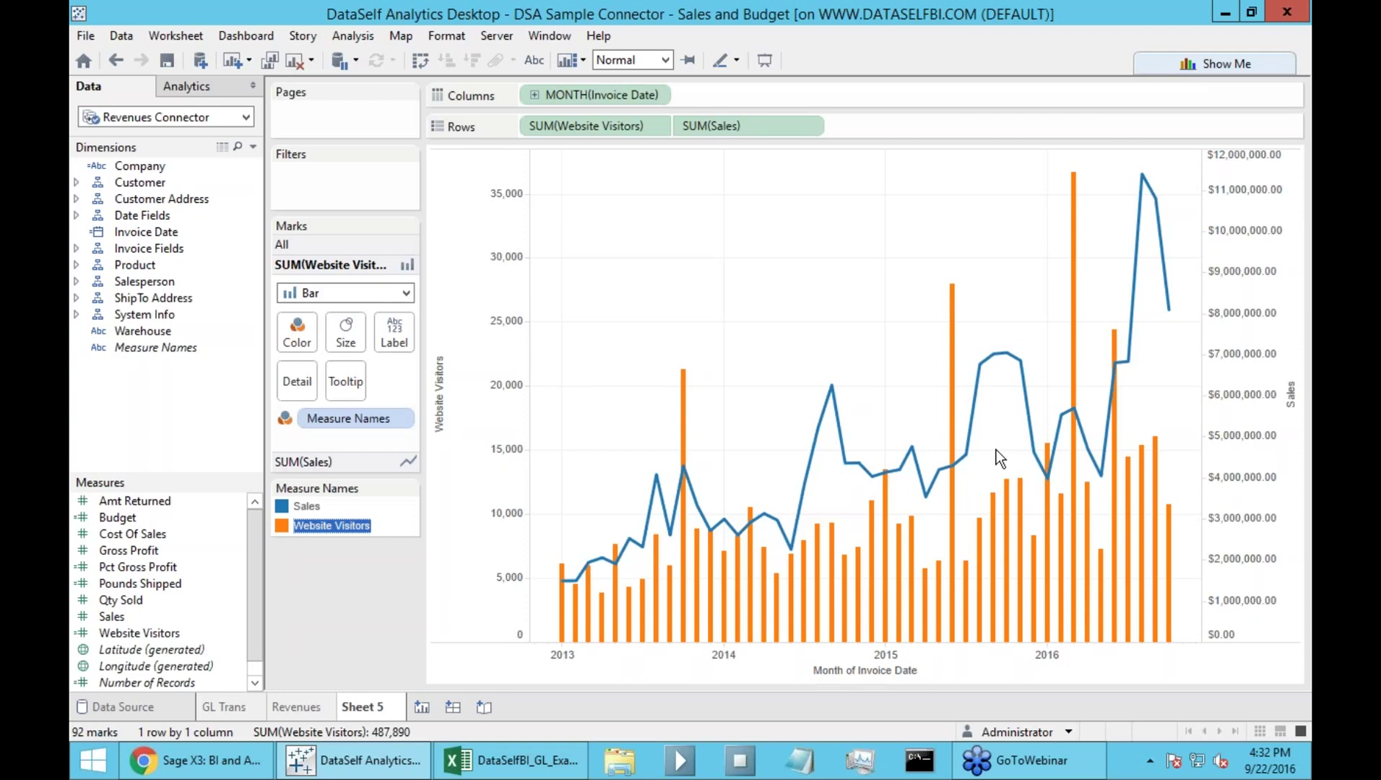
On another new sheet, build a symbol map from Cst State, Invoice Size and Sales
{"action": "left_click", "coordinate": [425, 708]}
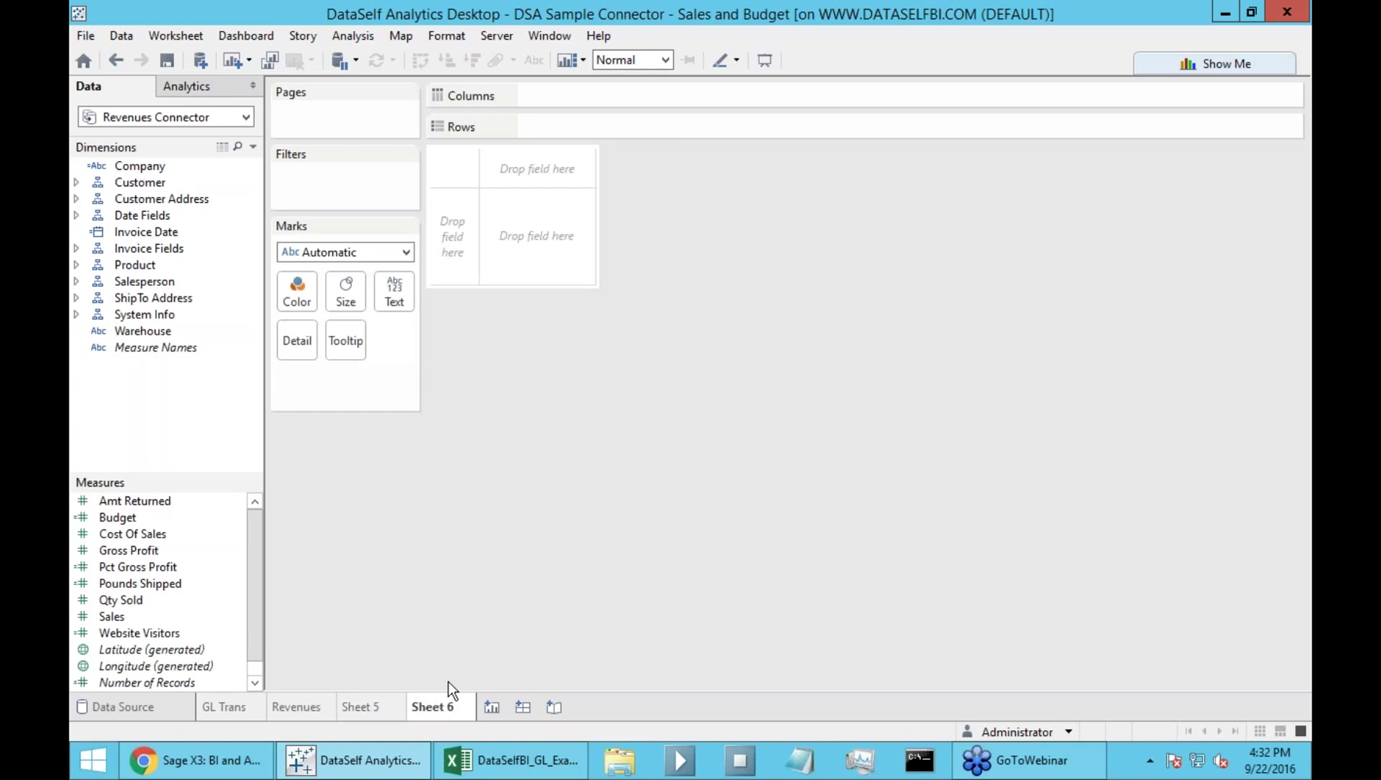
{"action": "left_click", "coordinate": [77, 199]}
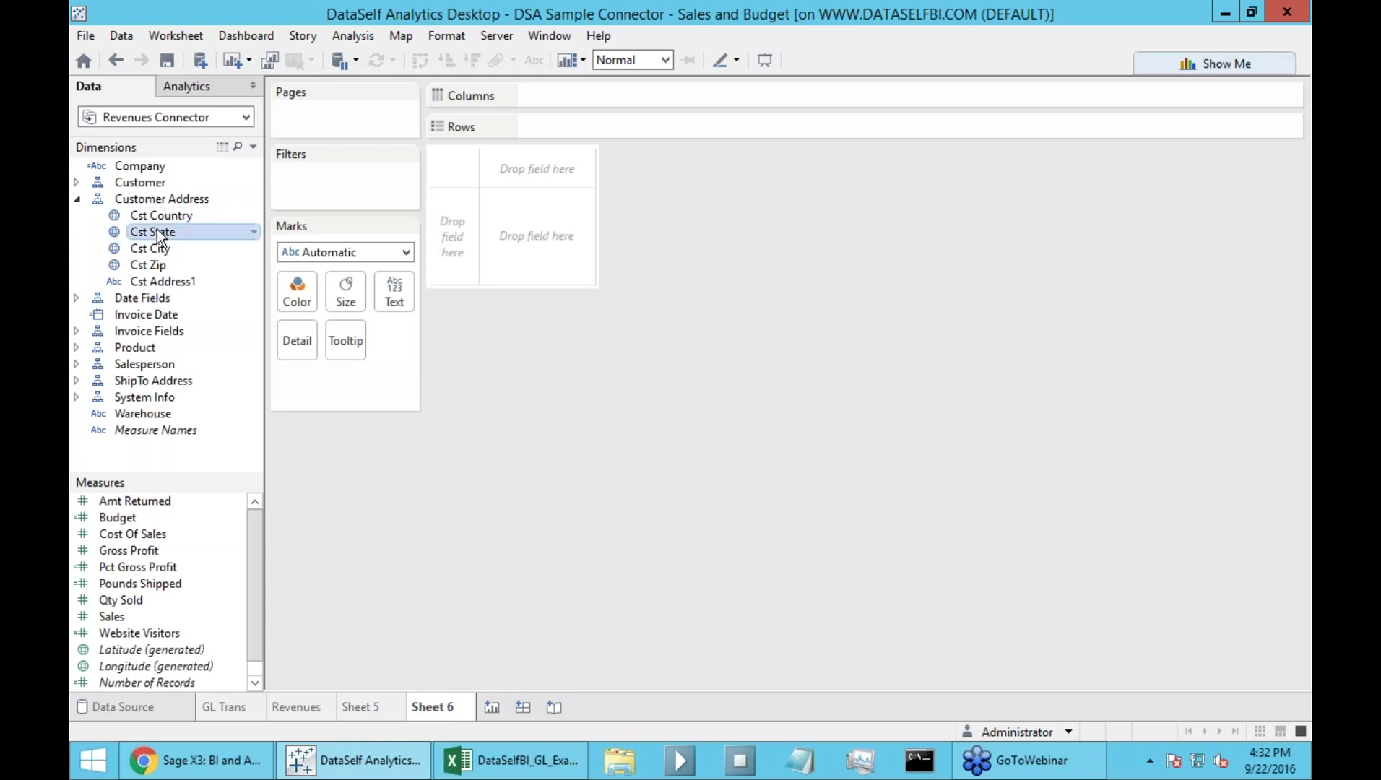
{"action": "left_click", "coordinate": [78, 332]}
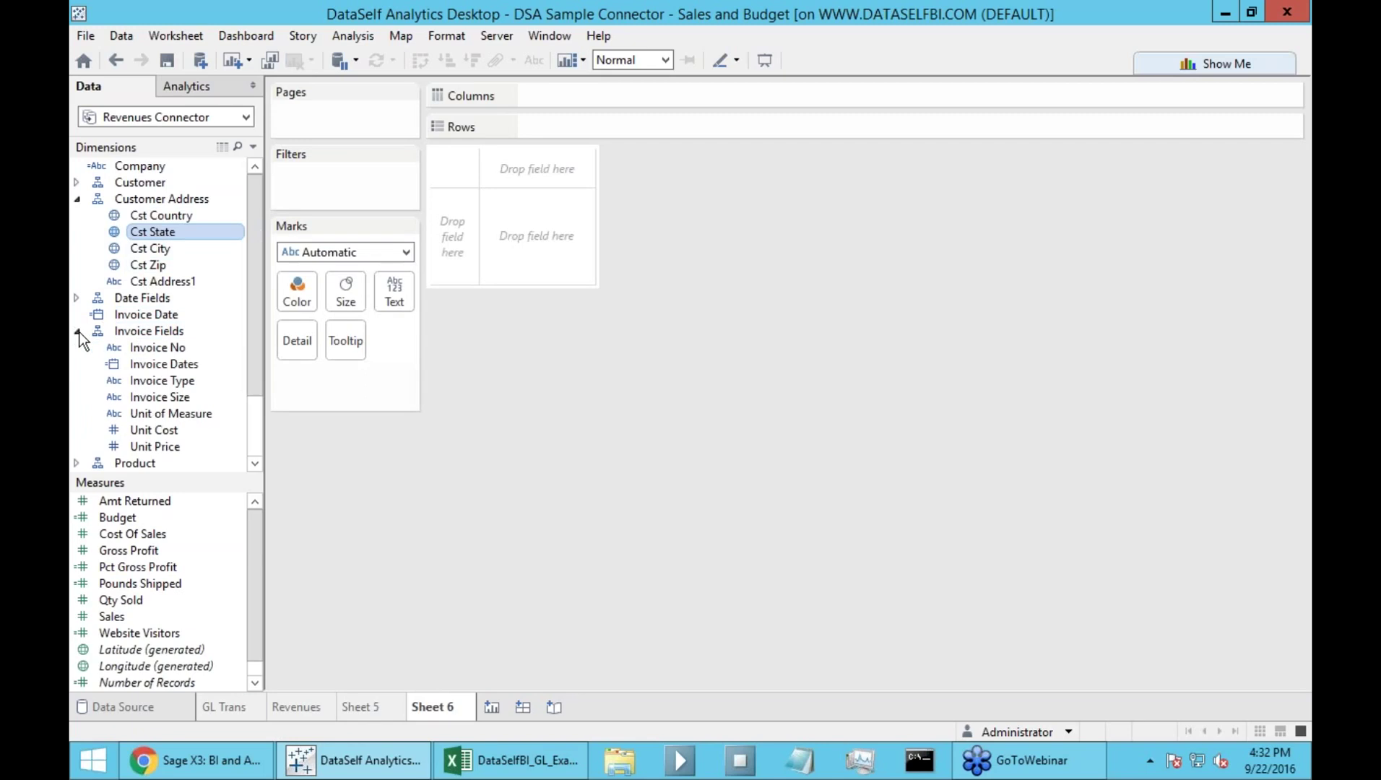
{"action": "left_click", "coordinate": [164, 402]}
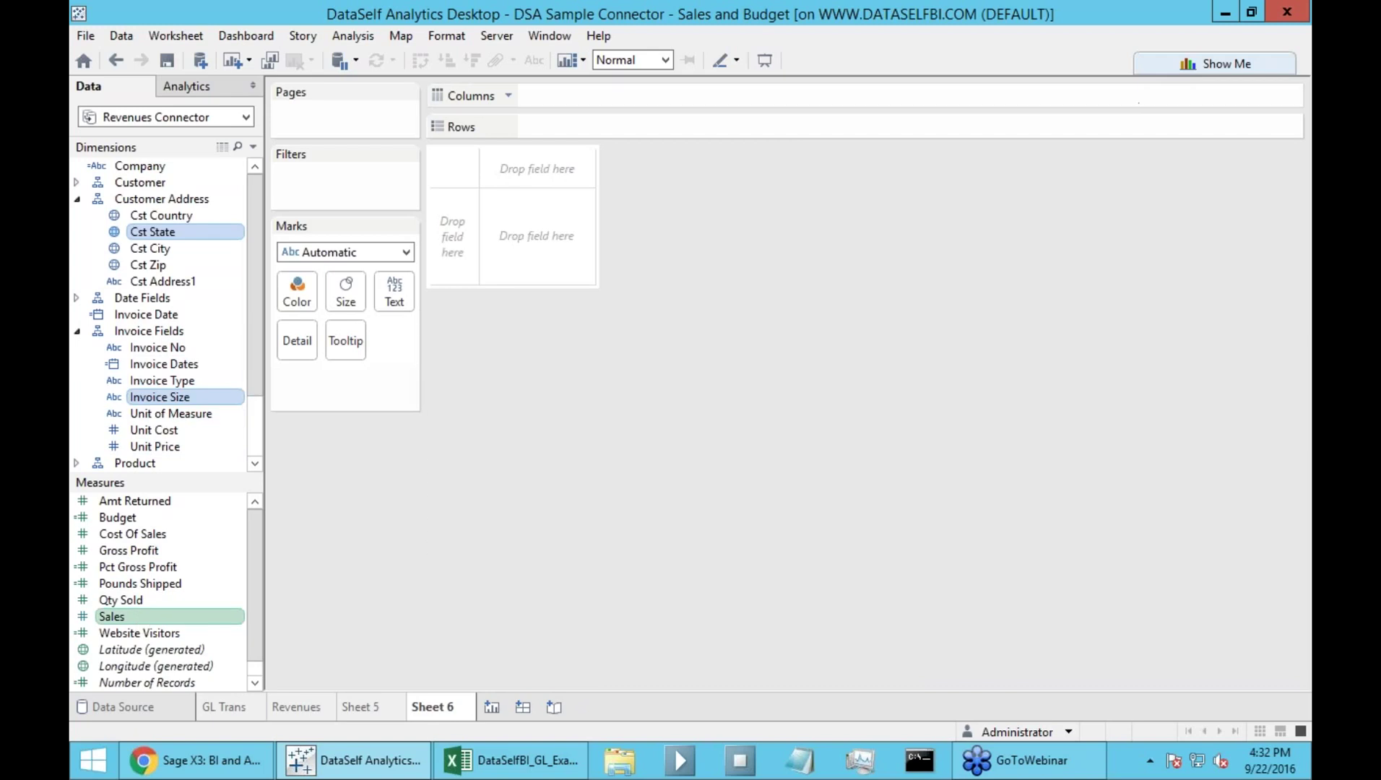
{"action": "left_click", "coordinate": [1157, 68]}
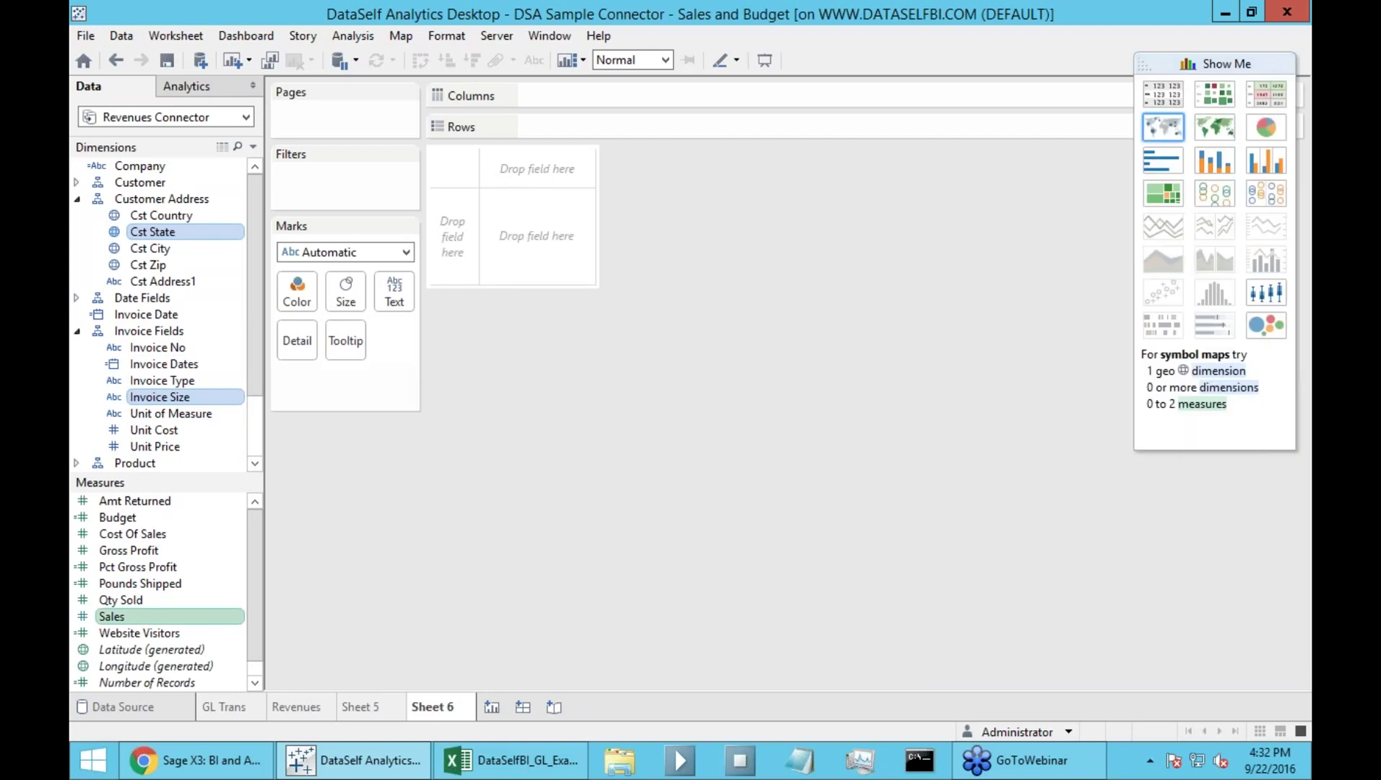
{"action": "left_click", "coordinate": [1160, 127]}
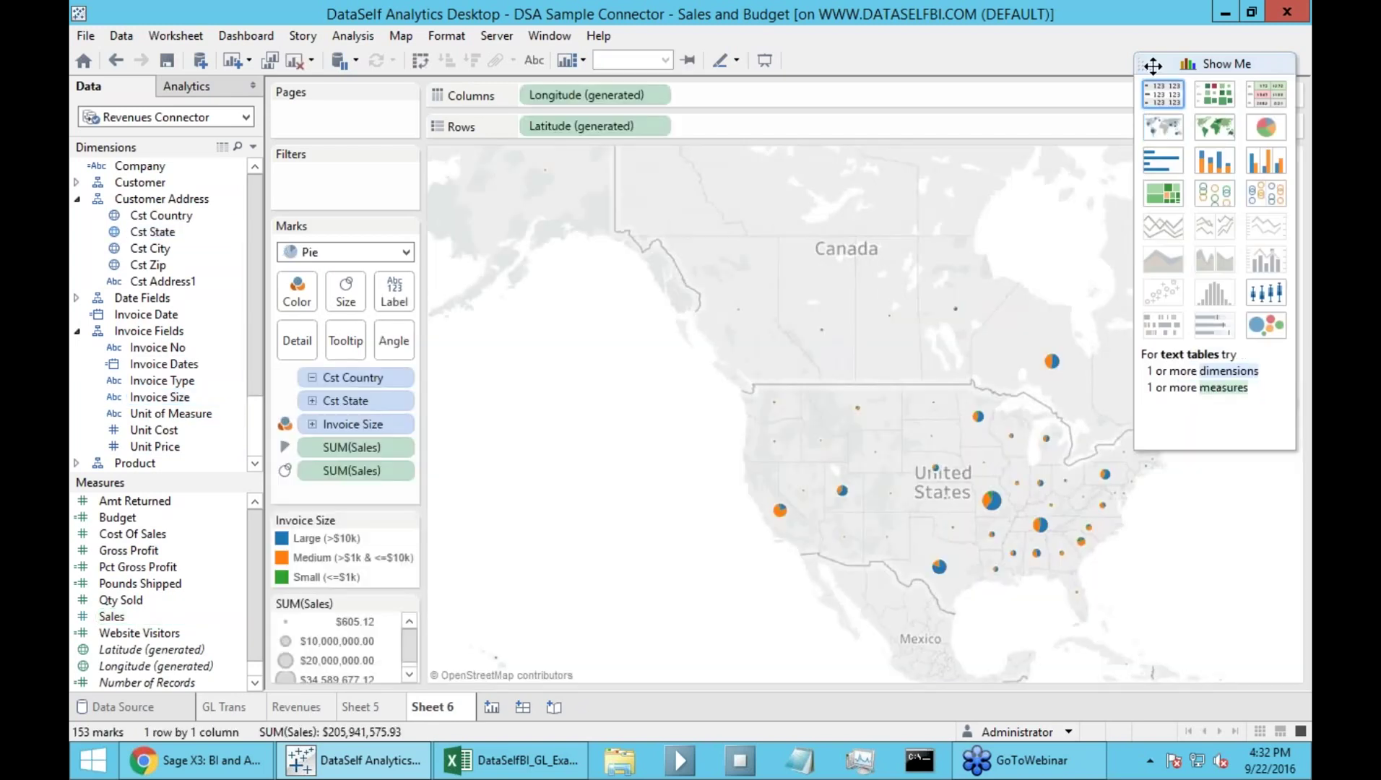
{"action": "left_click", "coordinate": [1213, 63]}
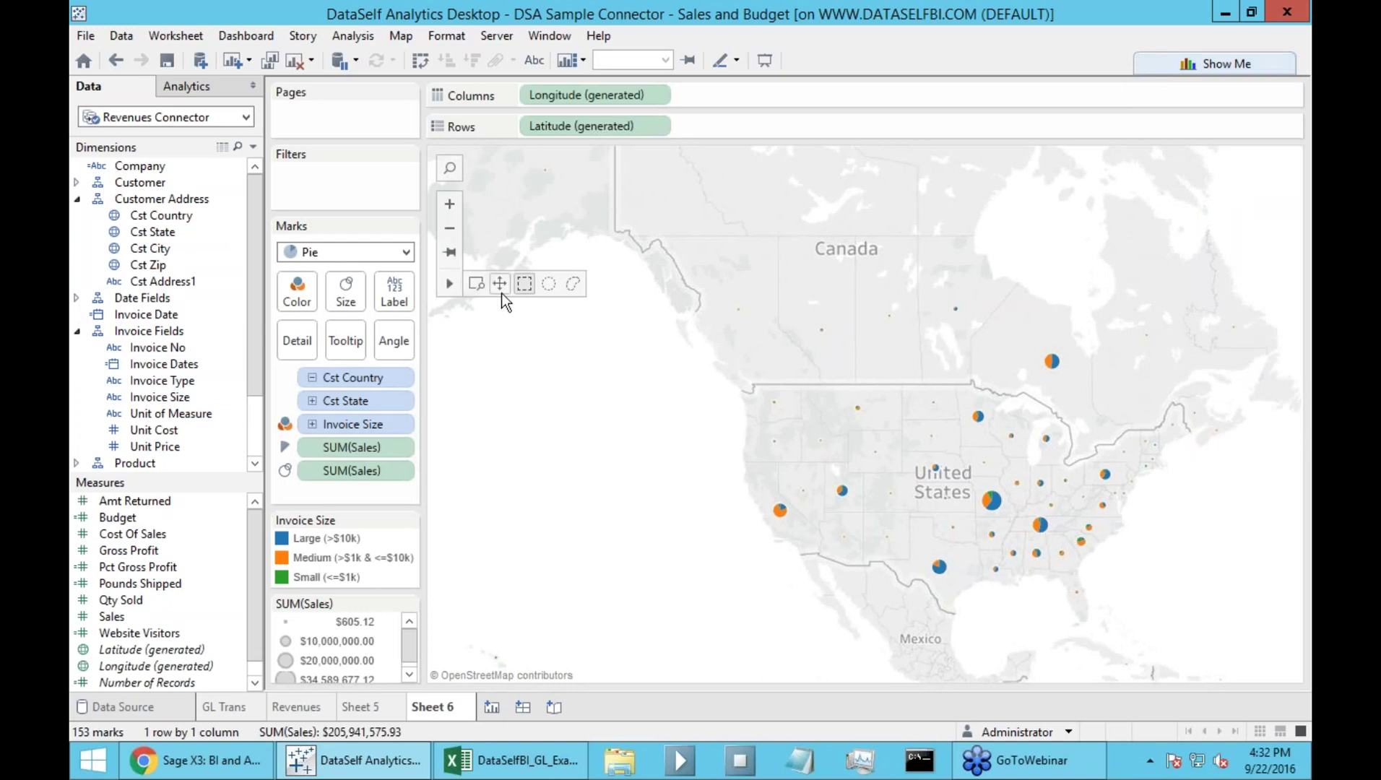
Frame the map on the United States and enlarge its pie marks
{"action": "left_click_drag", "start_coordinate": [793, 372], "coordinate": [711, 317]}
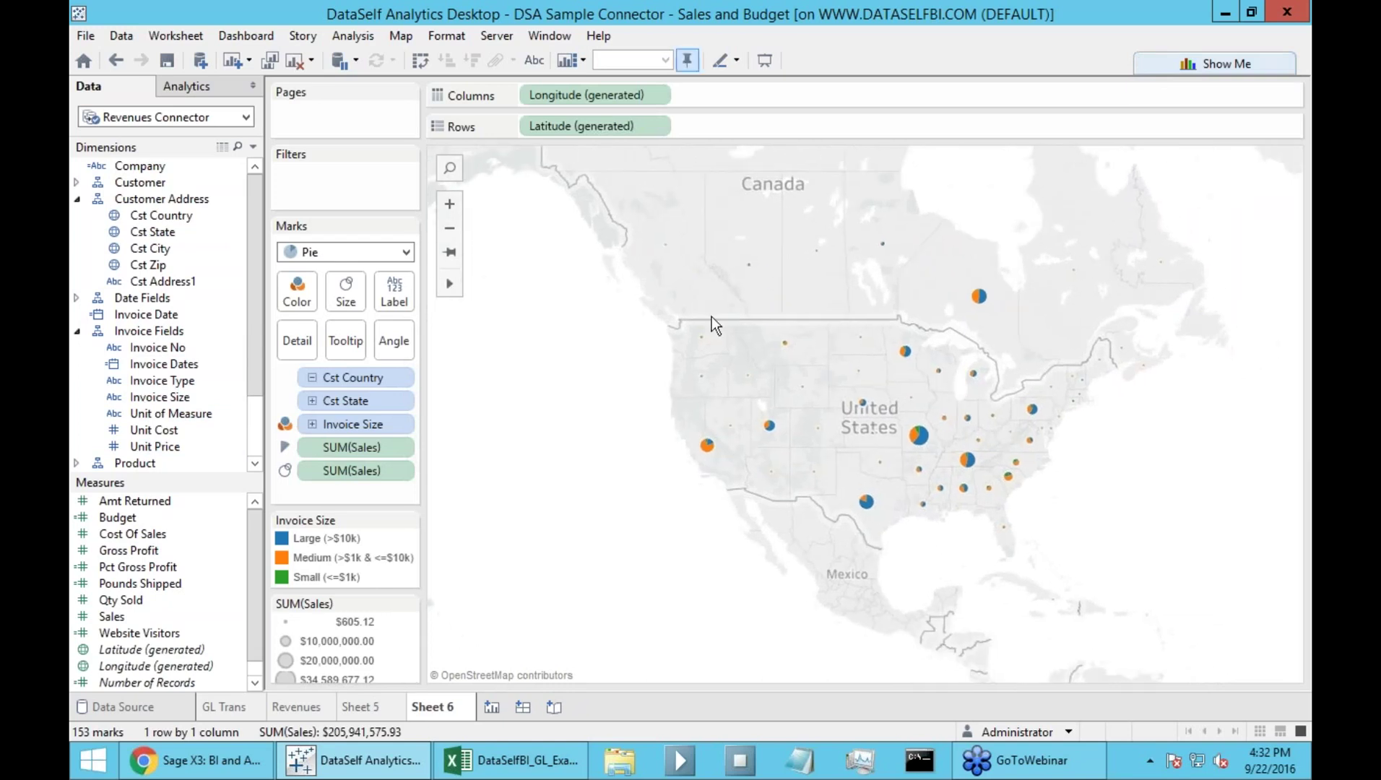
{"action": "left_click", "coordinate": [450, 204]}
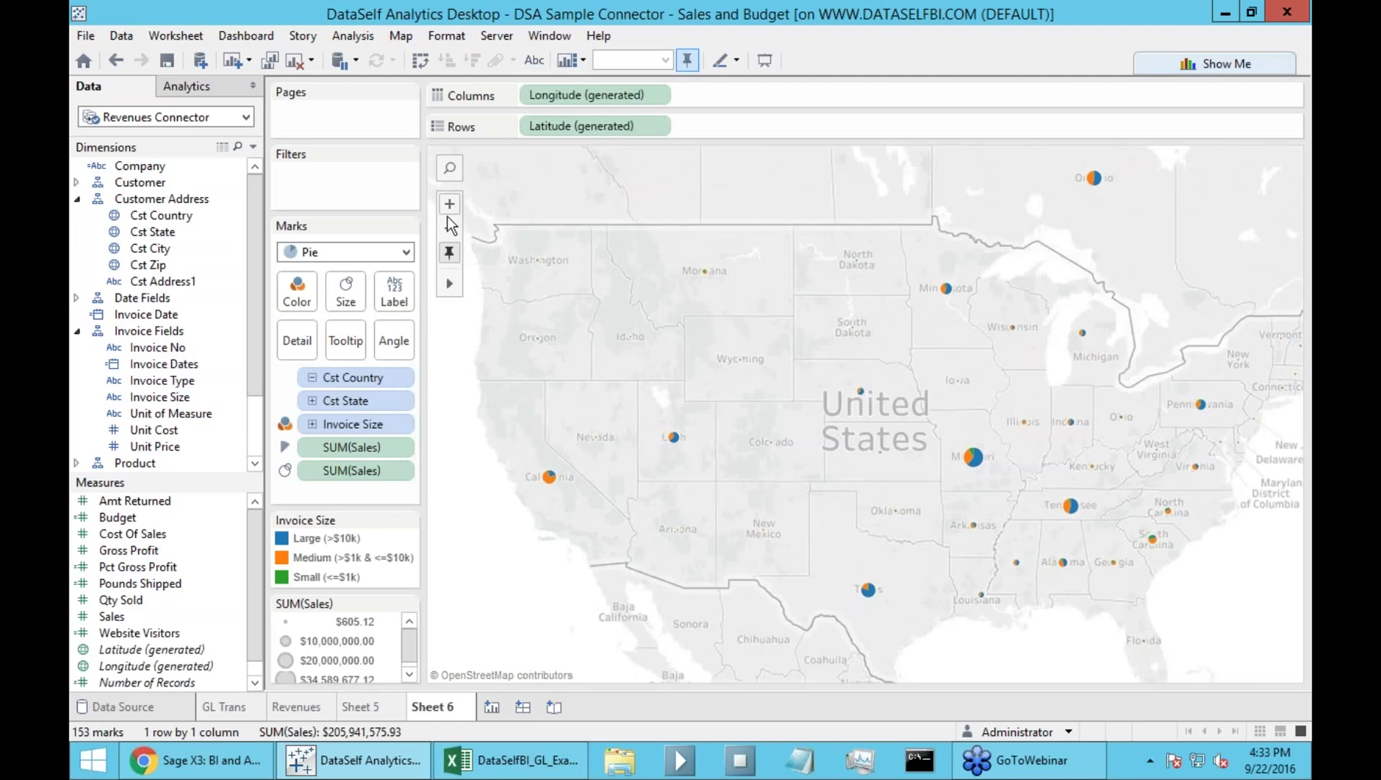
{"action": "left_click_drag", "start_coordinate": [381, 328], "coordinate": [417, 329]}
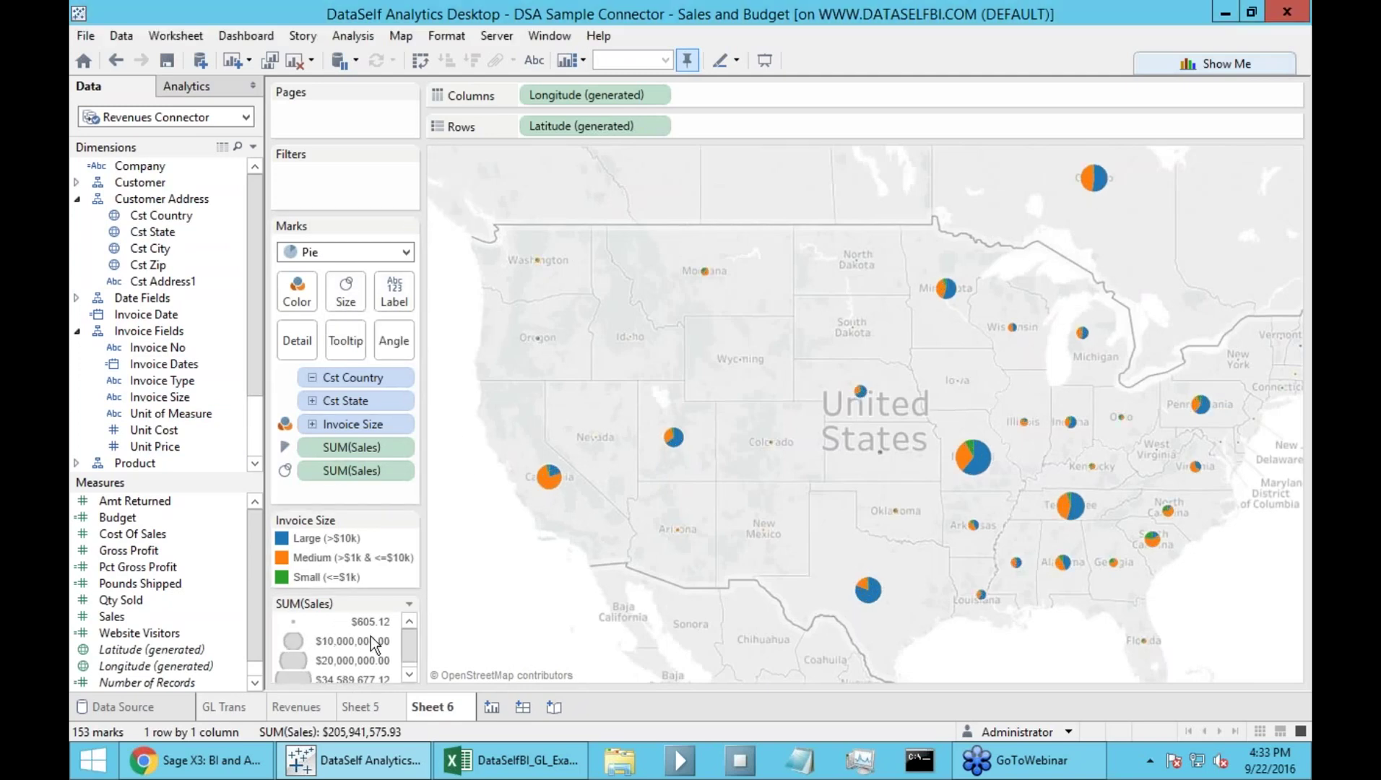
{"action": "left_click", "coordinate": [409, 676]}
{"action": "scroll", "coordinate": [410, 680], "scroll_direction": "up", "scroll_amount": 1}
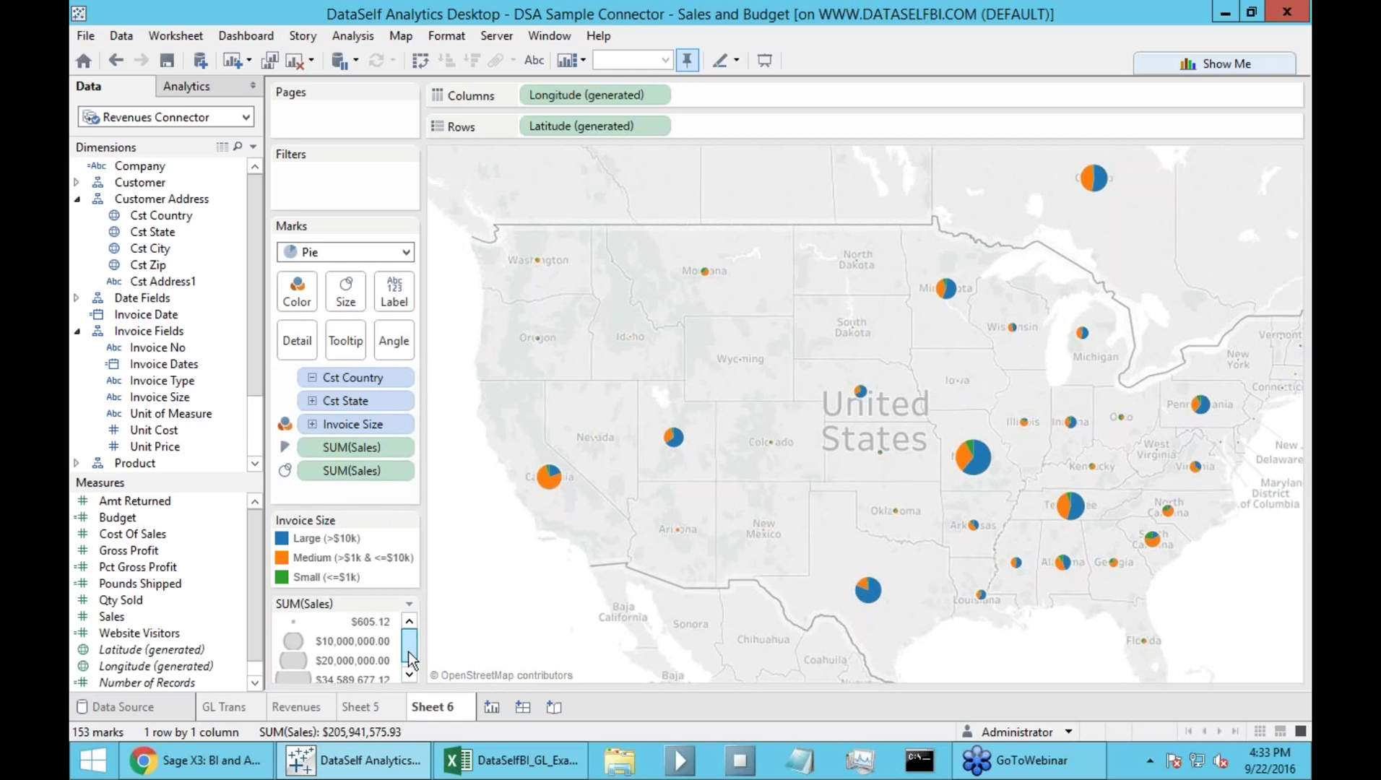
Highlight the Large, Medium and Small invoice sizes on the map one after another
{"action": "left_click", "coordinate": [306, 541]}
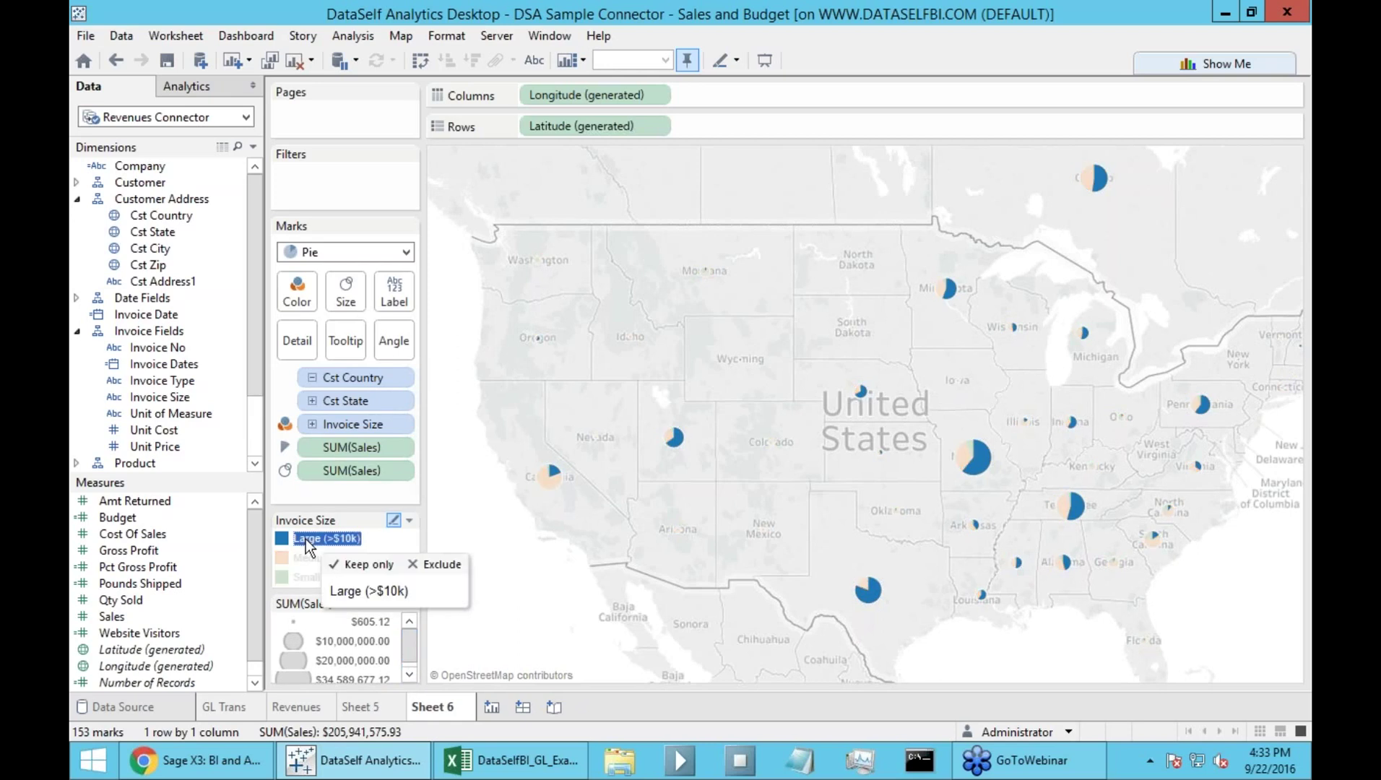
{"action": "left_click", "coordinate": [306, 560]}
{"action": "left_click", "coordinate": [308, 578]}
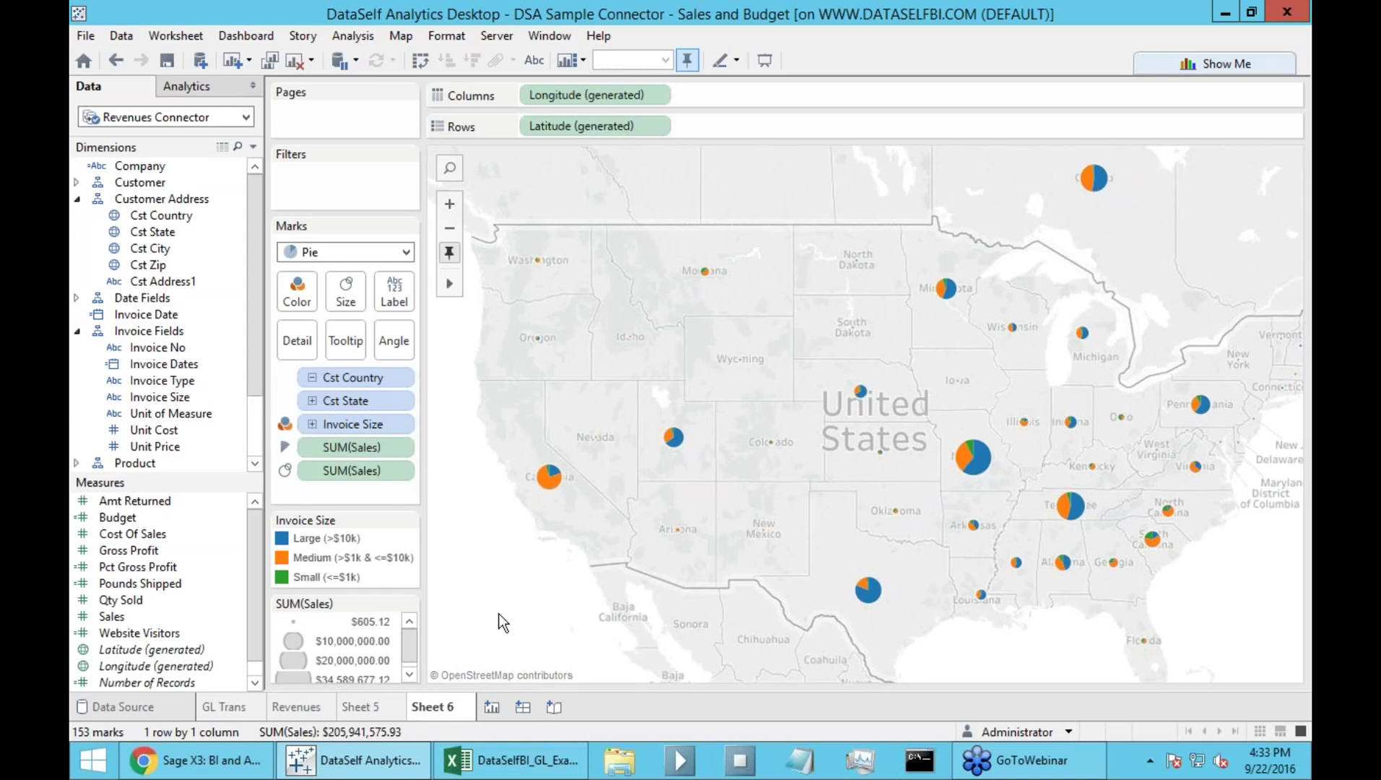
Create a new dashboard and set its size to Automatic
{"action": "left_click", "coordinate": [520, 708]}
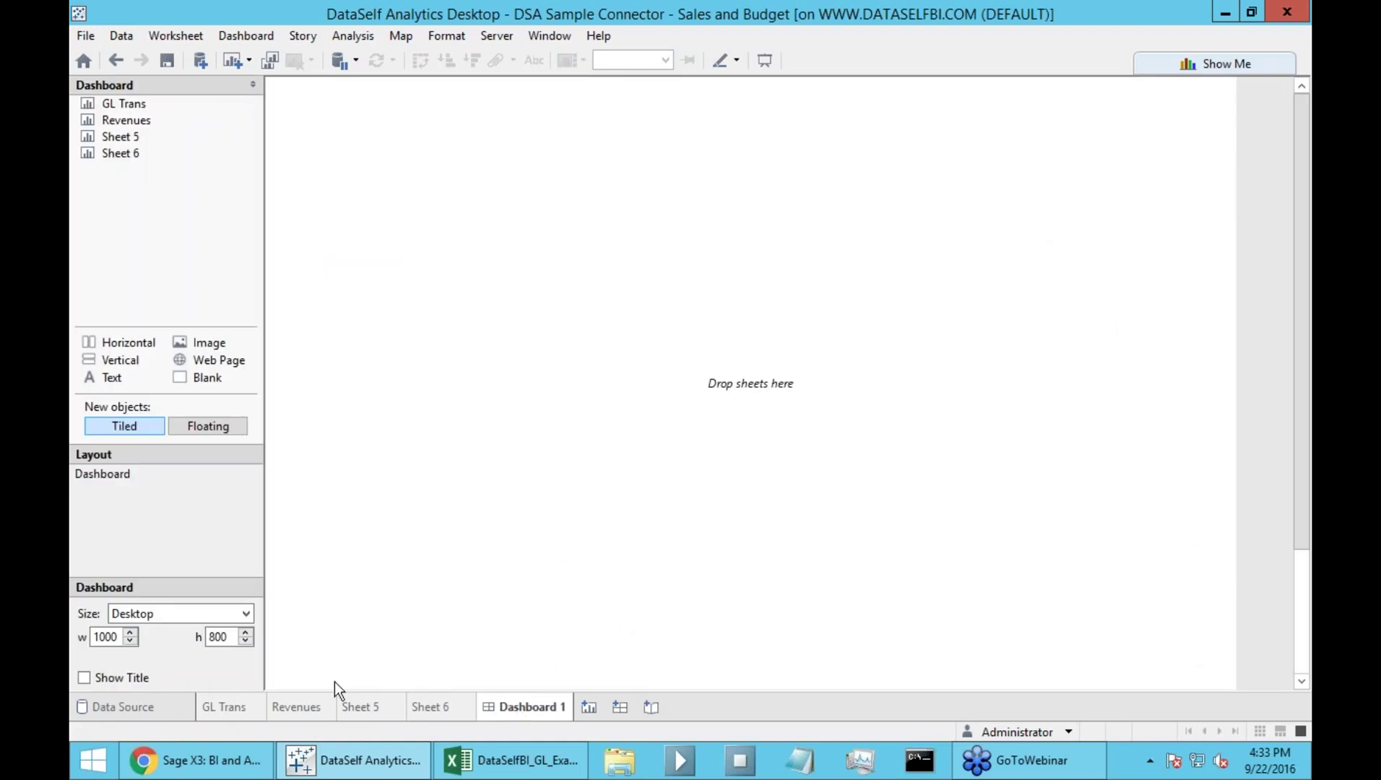
{"action": "left_click", "coordinate": [247, 615]}
{"action": "left_click", "coordinate": [172, 282]}
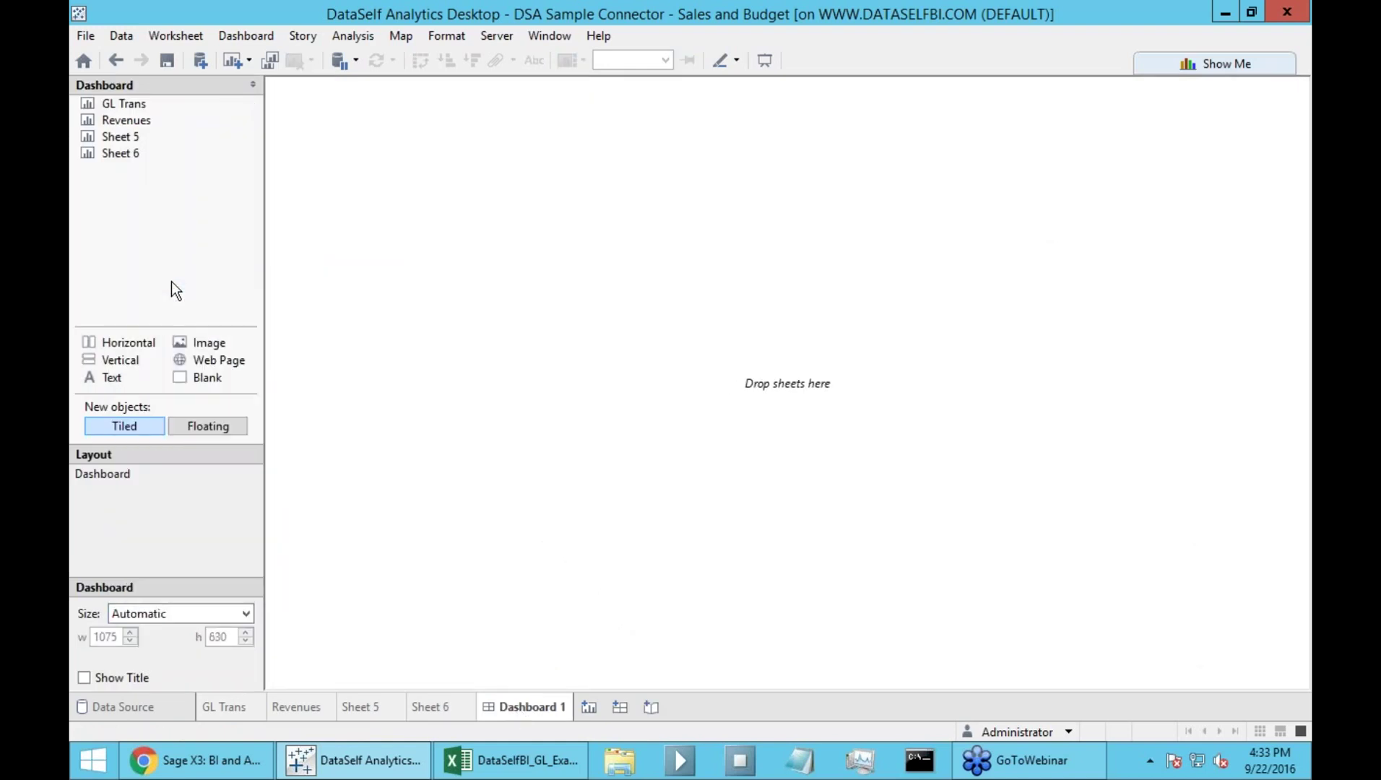
Place the Sheet 6 map on the dashboard and put the Sheet 5 chart below it
{"action": "left_click", "coordinate": [117, 154]}
{"action": "left_click_drag", "start_coordinate": [116, 154], "coordinate": [494, 210]}
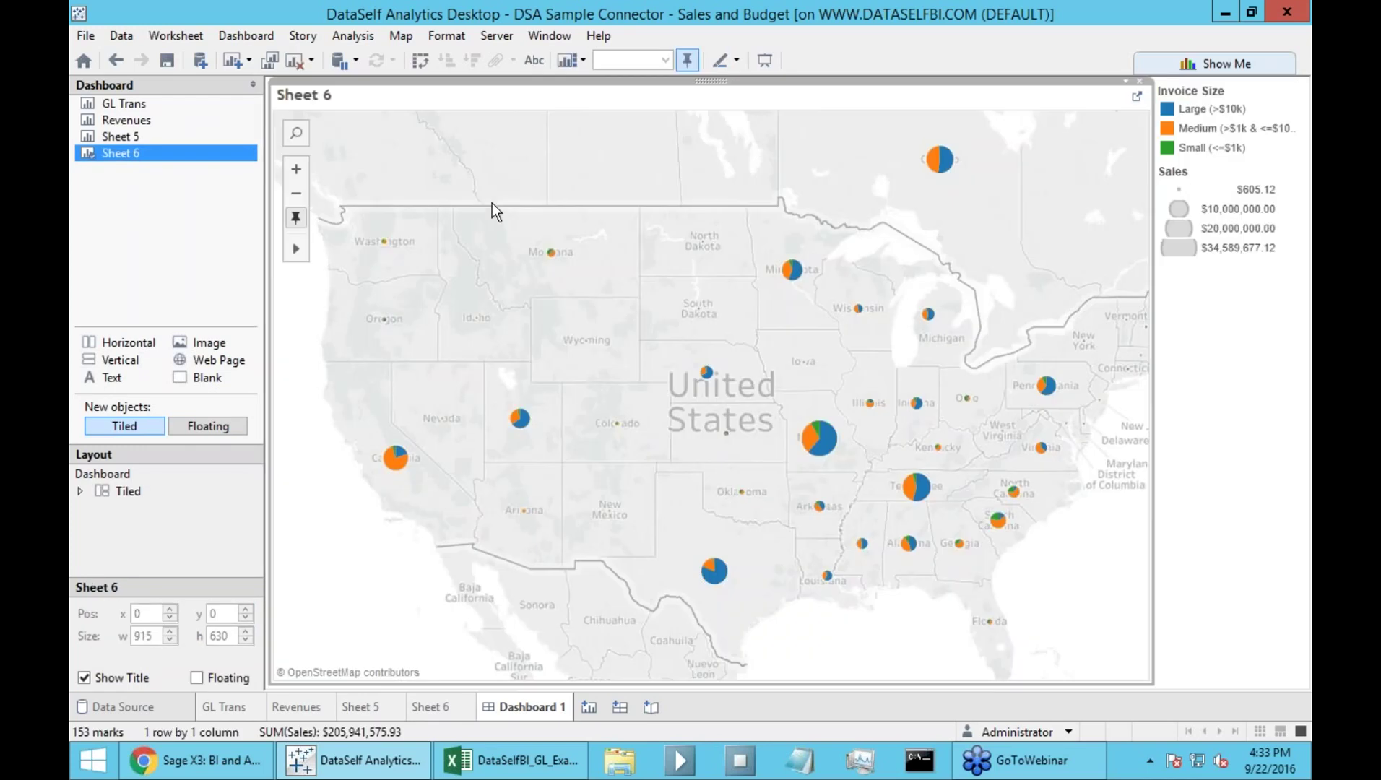
{"action": "mouse_move", "coordinate": [165, 141]}
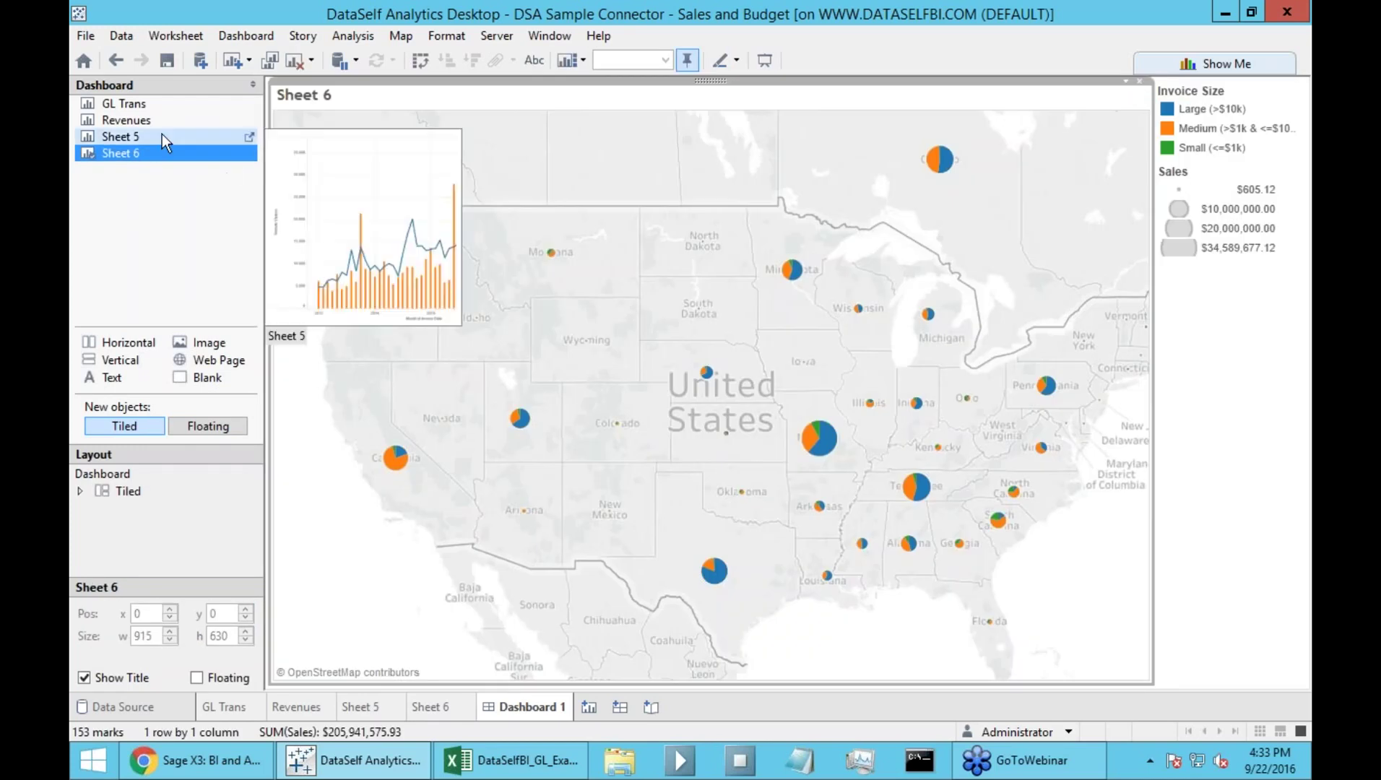
{"action": "mouse_move", "coordinate": [164, 140]}
{"action": "left_mouse_down"}
{"action": "mouse_move", "coordinate": [339, 186]}
{"action": "mouse_move", "coordinate": [620, 176]}
{"action": "mouse_move", "coordinate": [833, 260]}
{"action": "mouse_move", "coordinate": [906, 482]}
{"action": "mouse_move", "coordinate": [809, 513]}
{"action": "left_mouse_up"}
{"action": "left_click_drag", "start_coordinate": [723, 536], "coordinate": [724, 536]}
Add the Revenues sheet to the right of the Sheet 5 chart and use the Sheet 6 map as a filter
{"action": "mouse_move", "coordinate": [126, 123]}
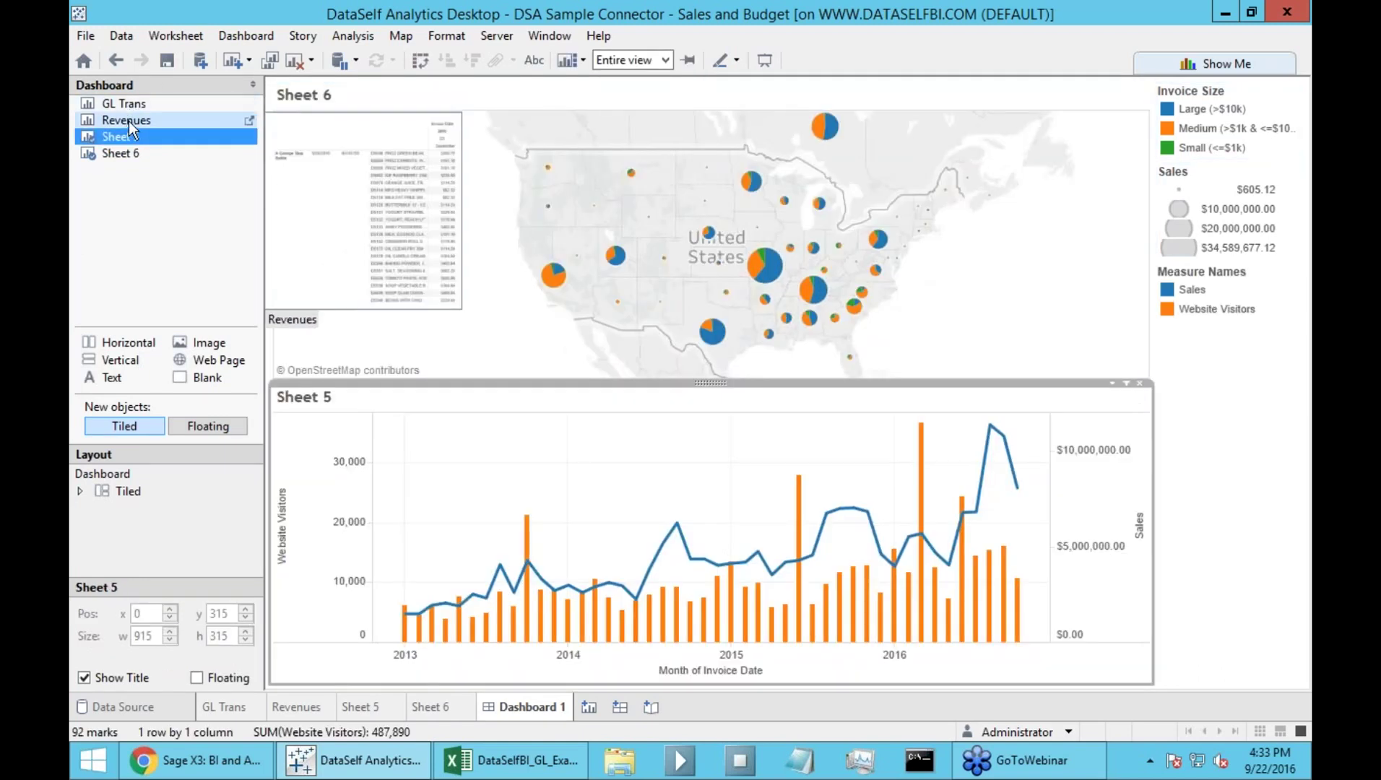
{"action": "mouse_move", "coordinate": [129, 120]}
{"action": "left_mouse_down"}
{"action": "mouse_move", "coordinate": [387, 466]}
{"action": "mouse_move", "coordinate": [777, 509]}
{"action": "mouse_move", "coordinate": [896, 542]}
{"action": "mouse_move", "coordinate": [1044, 421]}
{"action": "left_mouse_up"}
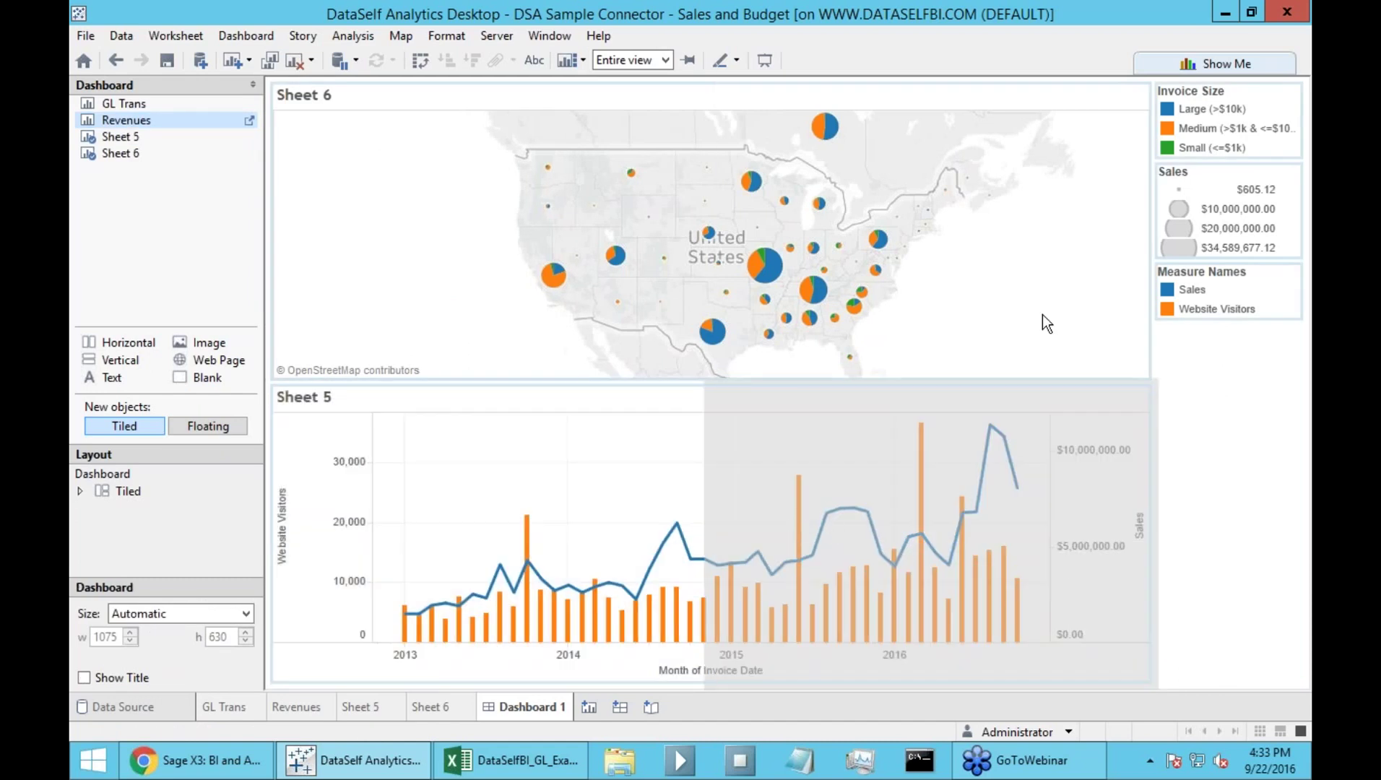
{"action": "left_click", "coordinate": [1138, 137]}
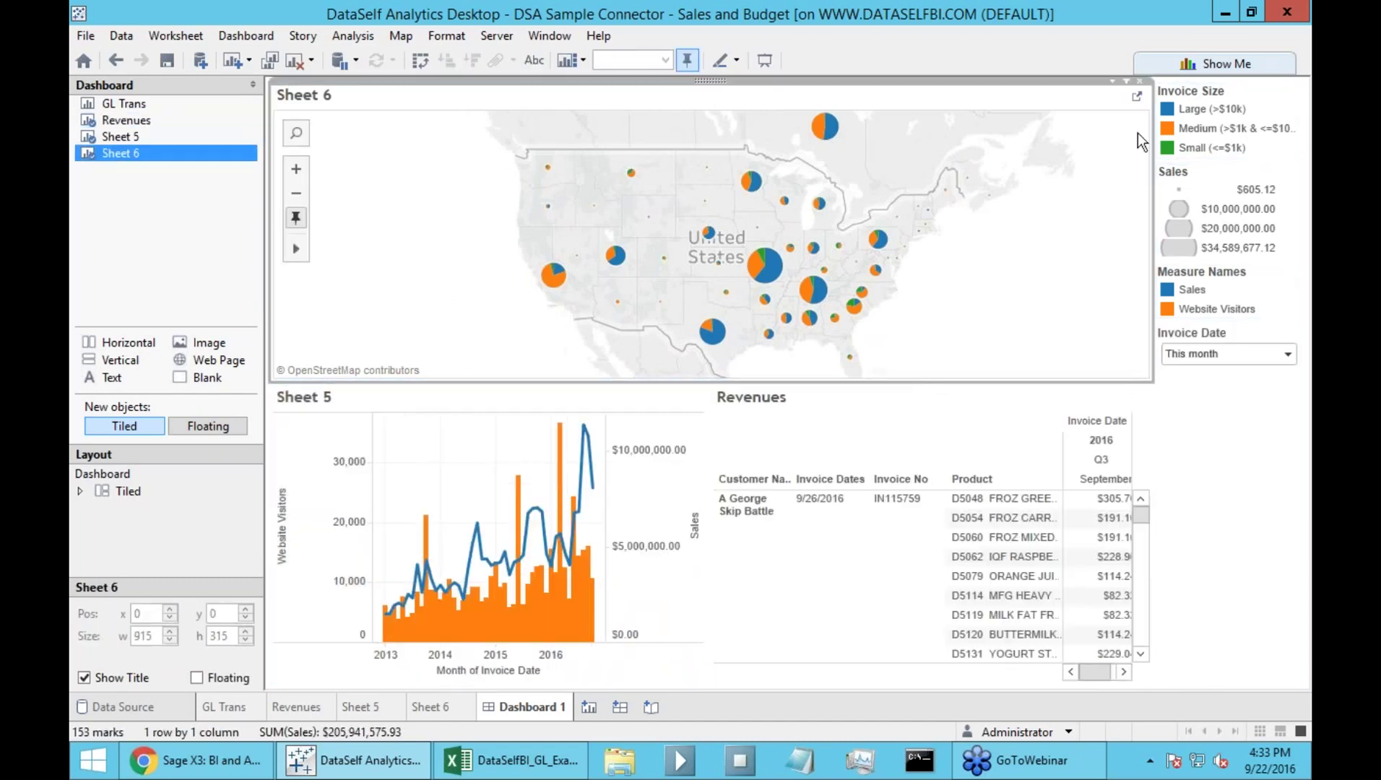
{"action": "left_click", "coordinate": [1126, 82]}
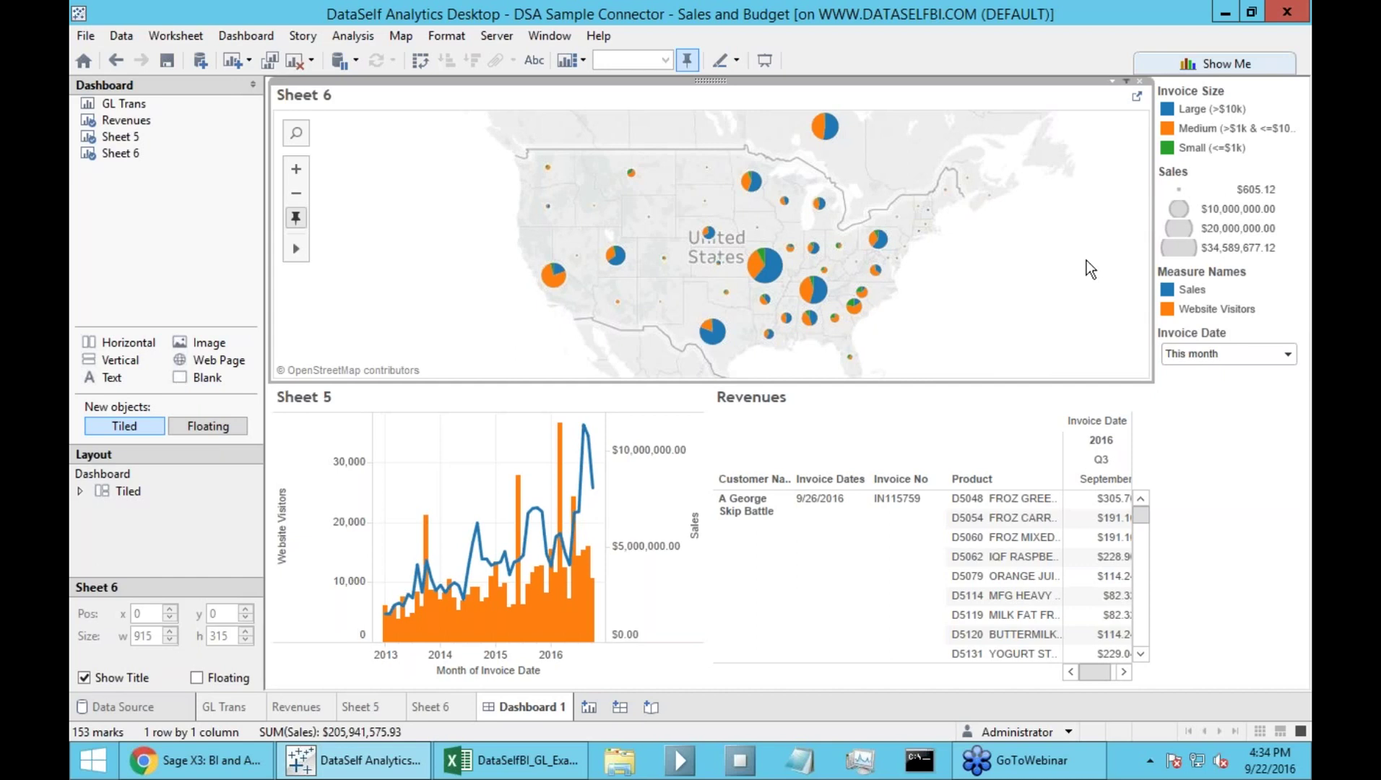
Lasso several groups of map marks in turn to filter the dashboard's chart and Revenues report, and clear the selection
{"action": "mouse_move", "coordinate": [297, 248]}
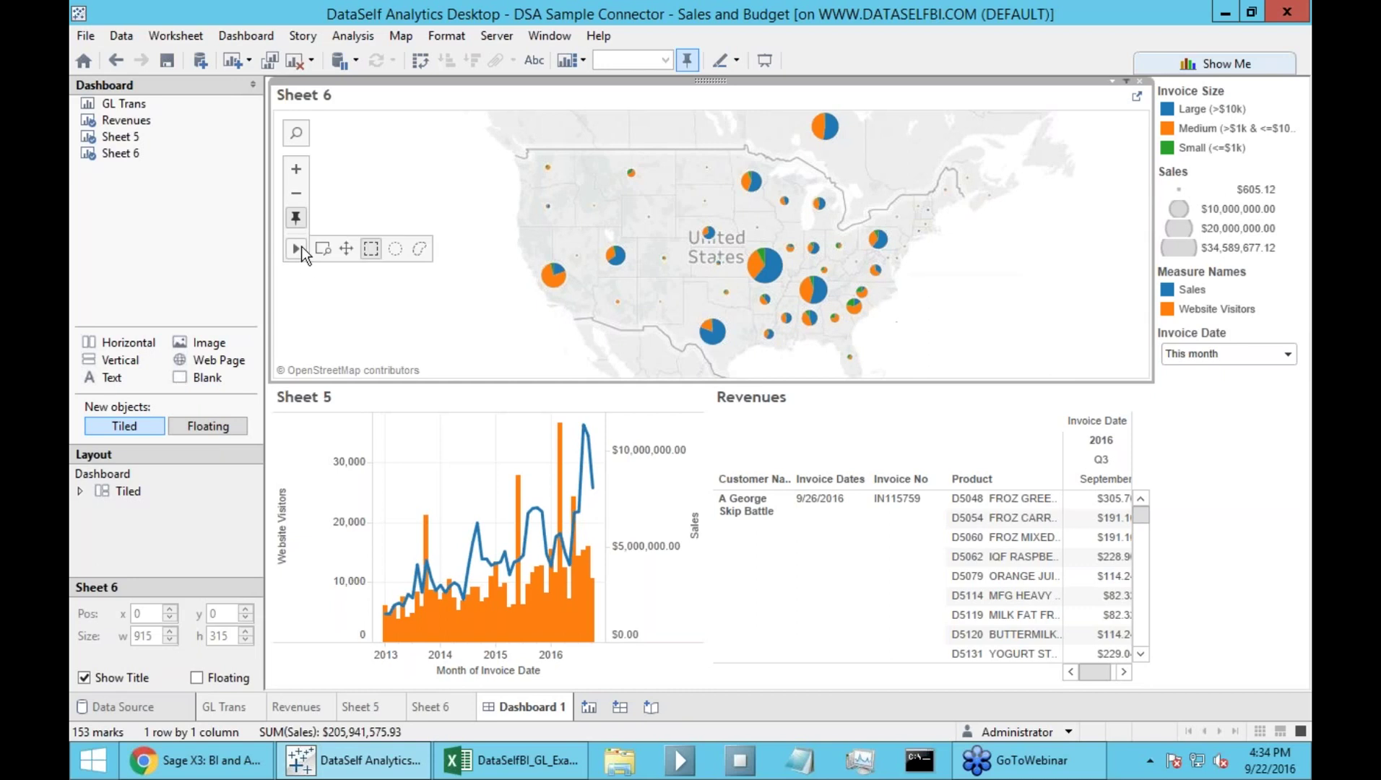
{"action": "left_click", "coordinate": [418, 249]}
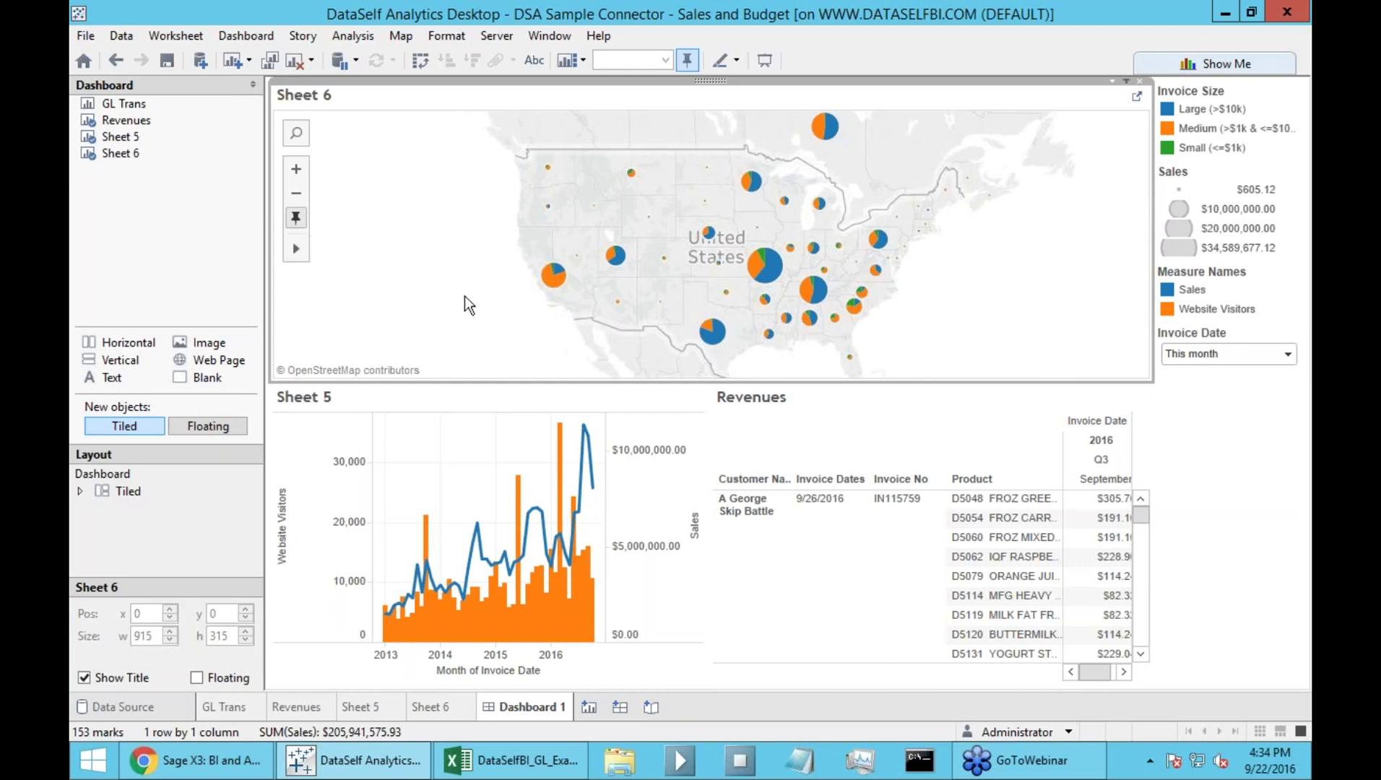
{"action": "mouse_move", "coordinate": [518, 288]}
{"action": "left_mouse_down"}
{"action": "mouse_move", "coordinate": [565, 266]}
{"action": "mouse_move", "coordinate": [600, 318]}
{"action": "mouse_move", "coordinate": [737, 336]}
{"action": "mouse_move", "coordinate": [640, 354]}
{"action": "mouse_move", "coordinate": [519, 288]}
{"action": "left_mouse_up"}
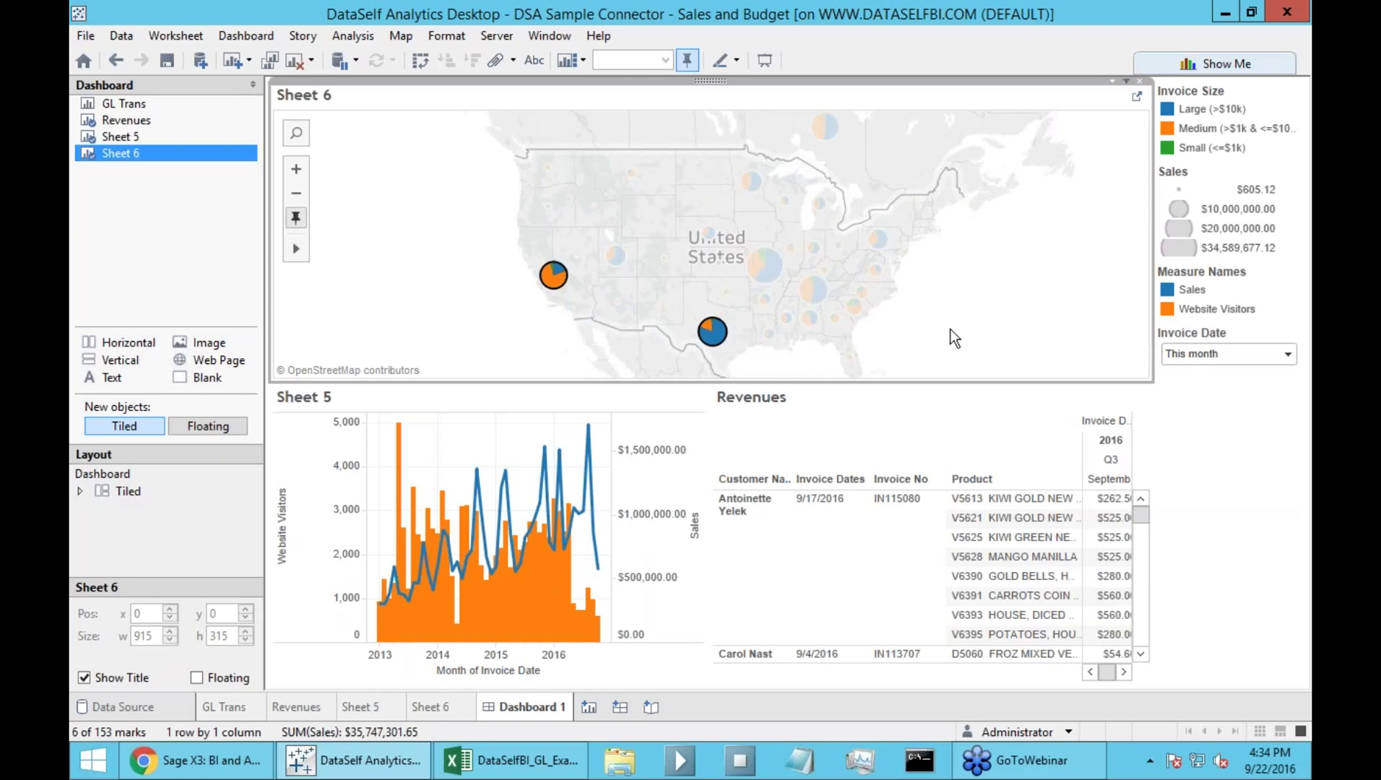
{"action": "mouse_move", "coordinate": [881, 343]}
{"action": "left_mouse_down"}
{"action": "mouse_move", "coordinate": [831, 238]}
{"action": "mouse_move", "coordinate": [861, 242]}
{"action": "mouse_move", "coordinate": [864, 204]}
{"action": "mouse_move", "coordinate": [847, 279]}
{"action": "left_mouse_up"}
{"action": "mouse_move", "coordinate": [721, 206]}
{"action": "left_mouse_down"}
{"action": "mouse_move", "coordinate": [669, 242]}
{"action": "mouse_move", "coordinate": [795, 300]}
{"action": "mouse_move", "coordinate": [815, 217]}
{"action": "left_mouse_up"}
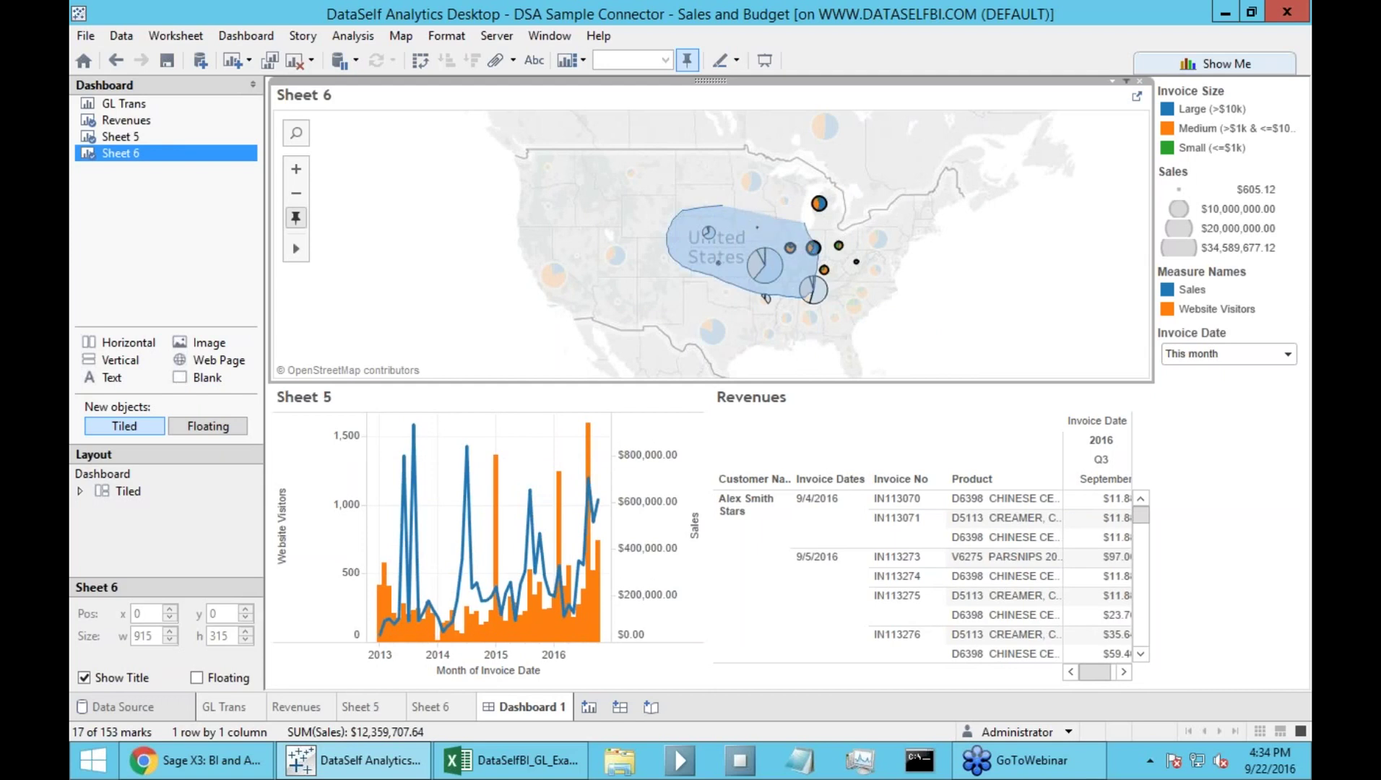
{"action": "left_click_drag", "start_coordinate": [817, 275], "coordinate": [820, 249]}
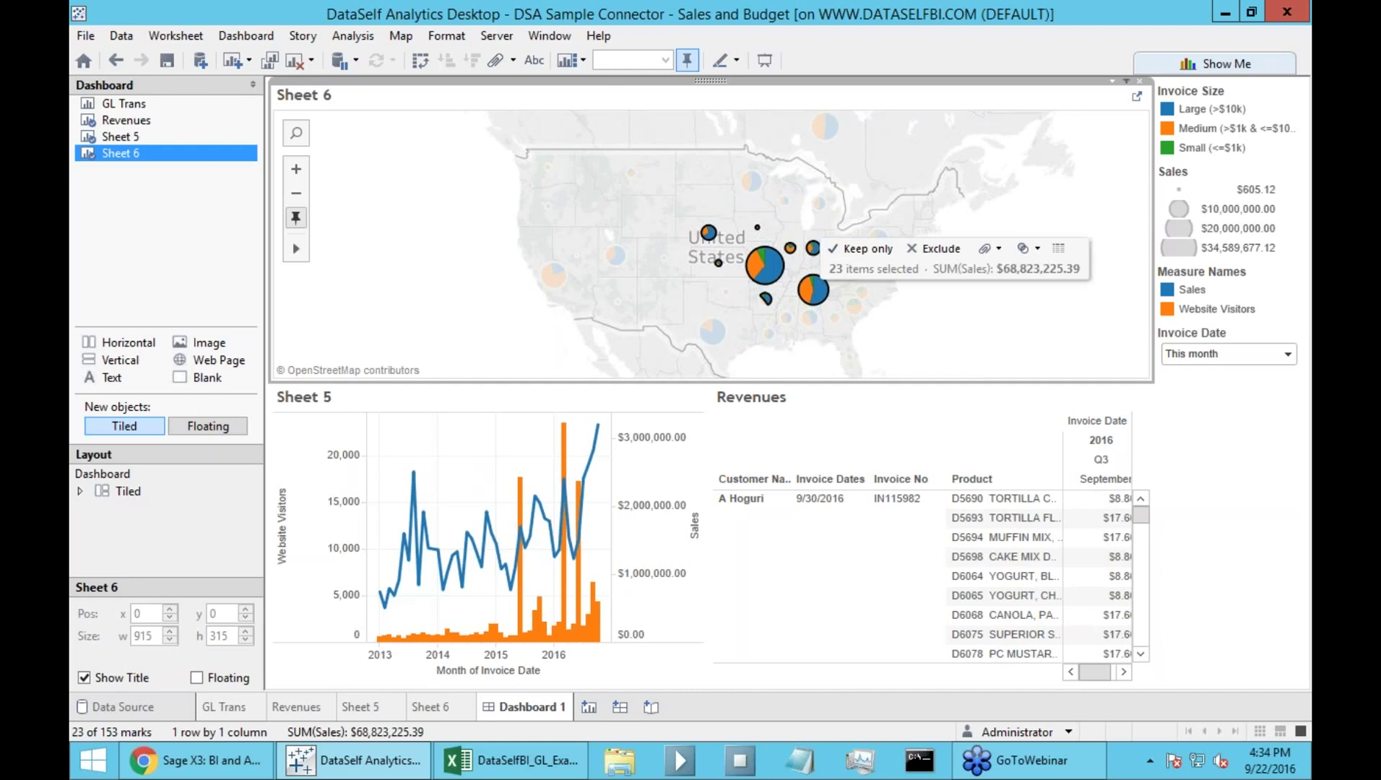
{"action": "left_click", "coordinate": [915, 337]}
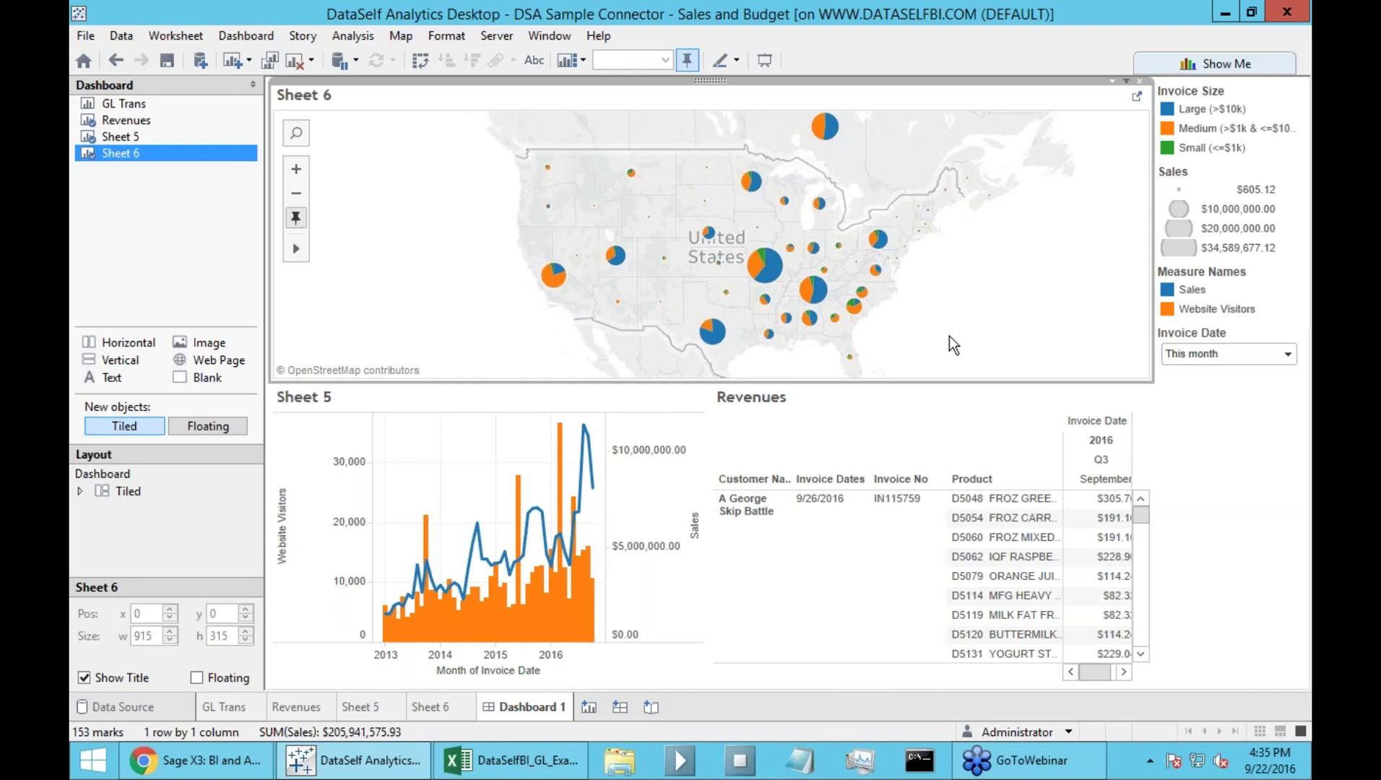
Switch to the DataSelf Analytics site in Chrome, open the view "Top customers by sales change since last YTD" and hide the site header
{"action": "left_click", "coordinate": [242, 754]}
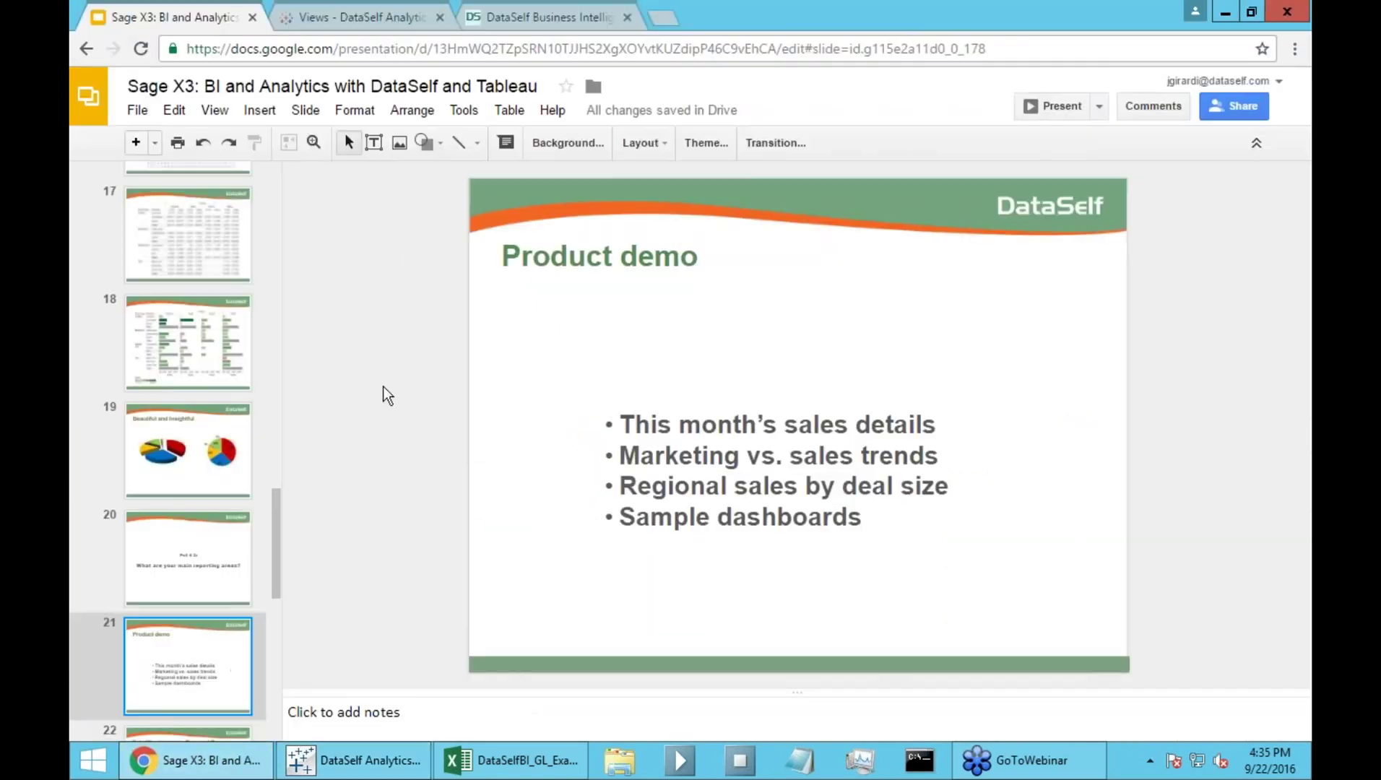
{"action": "left_click", "coordinate": [370, 19]}
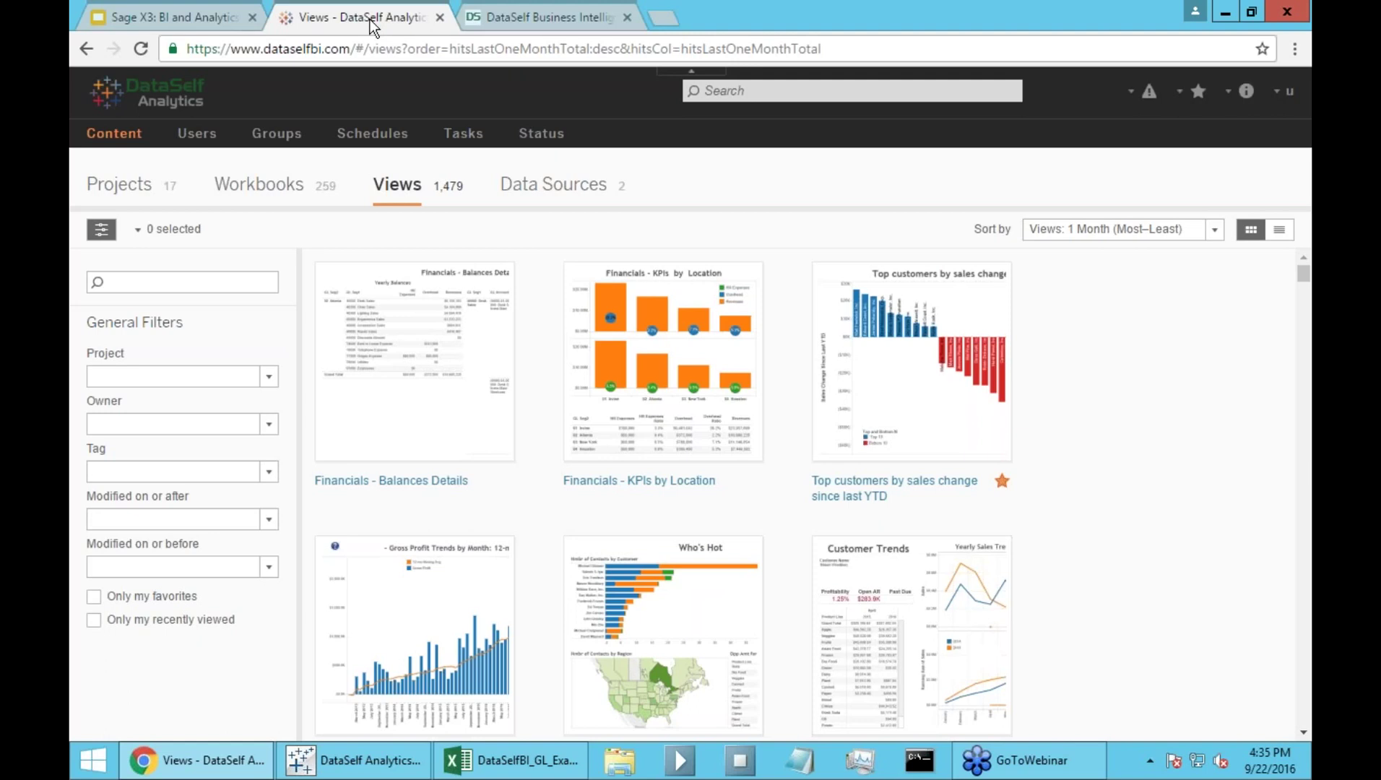
{"action": "left_click", "coordinate": [890, 408]}
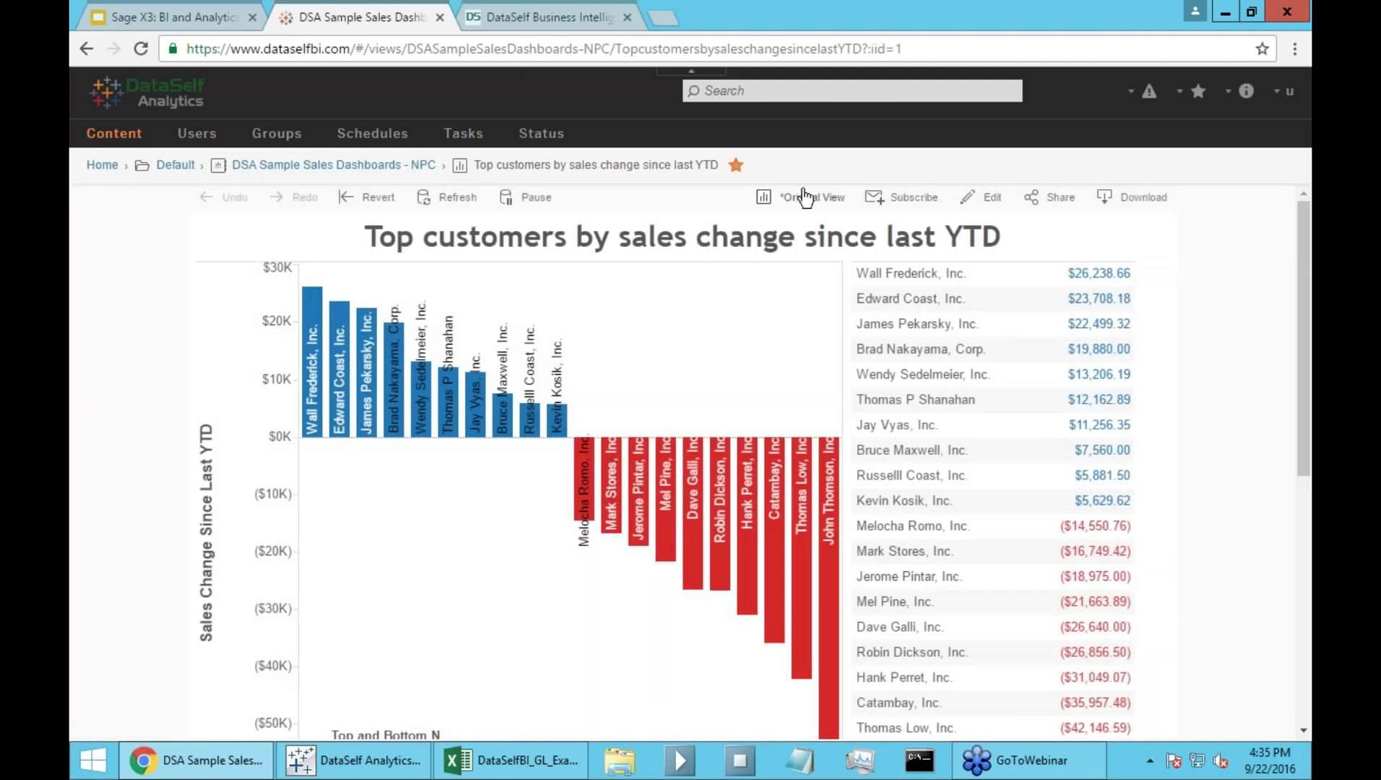
{"action": "left_click", "coordinate": [691, 71]}
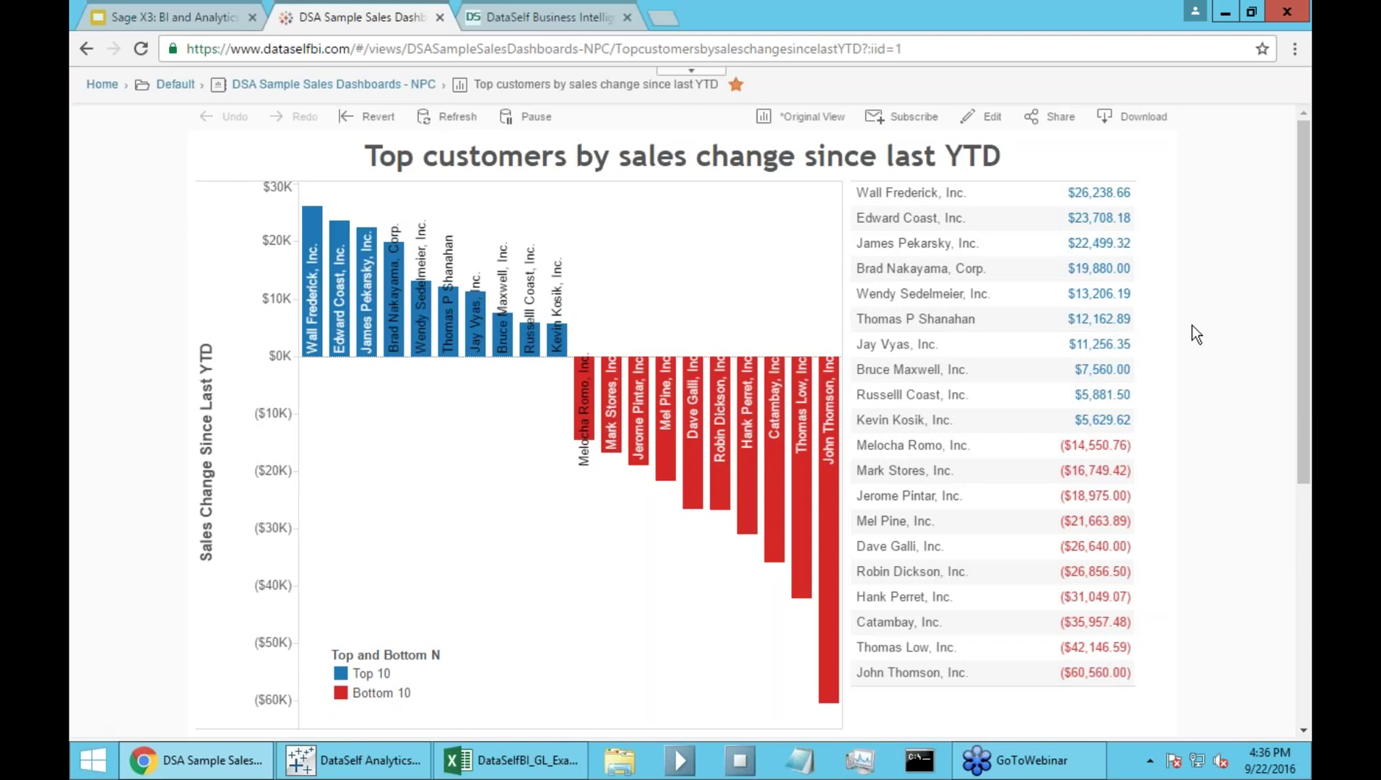
Return to the list of views, search it for "financials" and open the Financials - KPIs by Location view
{"action": "left_click", "coordinate": [102, 84]}
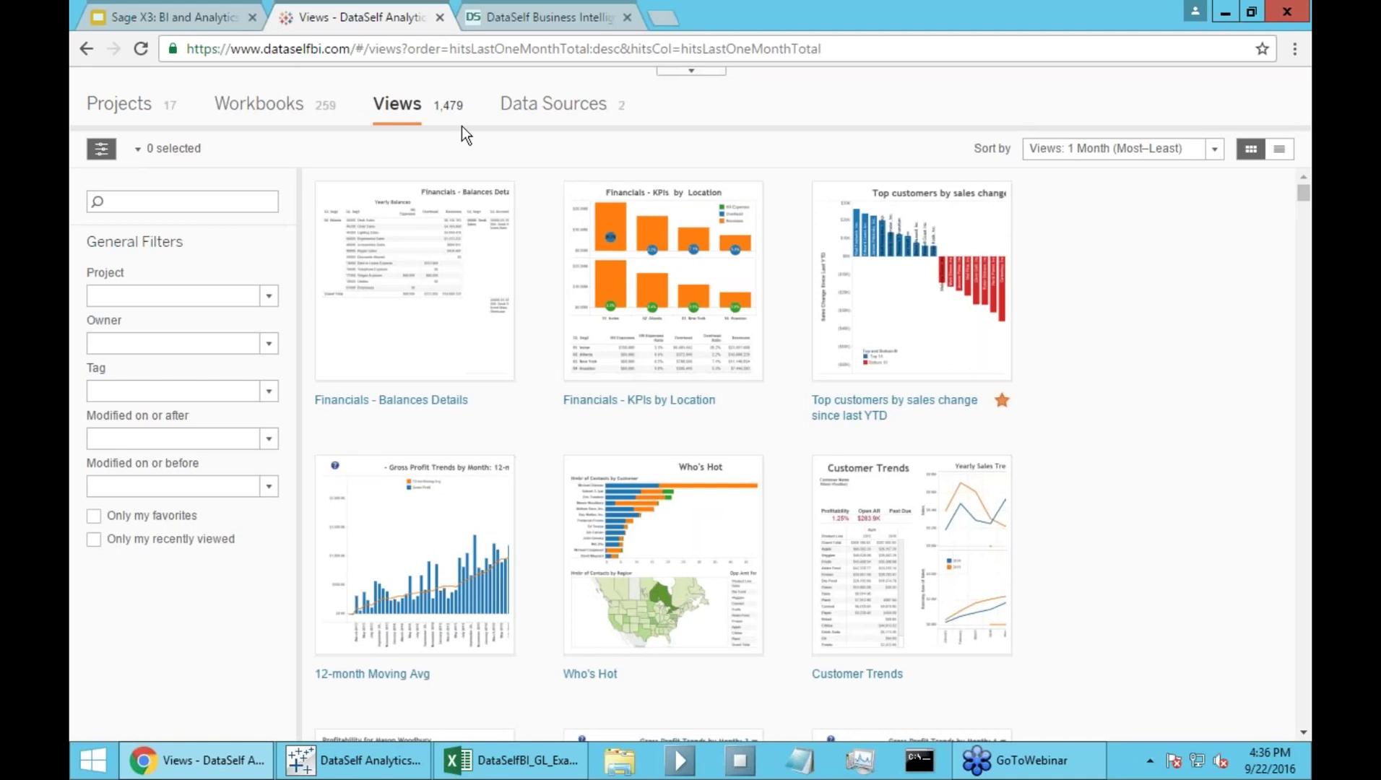
{"action": "left_click_drag", "start_coordinate": [1299, 189], "coordinate": [1261, 186]}
{"action": "left_click", "coordinate": [238, 204]}
{"action": "type", "text": "financials"}
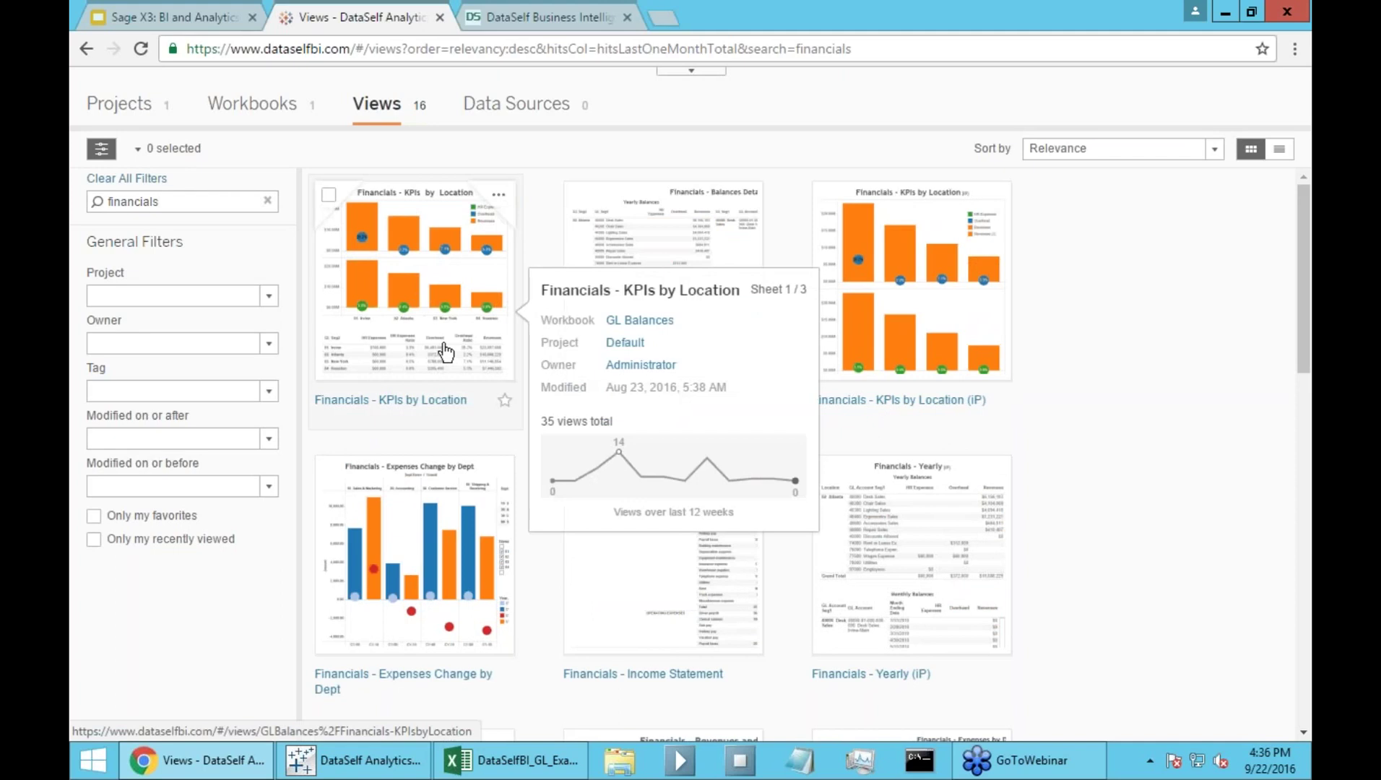
{"action": "left_click", "coordinate": [415, 282]}
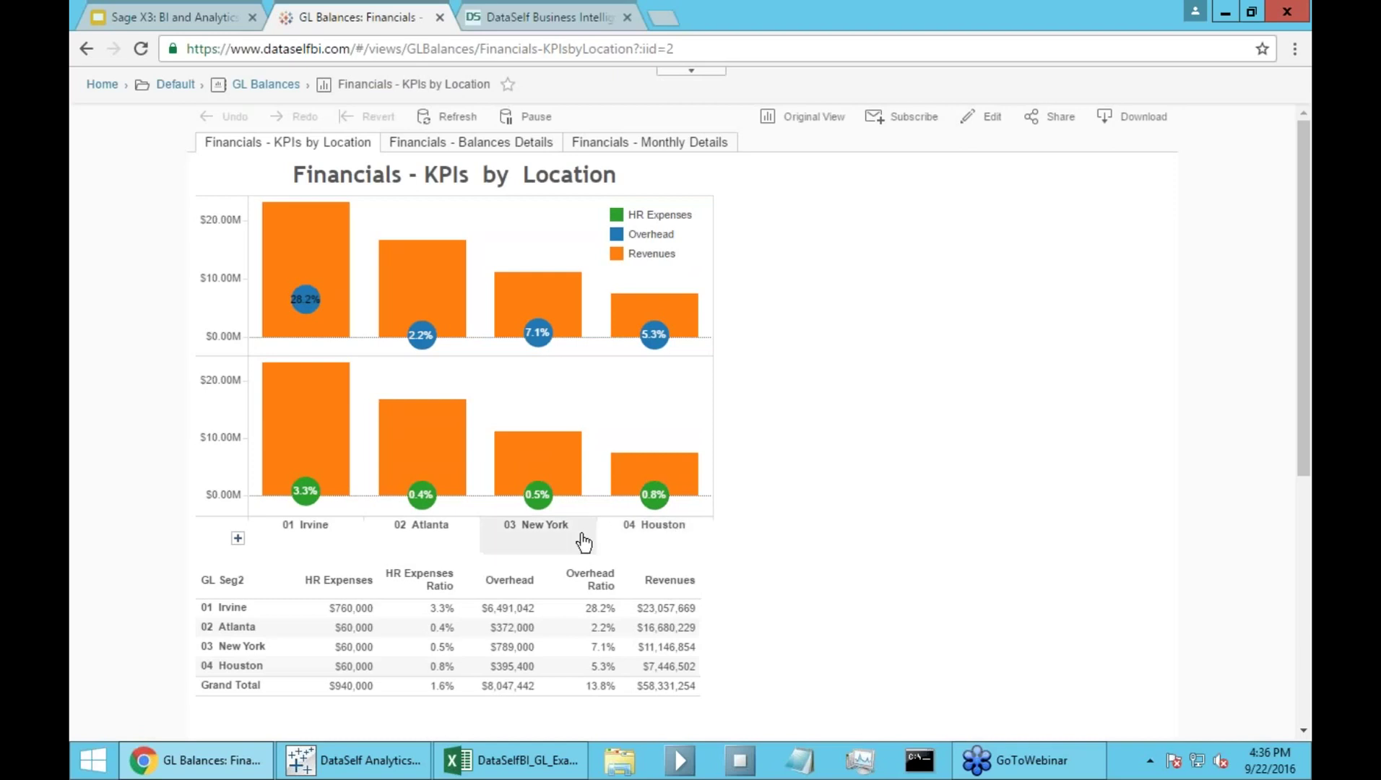
Drill down from the 02 Atlanta revenue bar in the lower chart to its Balances Details
{"action": "mouse_move", "coordinate": [427, 442]}
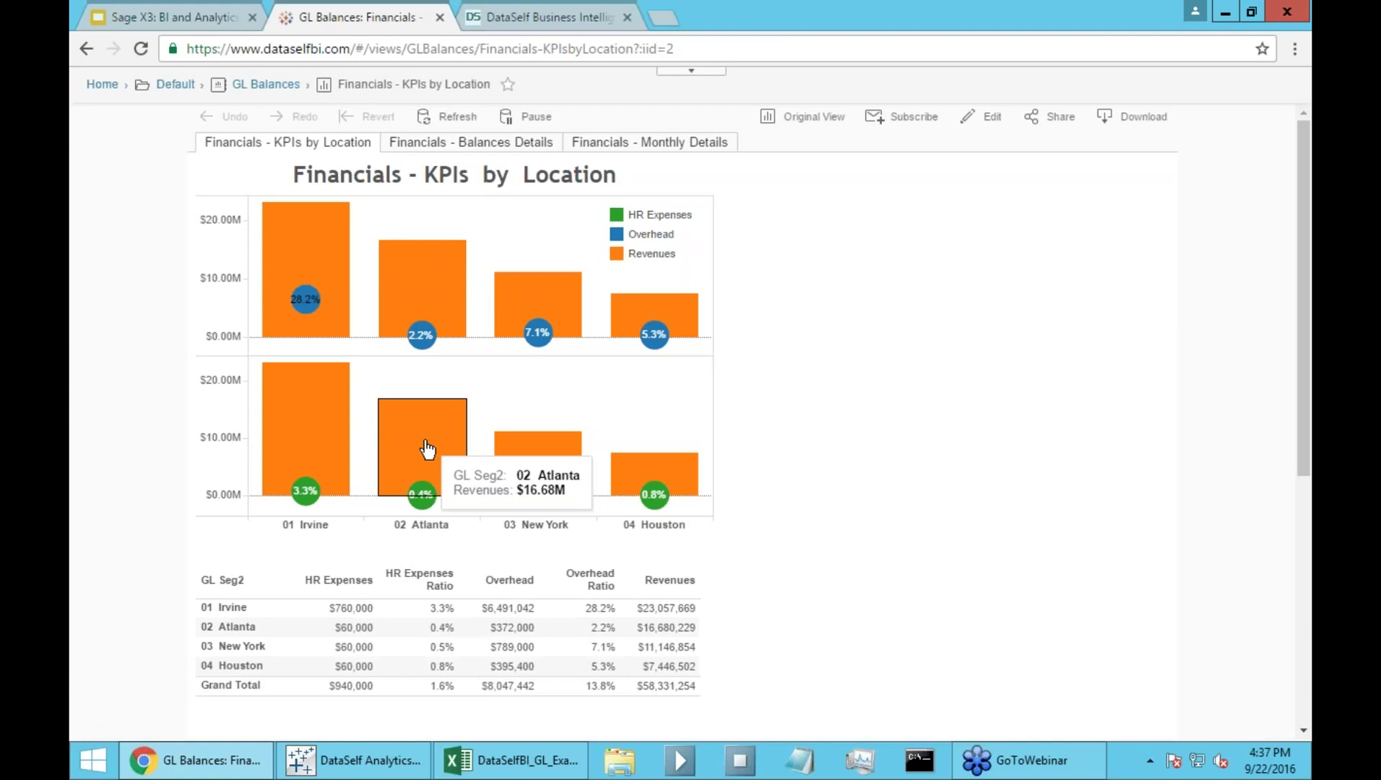
{"action": "left_click", "coordinate": [428, 448]}
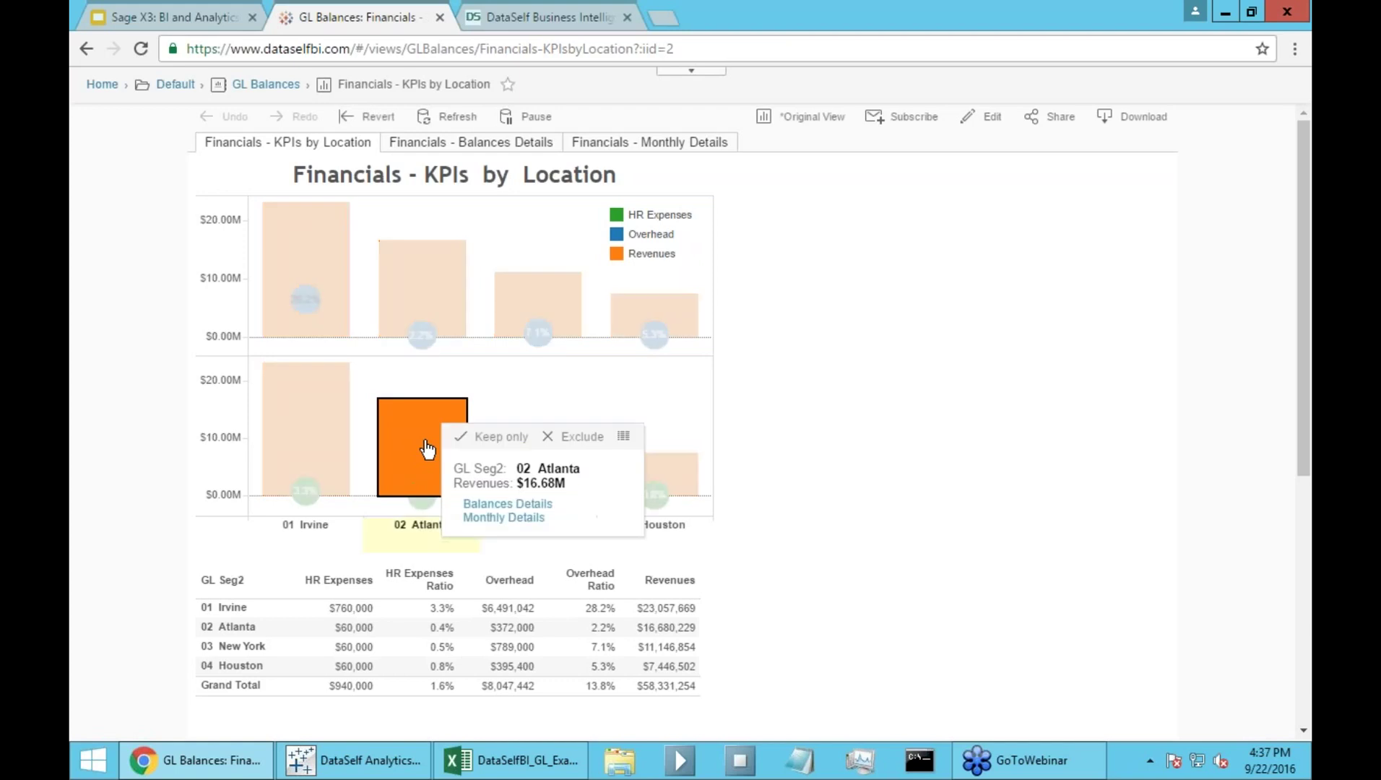
{"action": "left_click", "coordinate": [501, 508]}
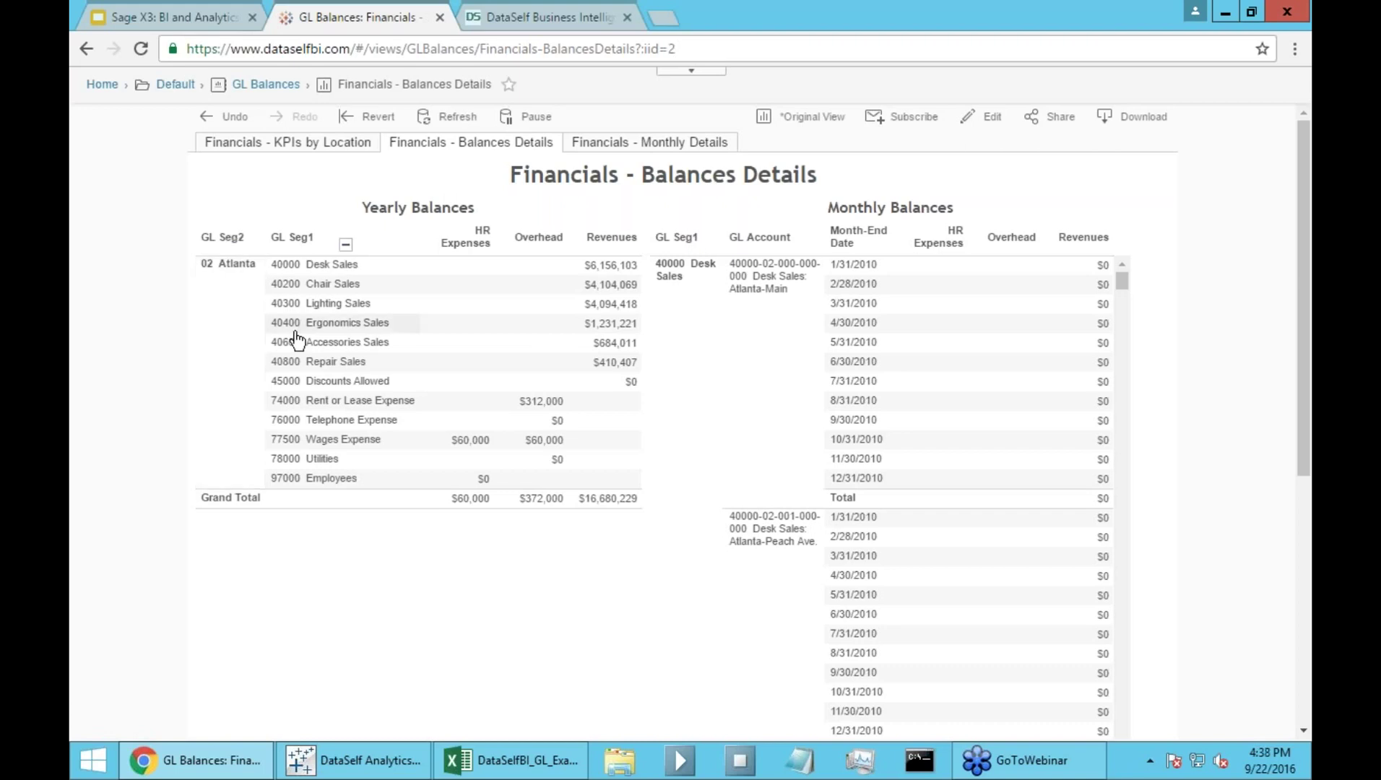
Filter the Monthly Balances by Ergonomics Sales, Repair Sales and Telephone Expense in turn, and clear the account selection
{"action": "left_click", "coordinate": [361, 322]}
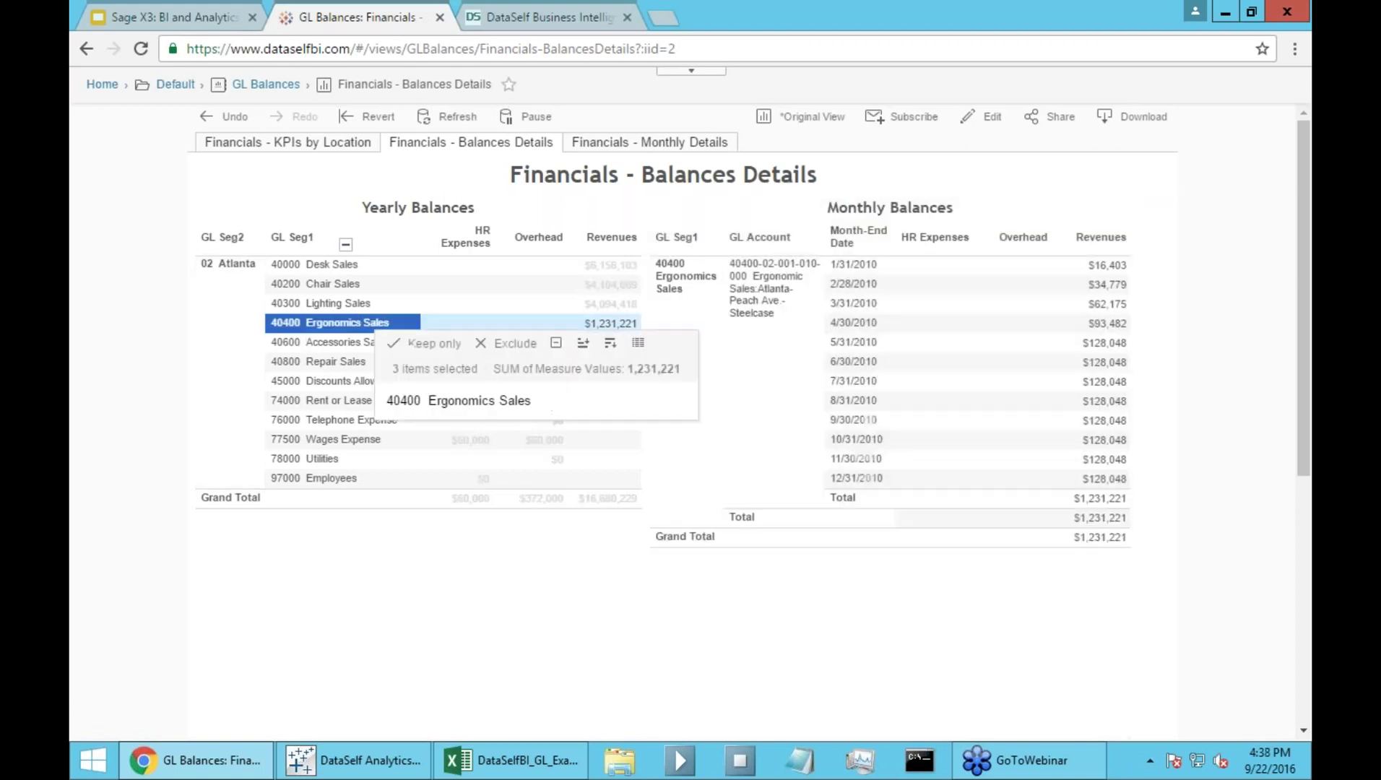
{"action": "left_click", "coordinate": [347, 362]}
{"action": "left_click", "coordinate": [330, 422]}
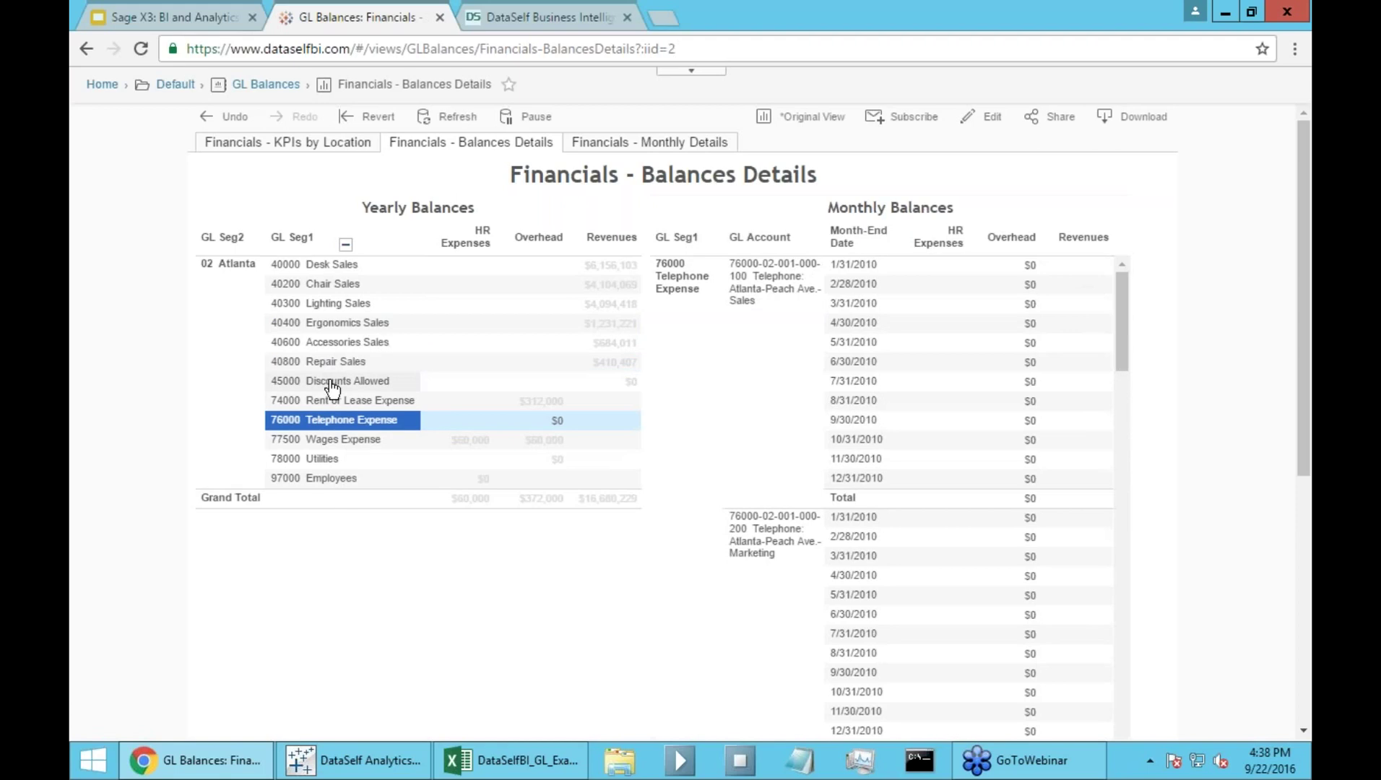
{"action": "left_click", "coordinate": [401, 567]}
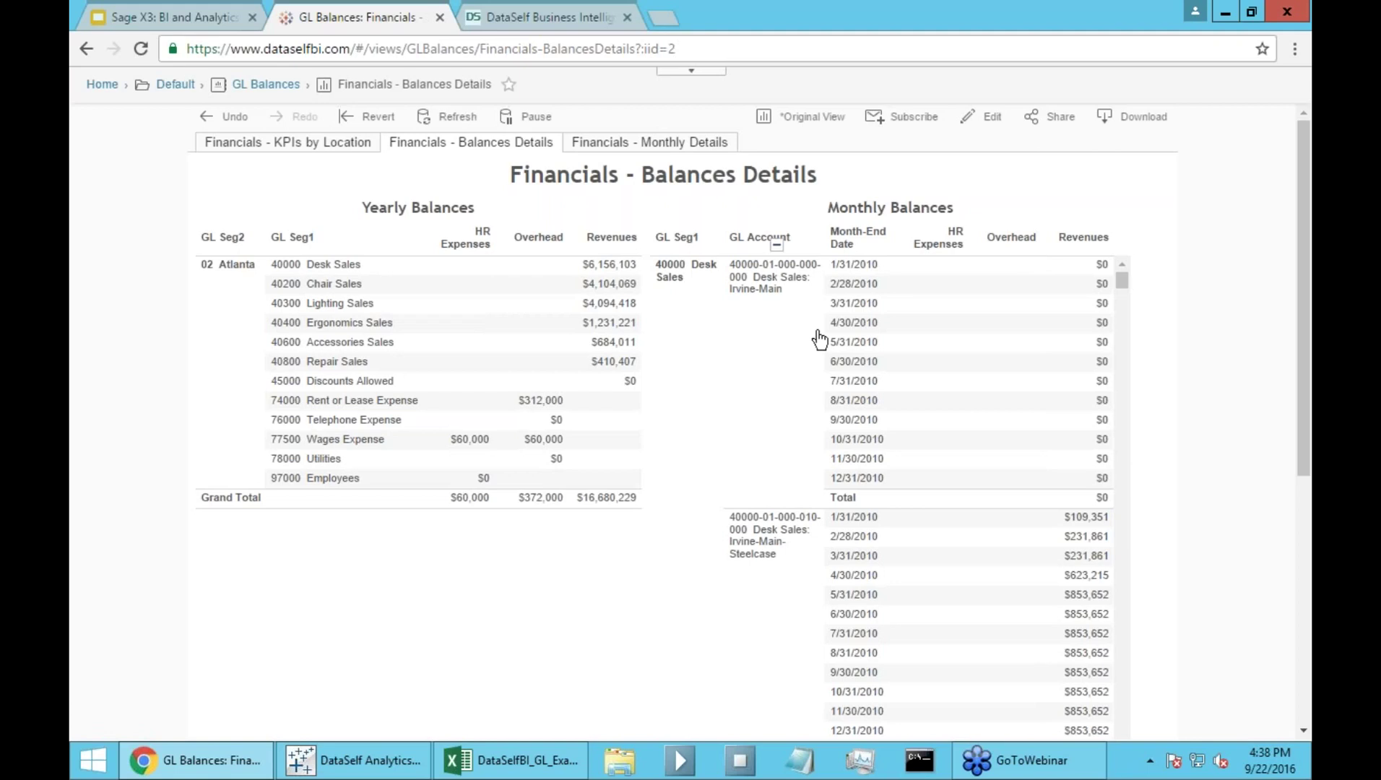
Edit the Yearly Balances sheet, adding GL Seg3 to the rows and moving it ahead of GL Seg2, and finish editing without saving
{"action": "left_click", "coordinate": [974, 121]}
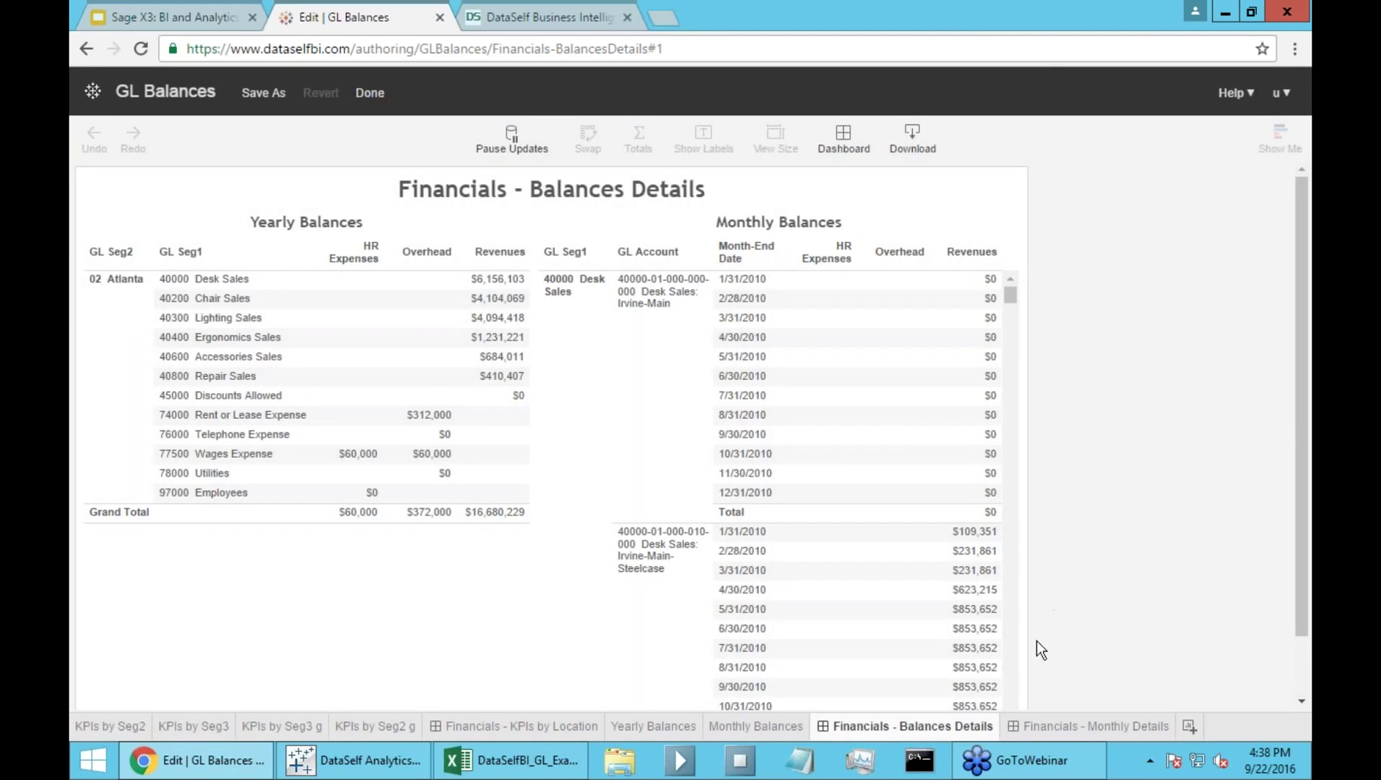
{"action": "left_click", "coordinate": [666, 725]}
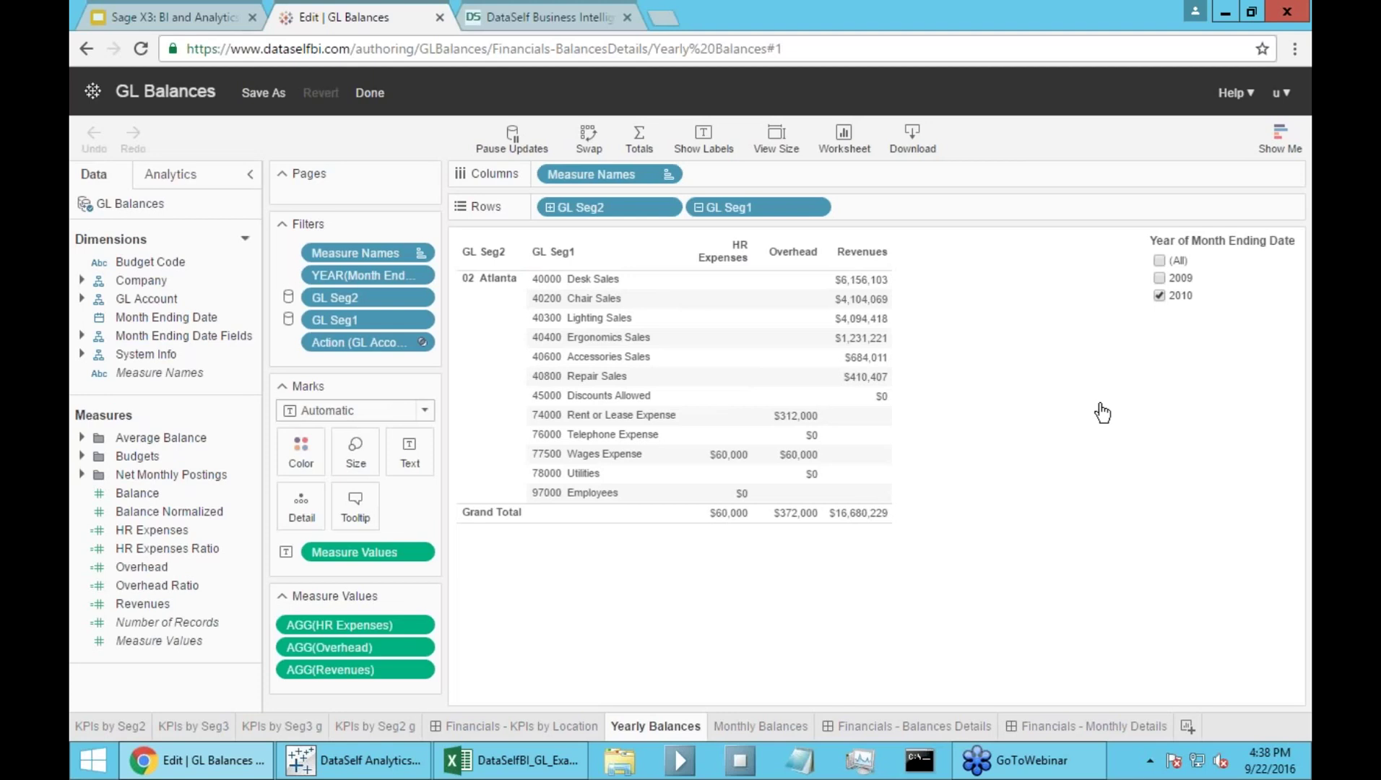
{"action": "left_click", "coordinate": [82, 298]}
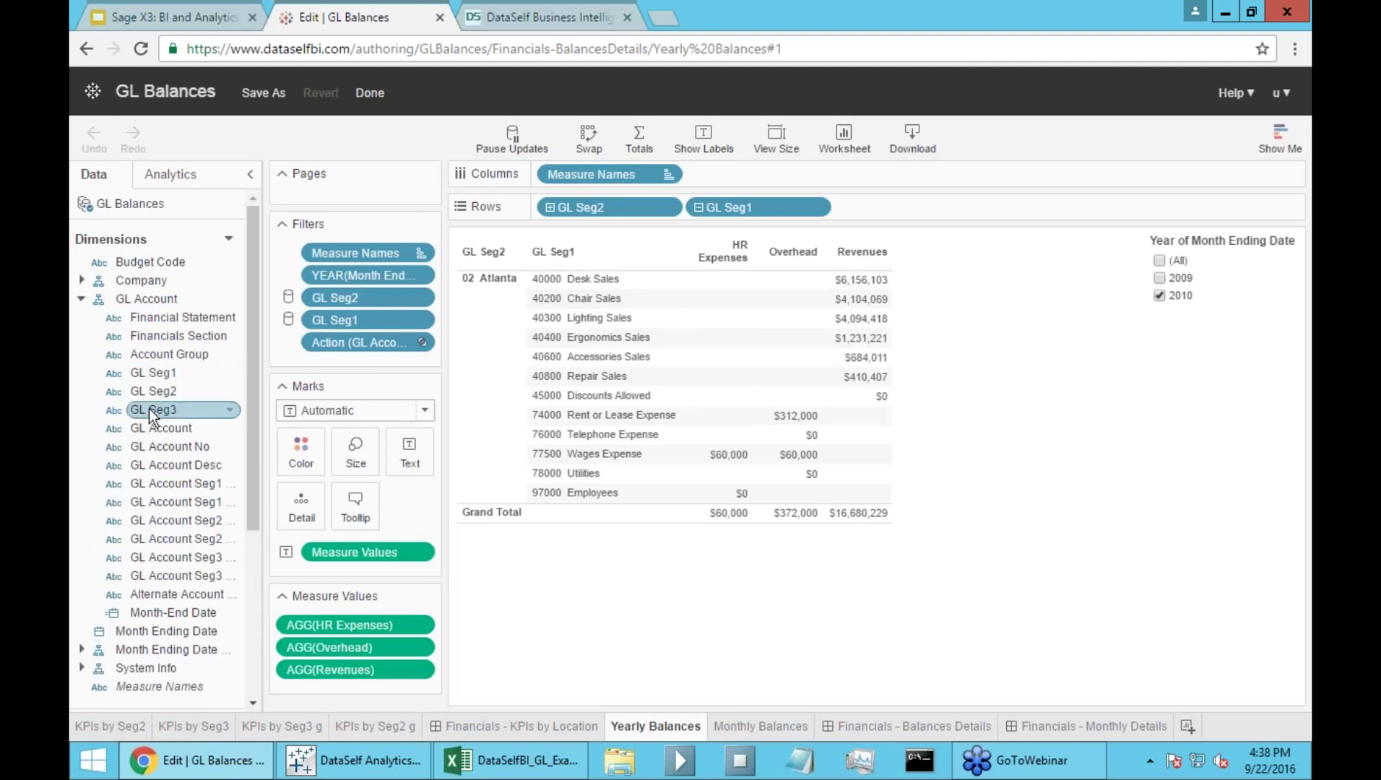
{"action": "left_click_drag", "start_coordinate": [162, 407], "coordinate": [883, 213]}
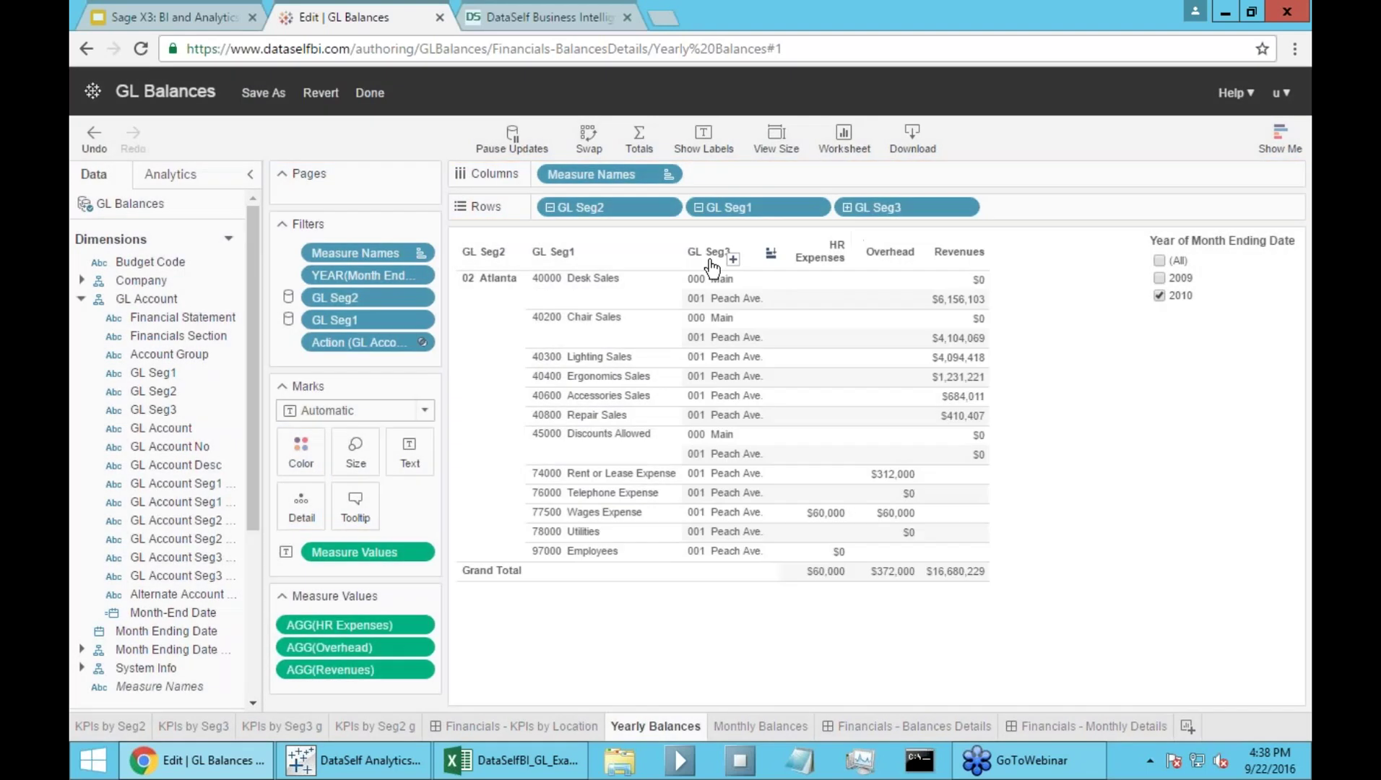
{"action": "left_click_drag", "start_coordinate": [918, 204], "coordinate": [552, 206]}
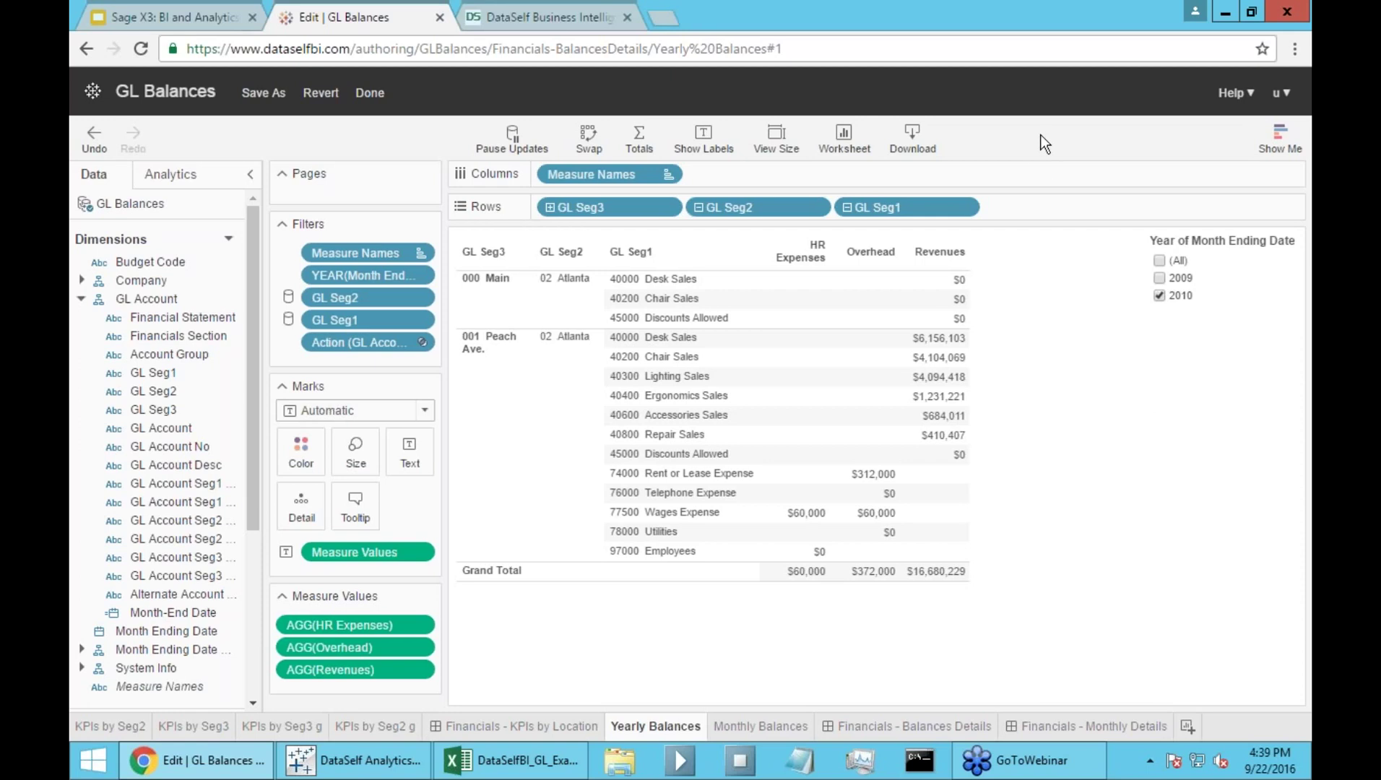
{"action": "left_click", "coordinate": [372, 96]}
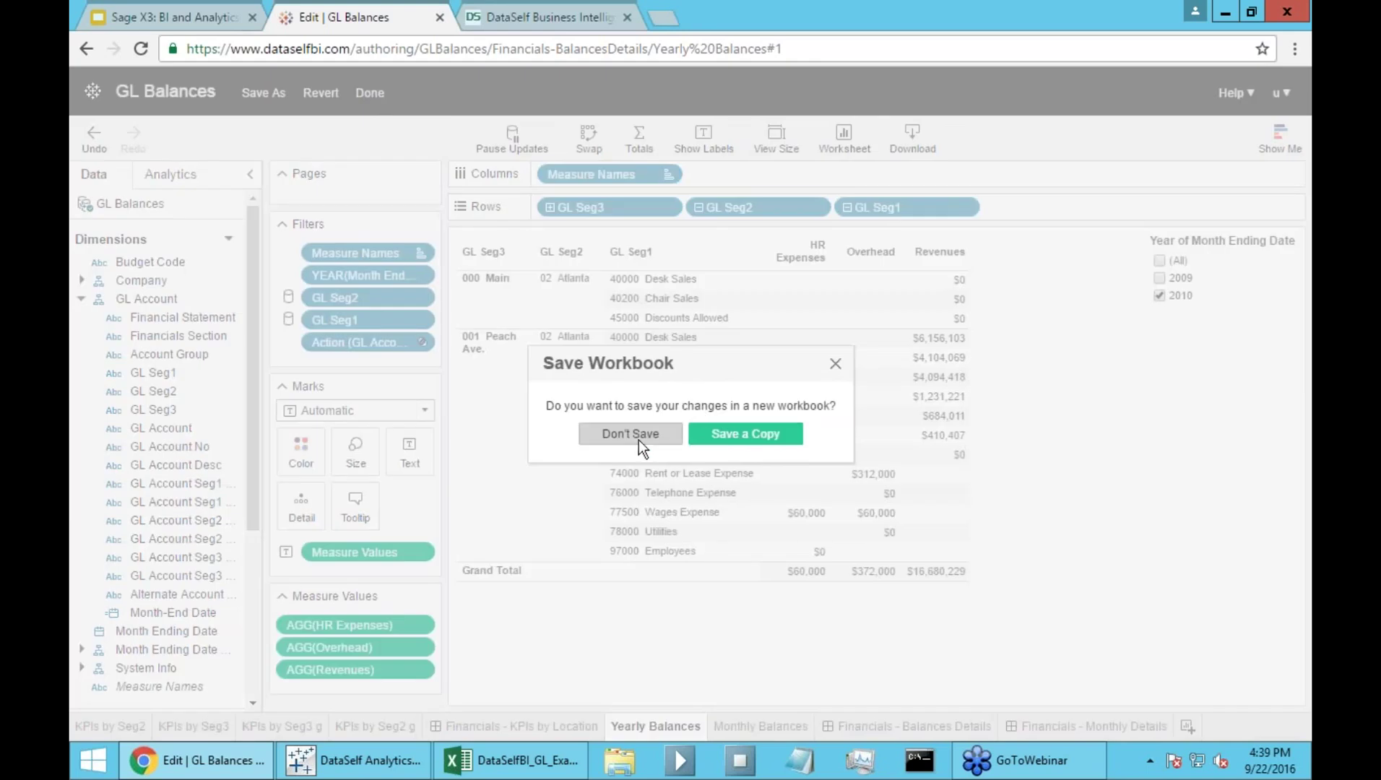
{"action": "left_click", "coordinate": [628, 435]}
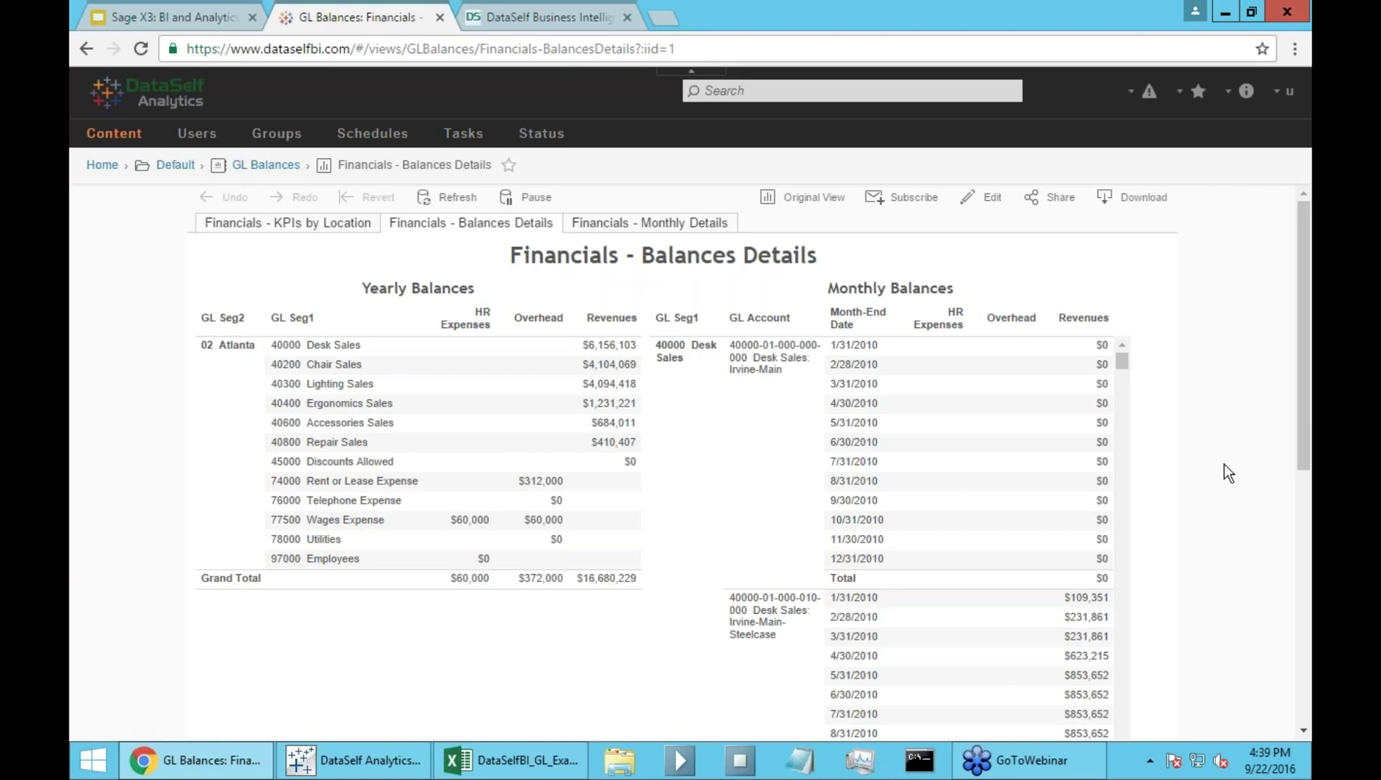
Open the subscription settings for the Balances Details view and choose the Friday 6pm schedule
{"action": "left_click", "coordinate": [915, 202]}
{"action": "left_click", "coordinate": [921, 286]}
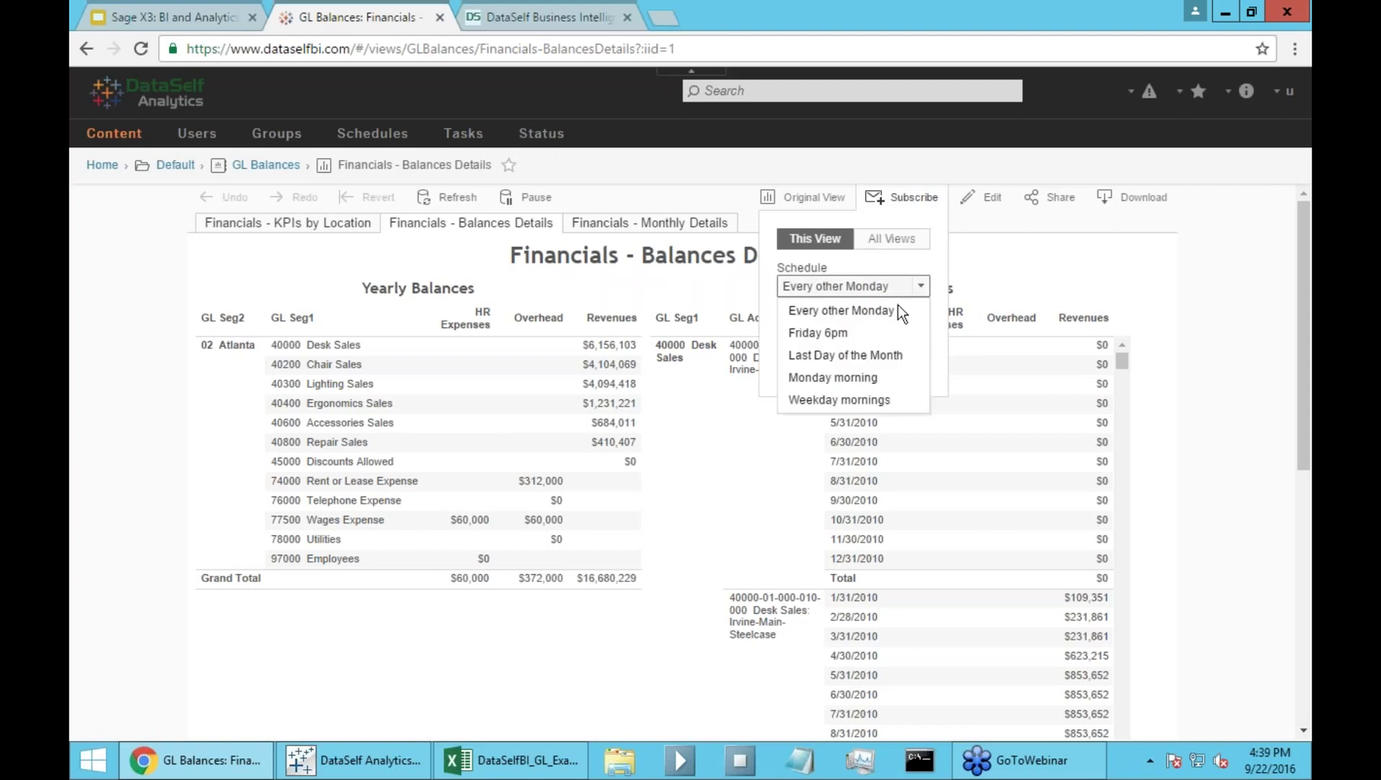
{"action": "left_click", "coordinate": [828, 337]}
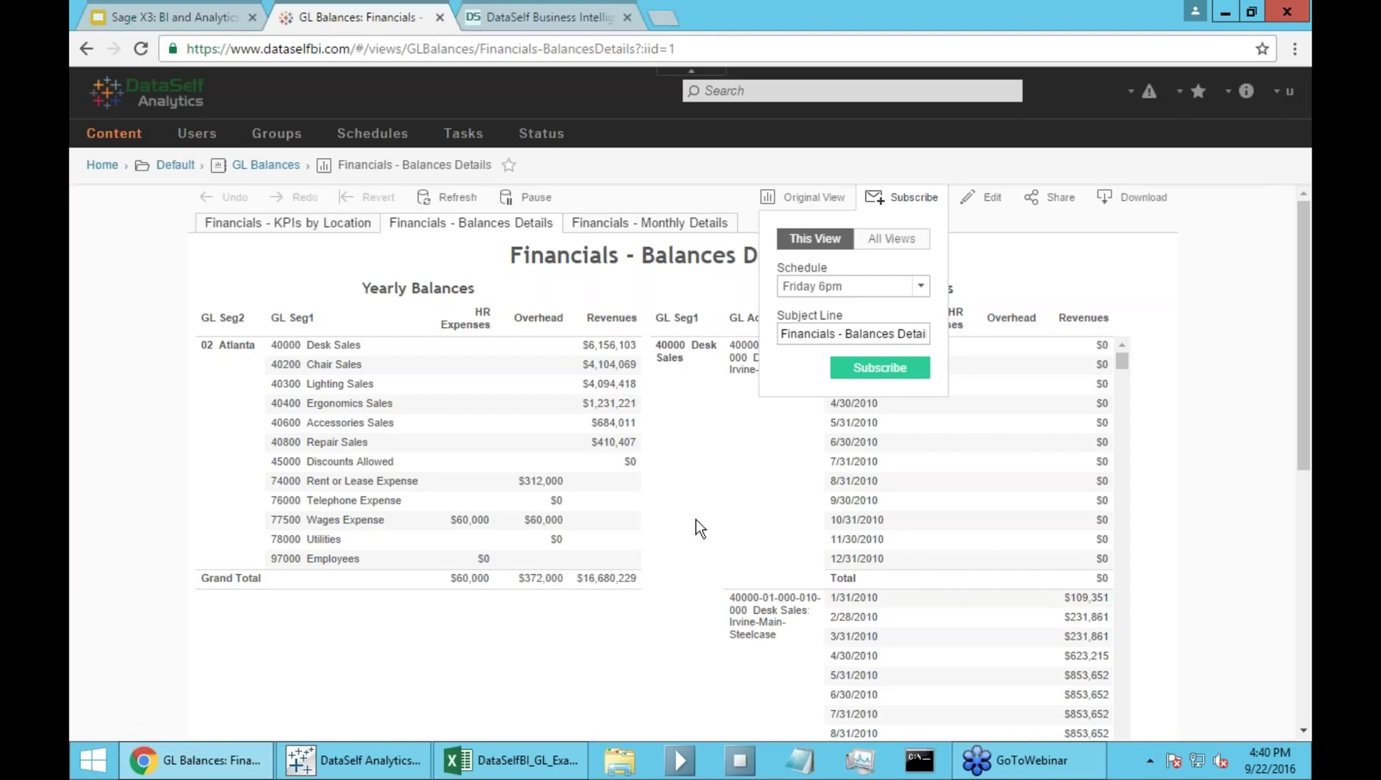
Switch to the Sage X3 Google Slides presentation, start presenting from the Product demo slide and advance to the Data Warehousing slide
{"action": "left_click", "coordinate": [186, 18]}
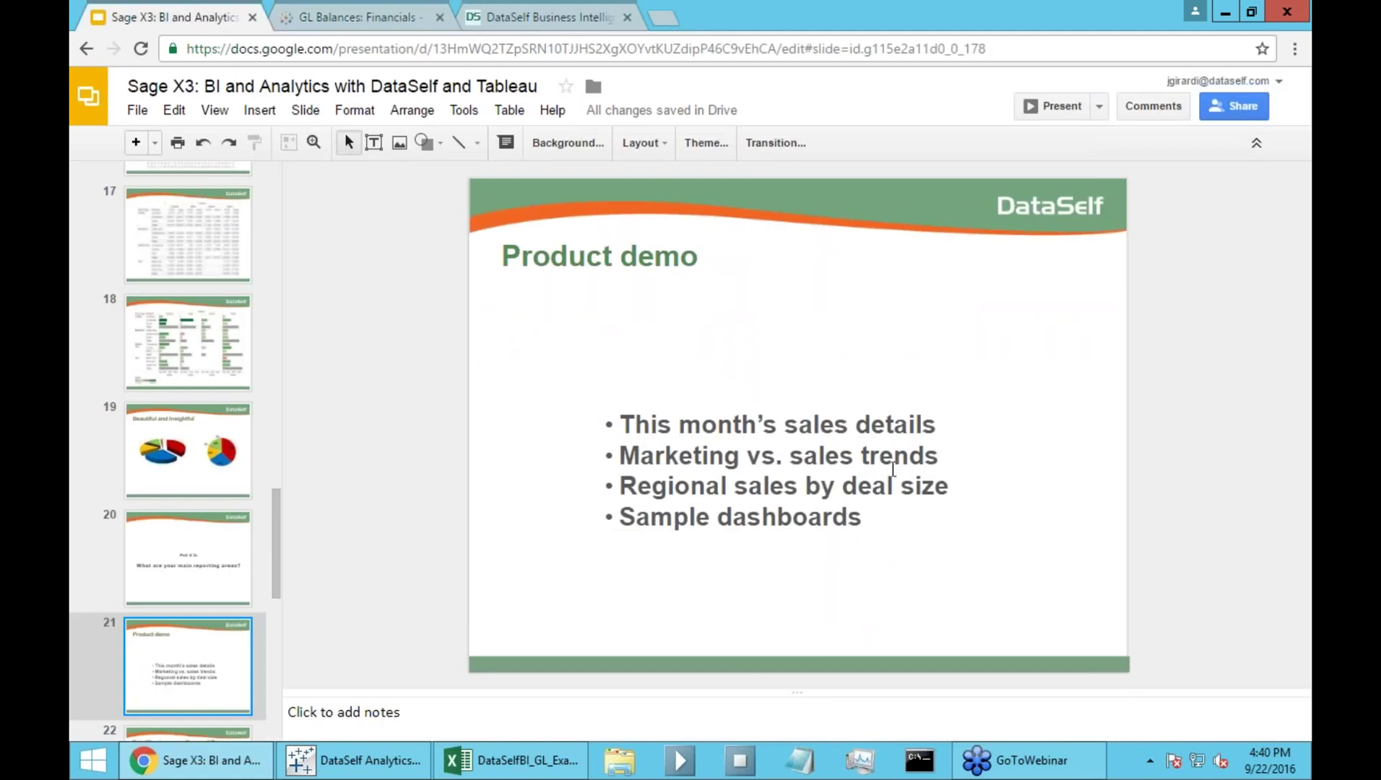
{"action": "left_click", "coordinate": [1060, 122]}
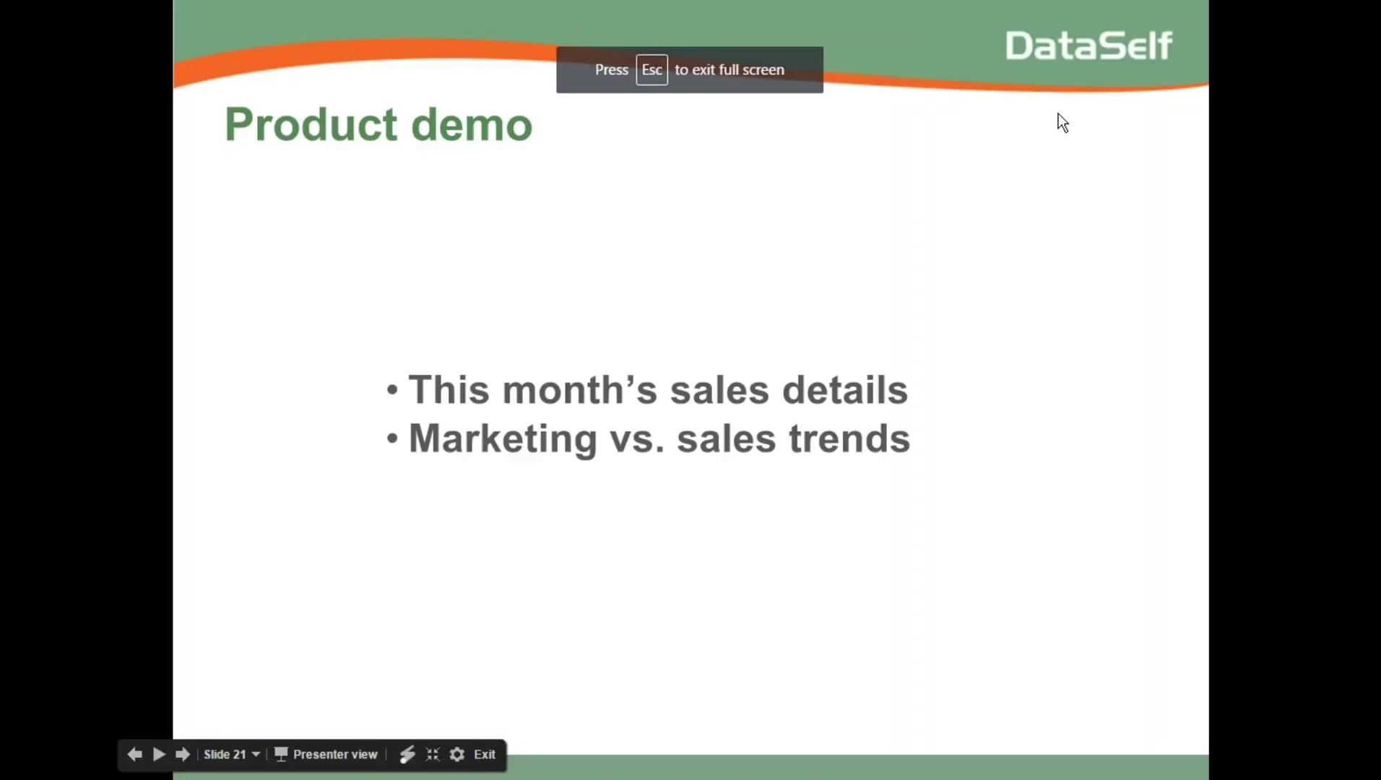
{"action": "key", "text": "Right"}
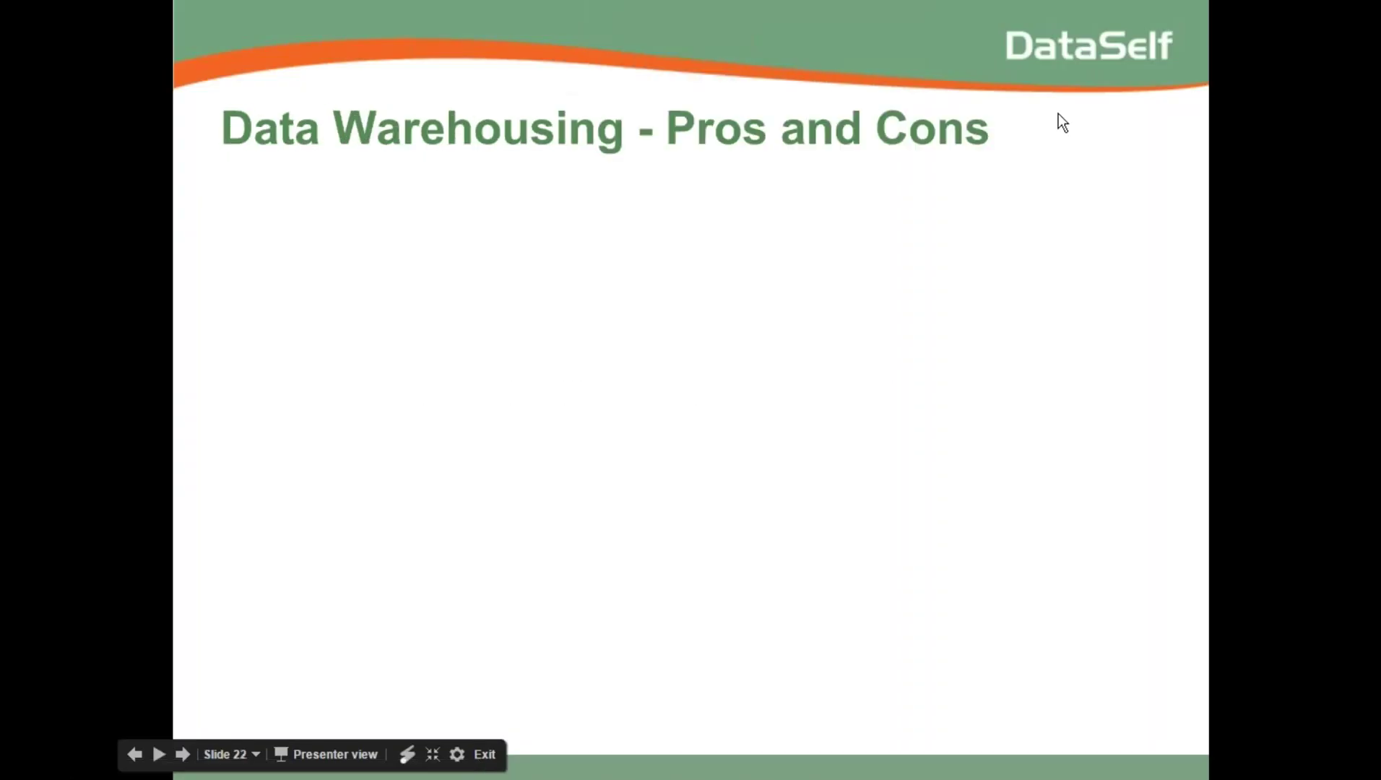